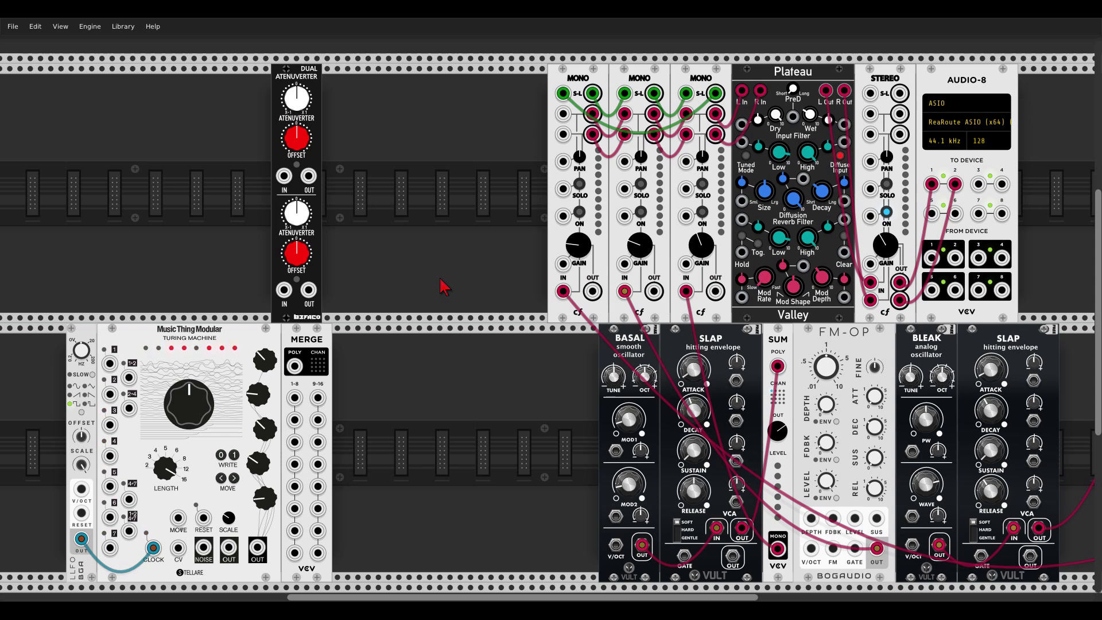
Step: Search the module library for vcv and place the QNT quantizer in the empty space between MERGE and BASAL
right_click(447, 439)
type("vcv")
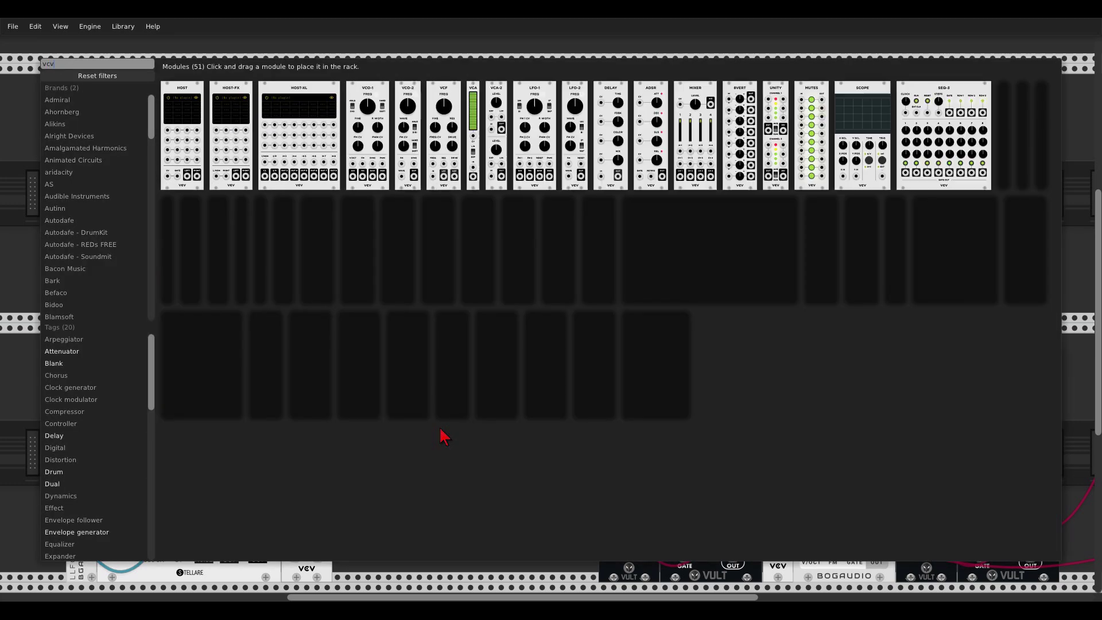
left_click_drag(166, 210, 475, 366)
scroll(443, 217, "down", 2)
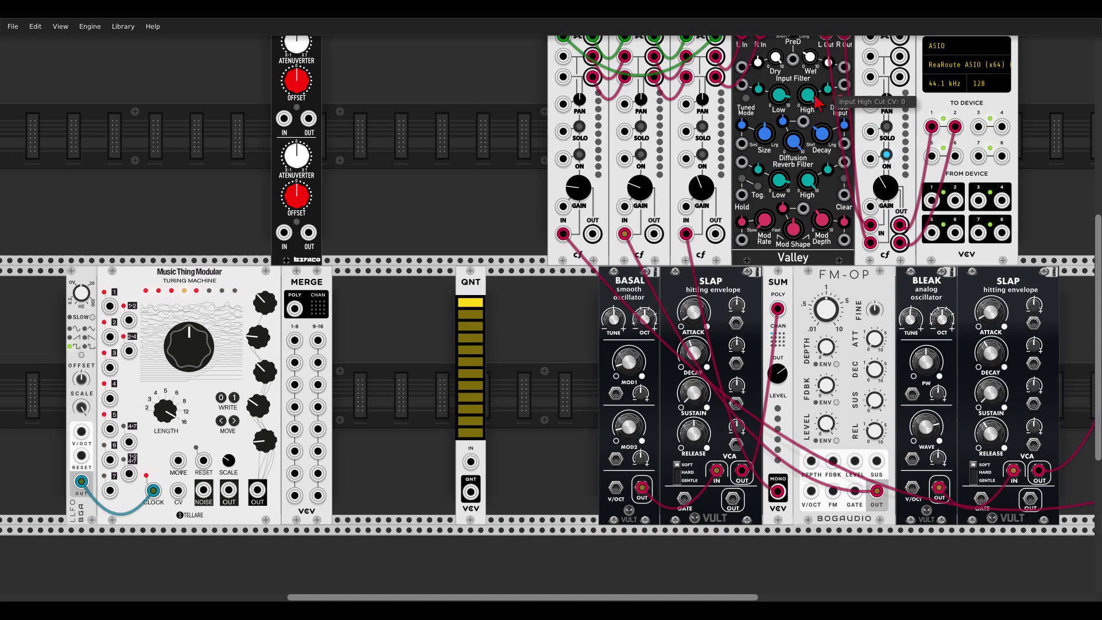
scroll(773, 190, "up", 1)
scroll(780, 148, "up", 1)
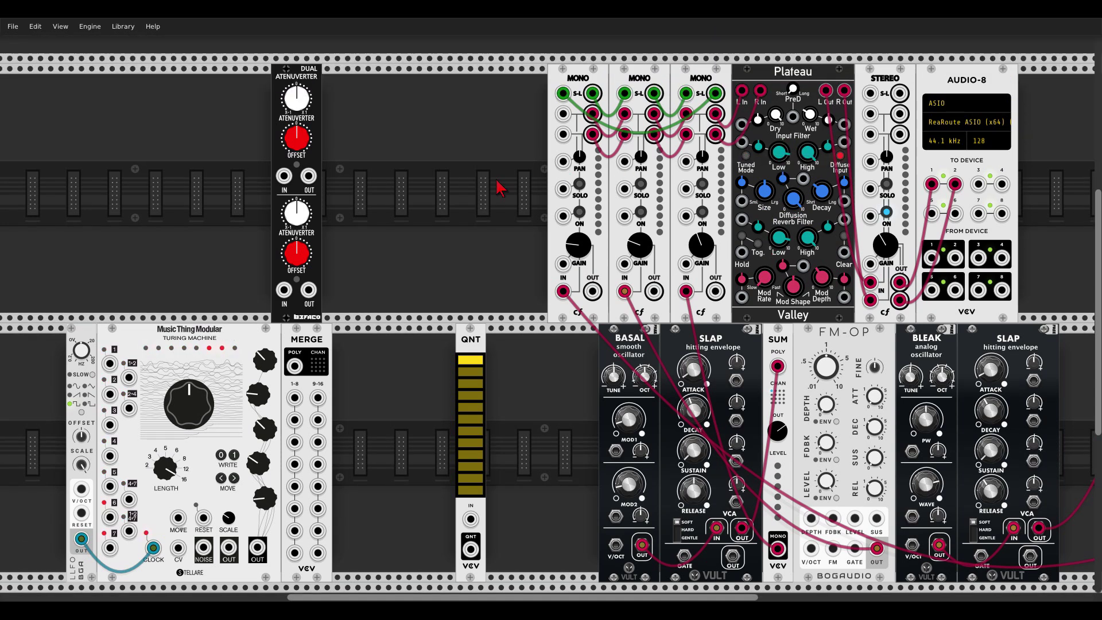
scroll(472, 217, "down", 1)
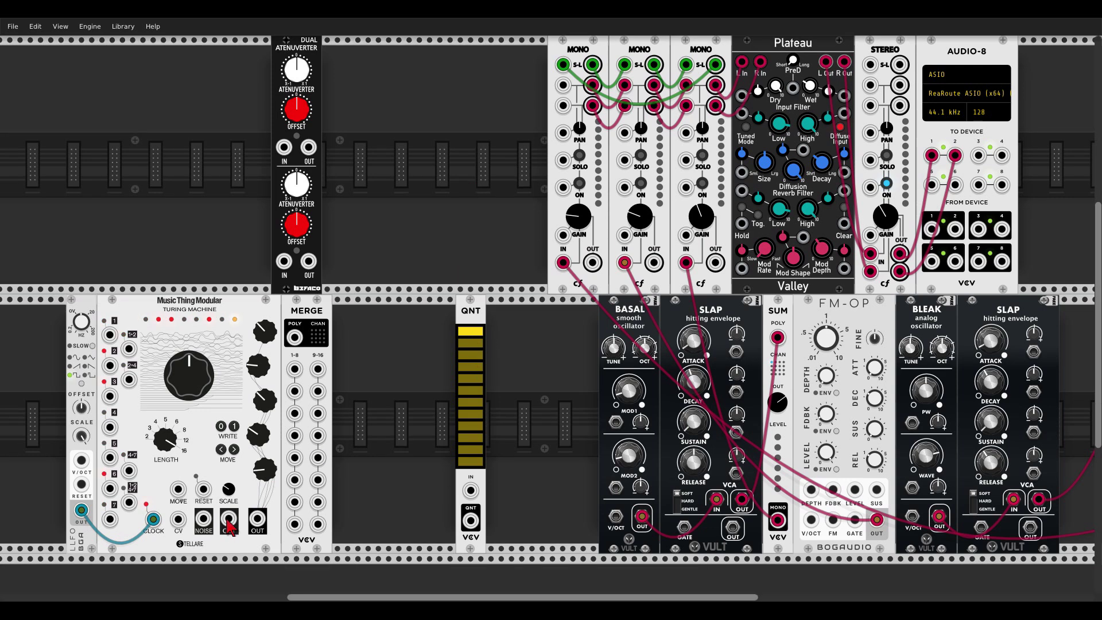
Step: Patch the Turing Machine's first output through QNT into BASAL's V/OCT, and gate the neighbouring SLAP envelope from the LLFO output
left_click_drag(229, 521, 470, 491)
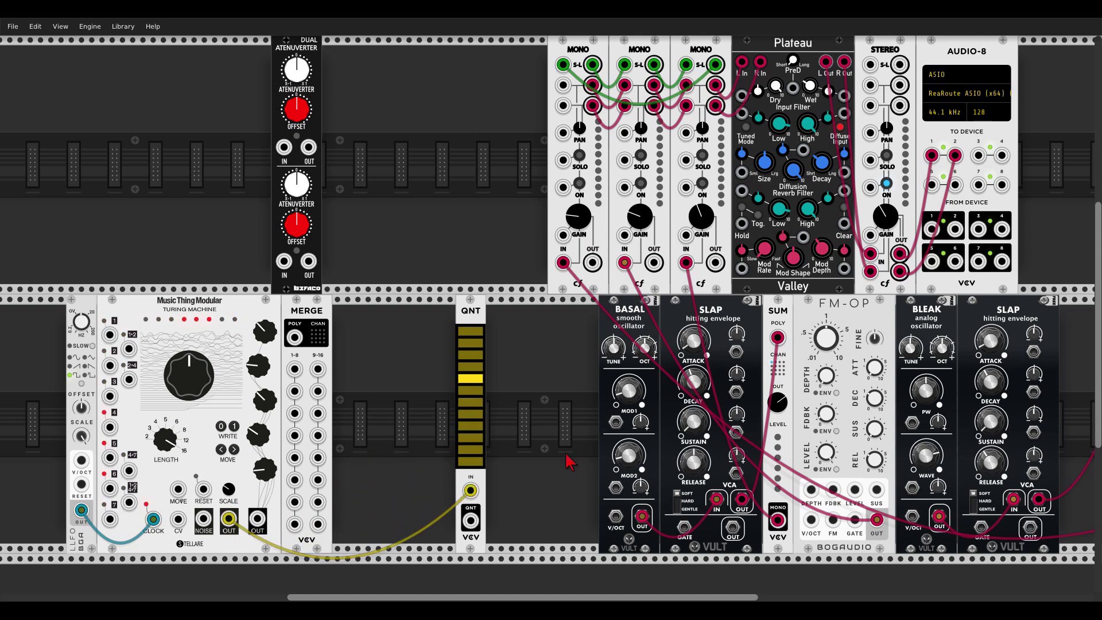
left_click_drag(470, 521, 616, 516)
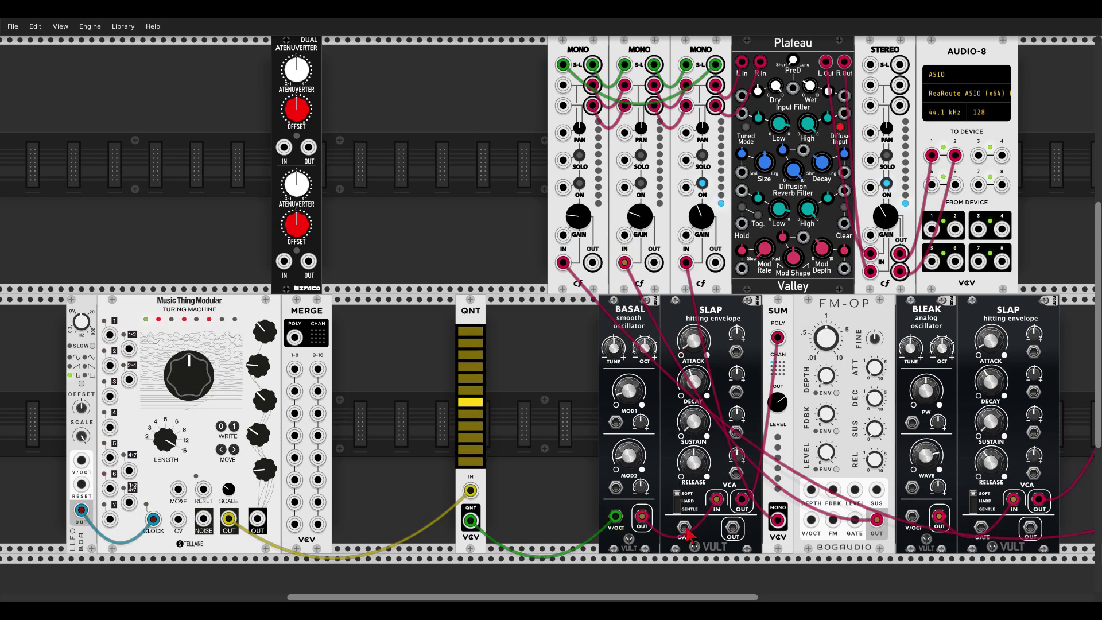
left_click_drag(686, 530, 82, 510)
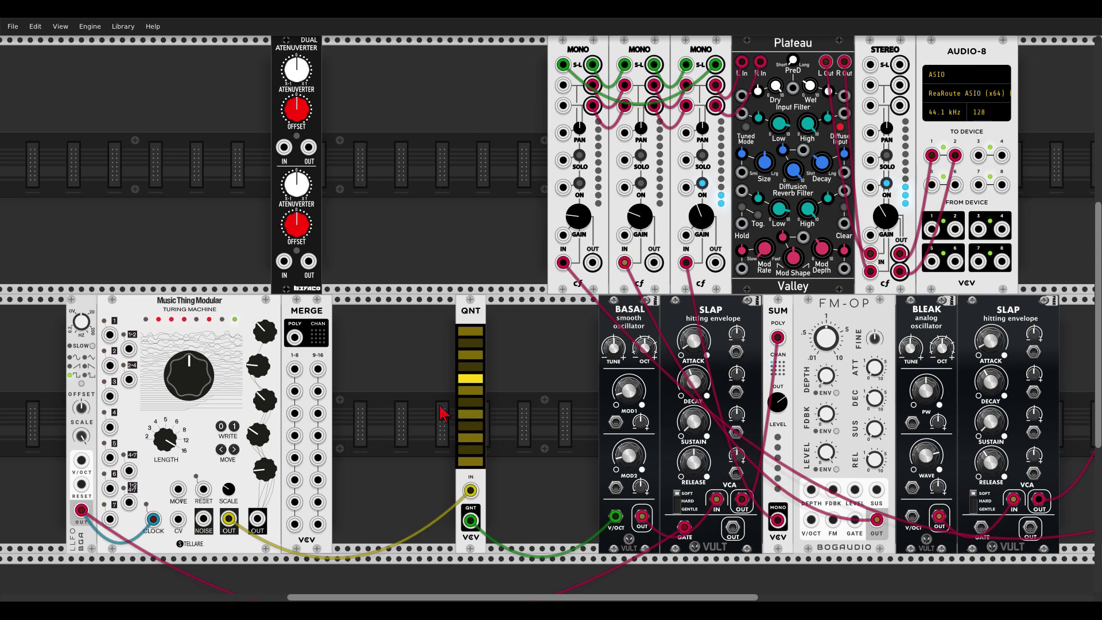
Step: Route both Turing Machine outputs into MERGE inputs 1 and 2, and connect its polyphonic output to the QNT input
left_click_drag(471, 491, 295, 369)
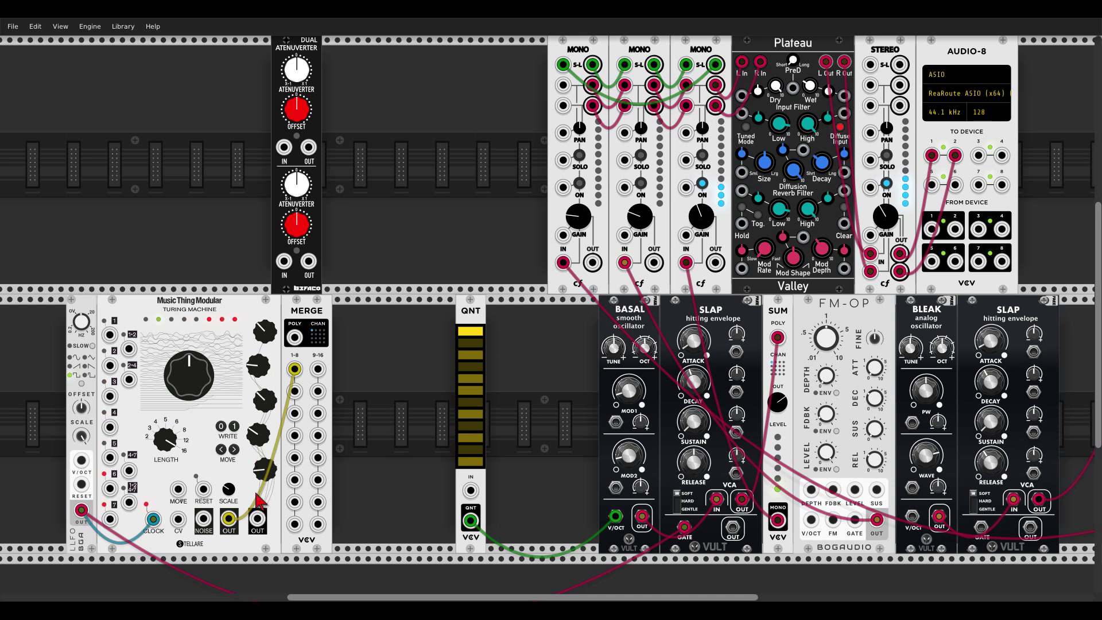
left_click_drag(258, 520, 295, 391)
left_click_drag(295, 337, 471, 491)
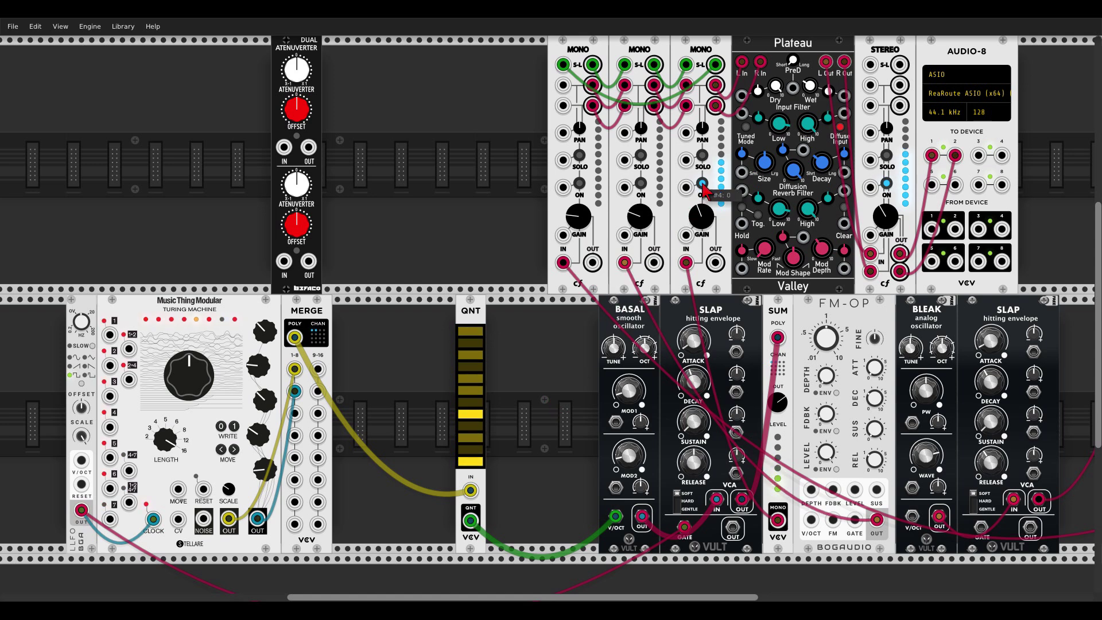
Step: Delete the QNT module and put the JW-Modules Quantizer in its place, searching the library for jw
right_click(482, 311)
left_click(494, 407)
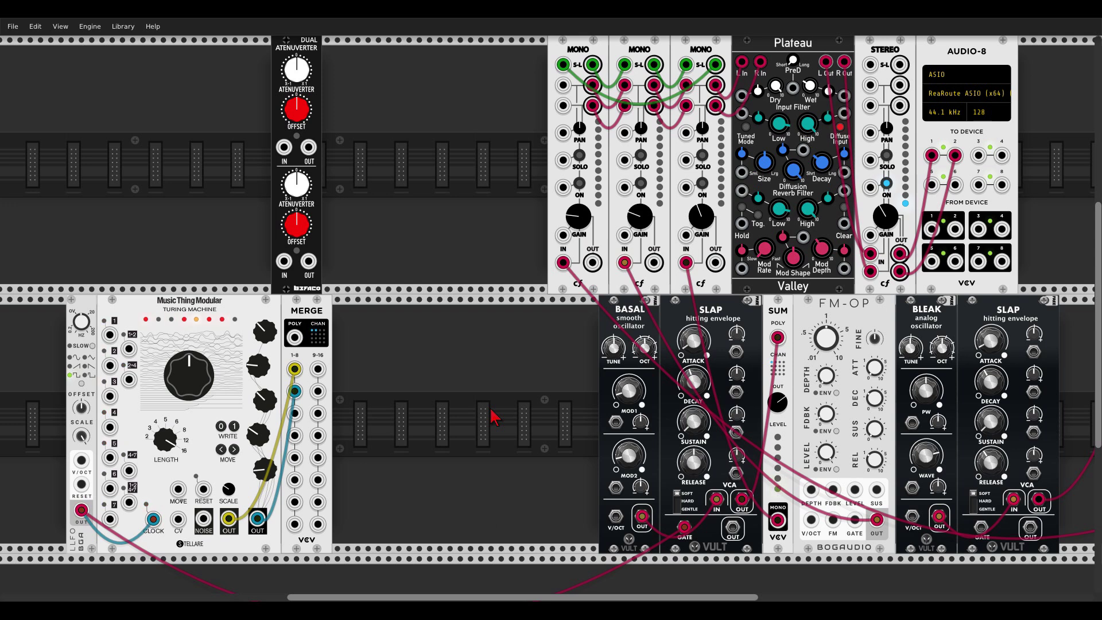
right_click(488, 426)
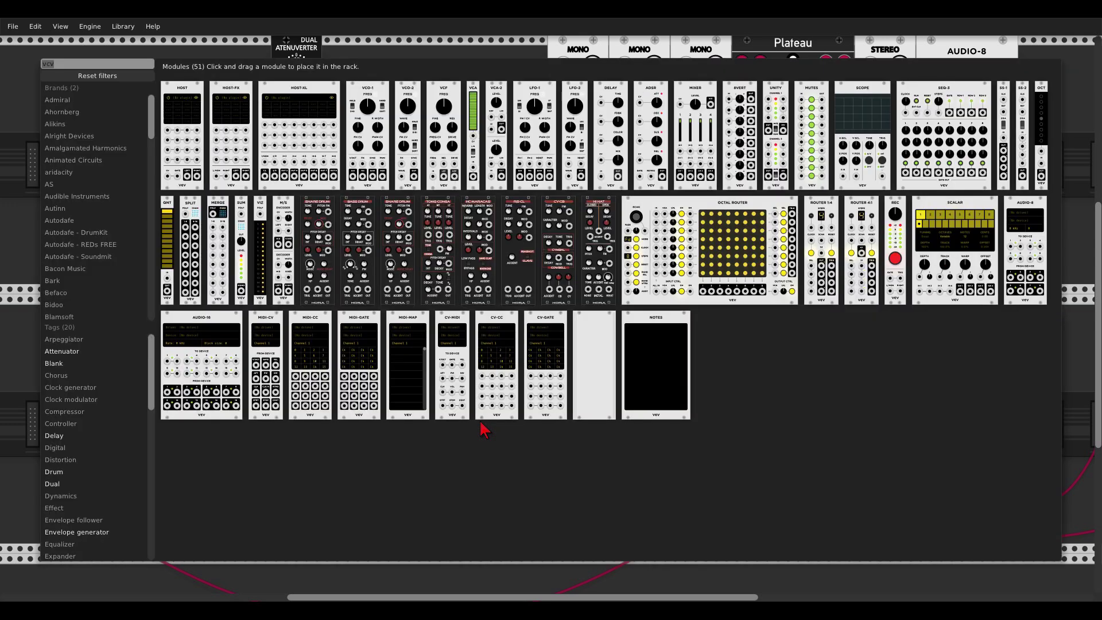
type("jw")
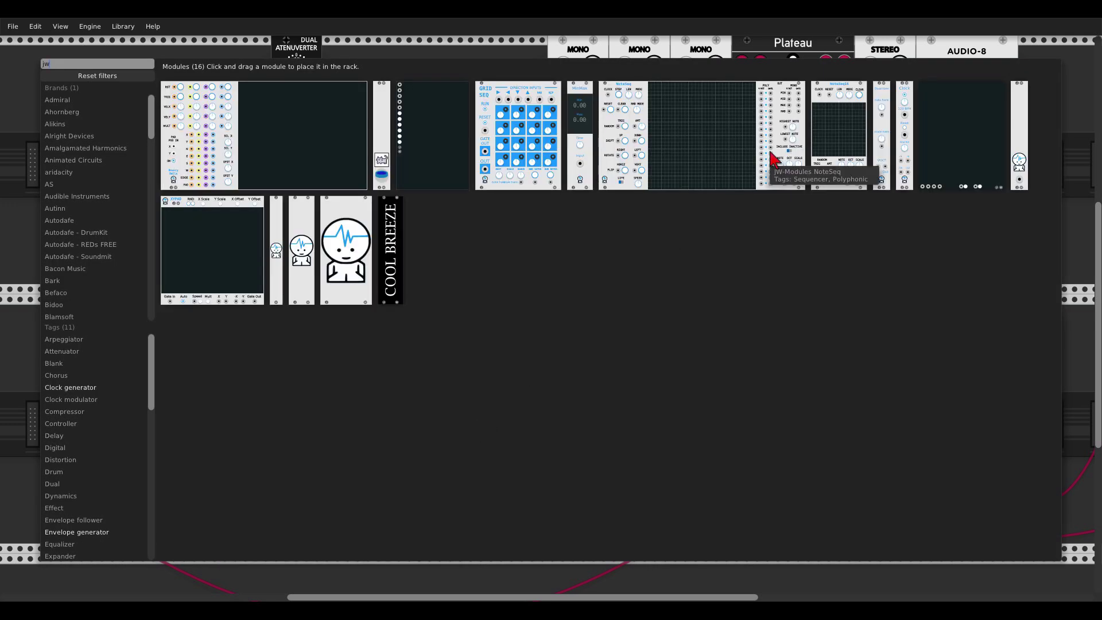
left_click_drag(881, 115, 477, 370)
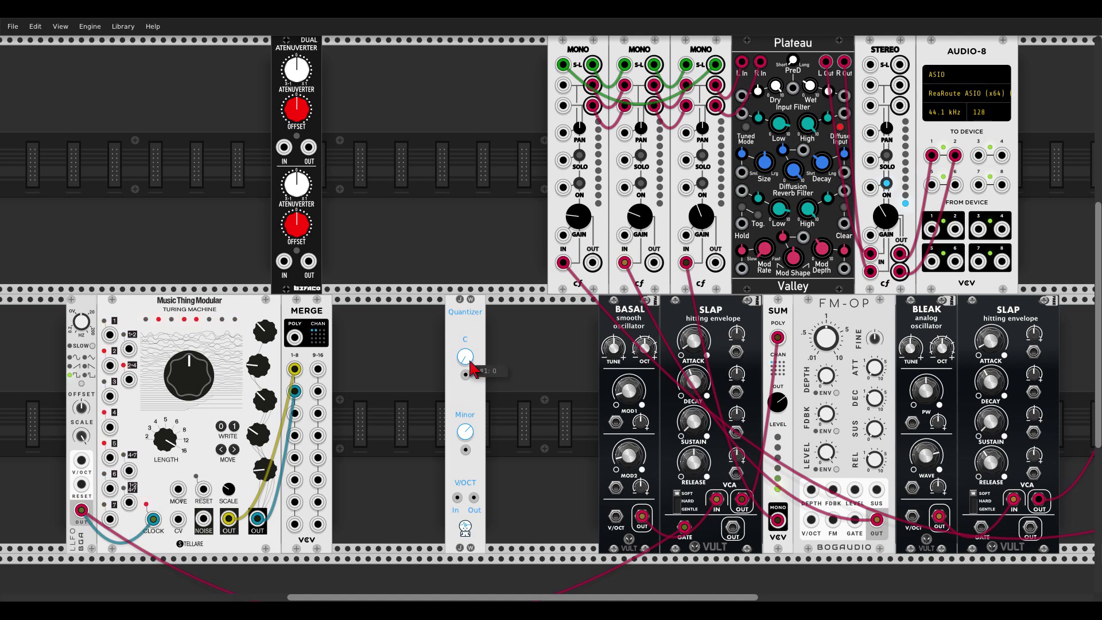
Step: Set the JW-Modules Quantizer to G Lydian and patch it between the Turing Machine's first output and BASAL's V/OCT
left_click_drag(465, 432, 465, 427)
left_click_drag(295, 391, 623, 520)
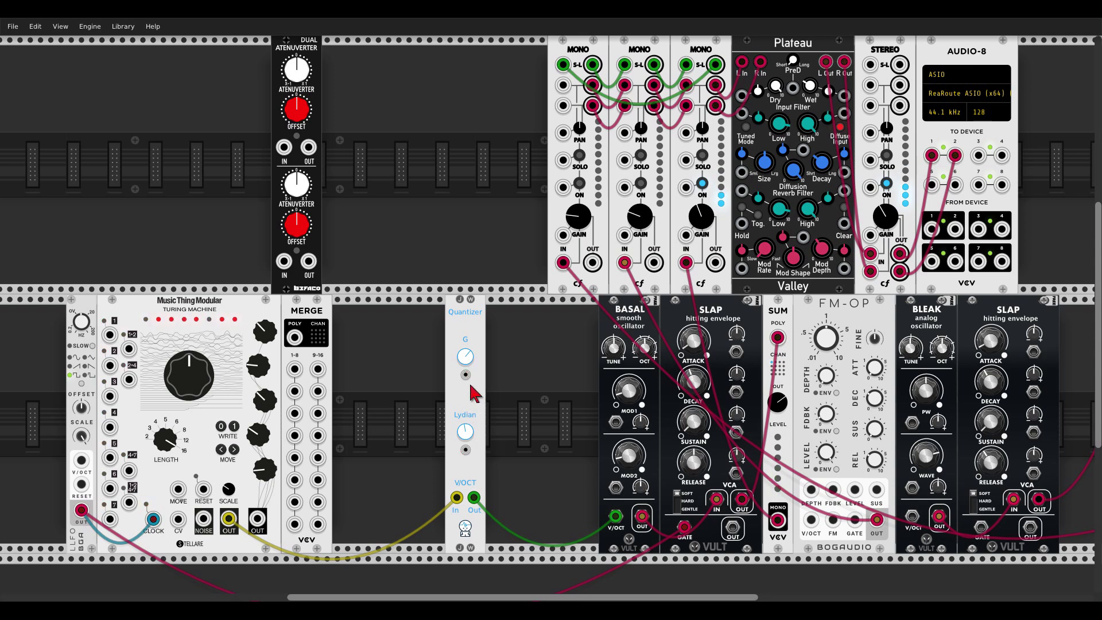
Step: Combine both Turing Machine outputs in MERGE and feed its polyphonic output to the JW-Modules Quantizer's input
left_click_drag(456, 498, 294, 369)
left_click_drag(258, 518, 294, 391)
left_click_drag(294, 337, 456, 497)
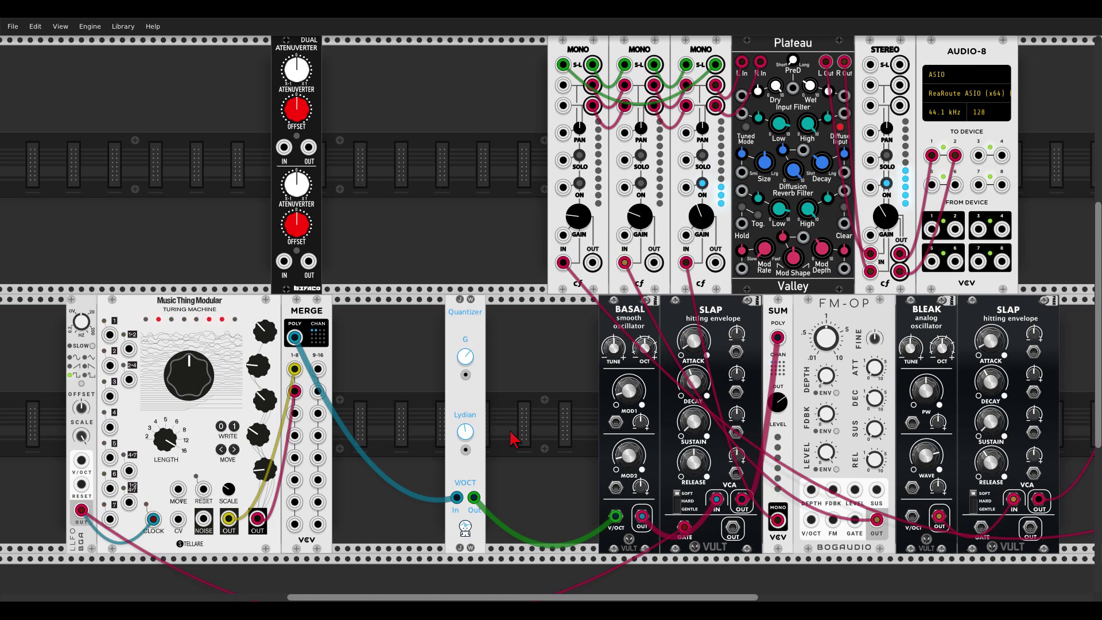
Step: Delete the JW-Modules Quantizer and put TheXOR Quantizer in its place, searching the library for xor
right_click(468, 320)
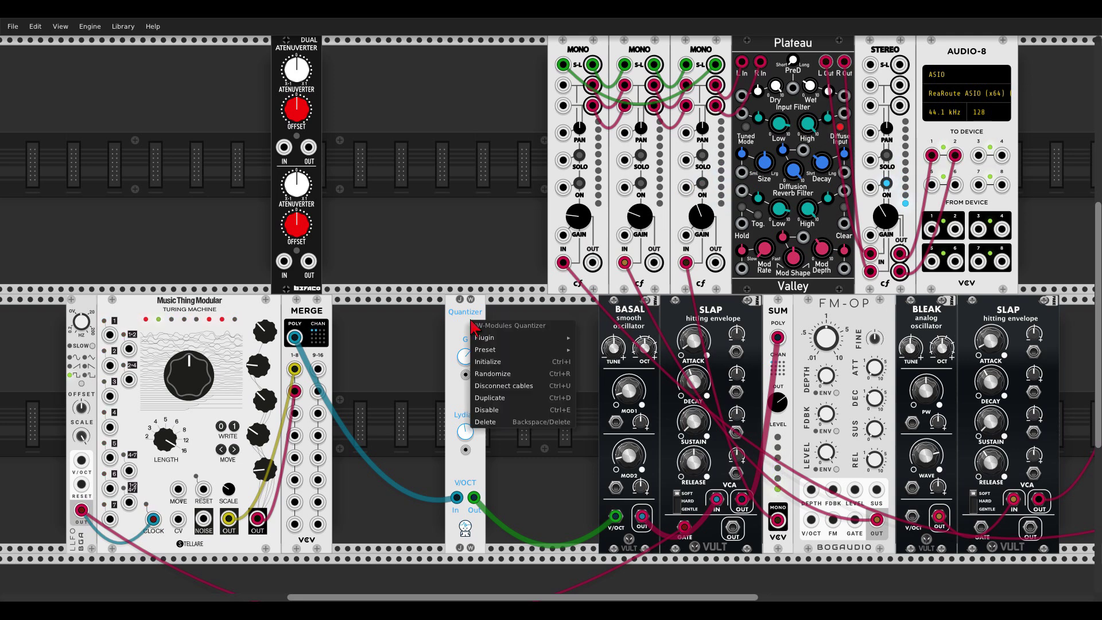
left_click(501, 428)
right_click(501, 427)
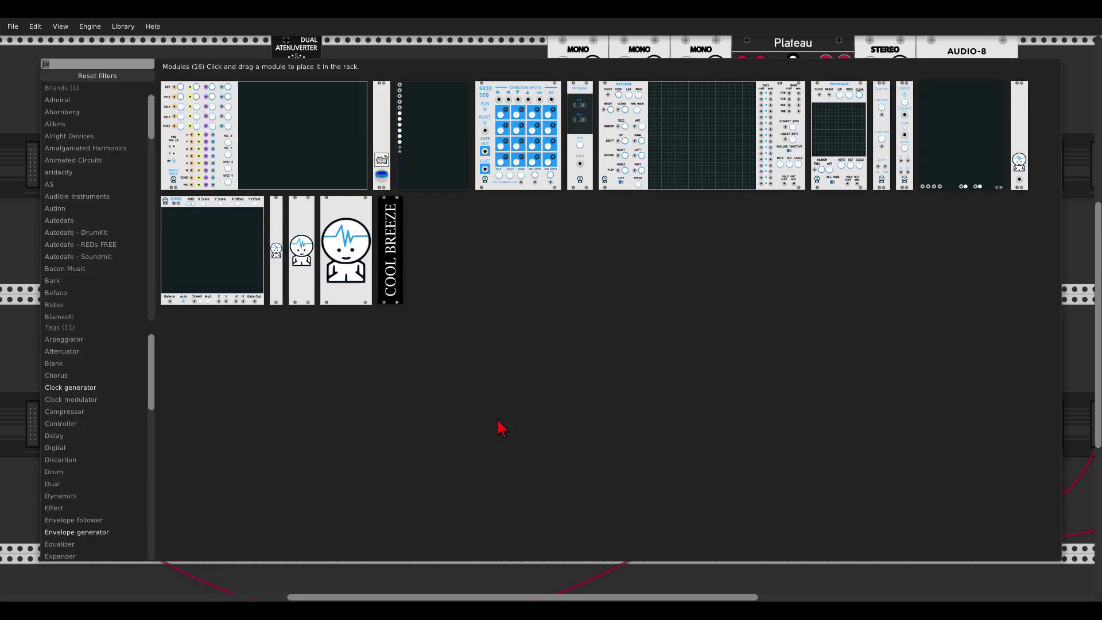
type("xor")
left_click_drag(583, 359, 468, 386)
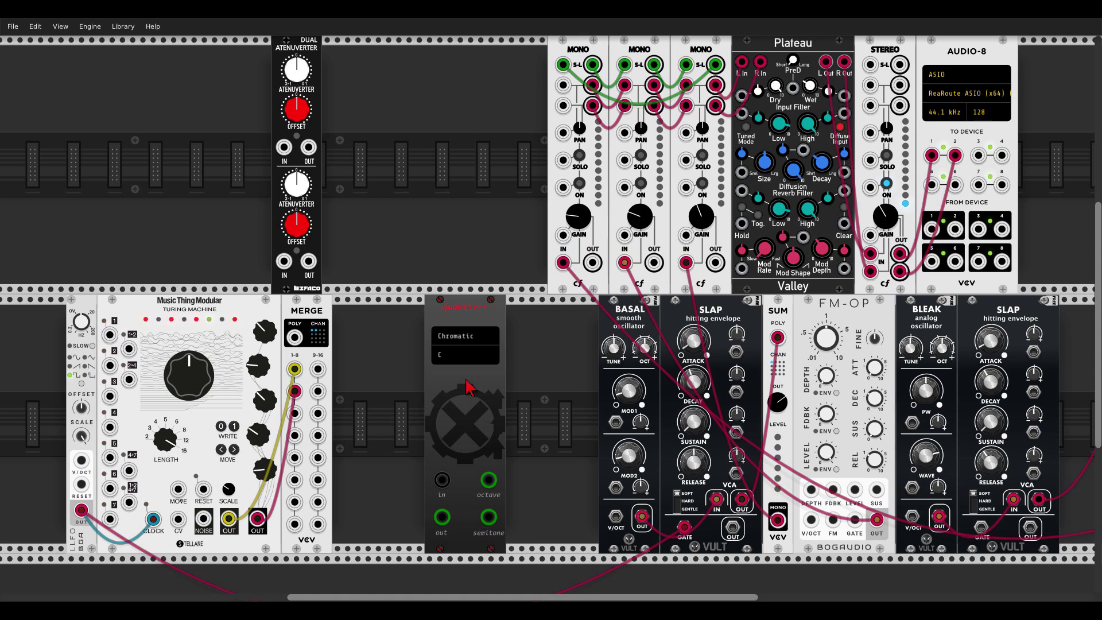
Step: Unpatch MERGE, run the Turing Machine's first output through TheXOR Quantizer into BASAL's V/OCT, and switch on the third MONO channel
left_click_drag(294, 391, 284, 453)
left_click_drag(295, 369, 430, 480)
left_click_drag(441, 517, 616, 515)
left_click(697, 182)
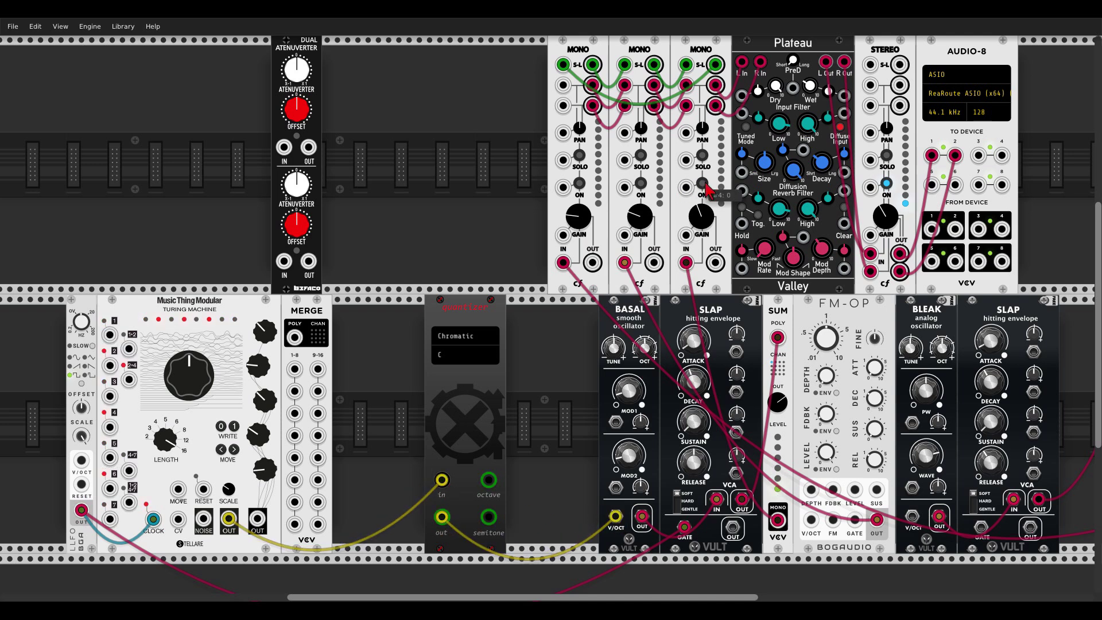
Step: Set TheXOR Quantizer's scale to HarmonicMin and its root note to D
left_click(454, 343)
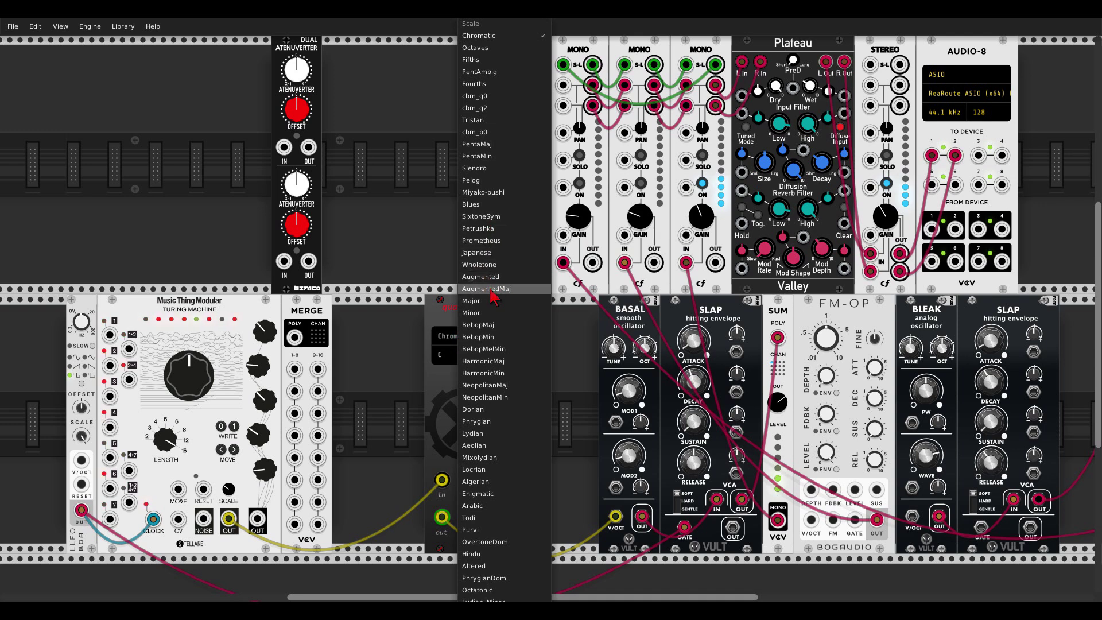
left_click(498, 379)
left_click(472, 357)
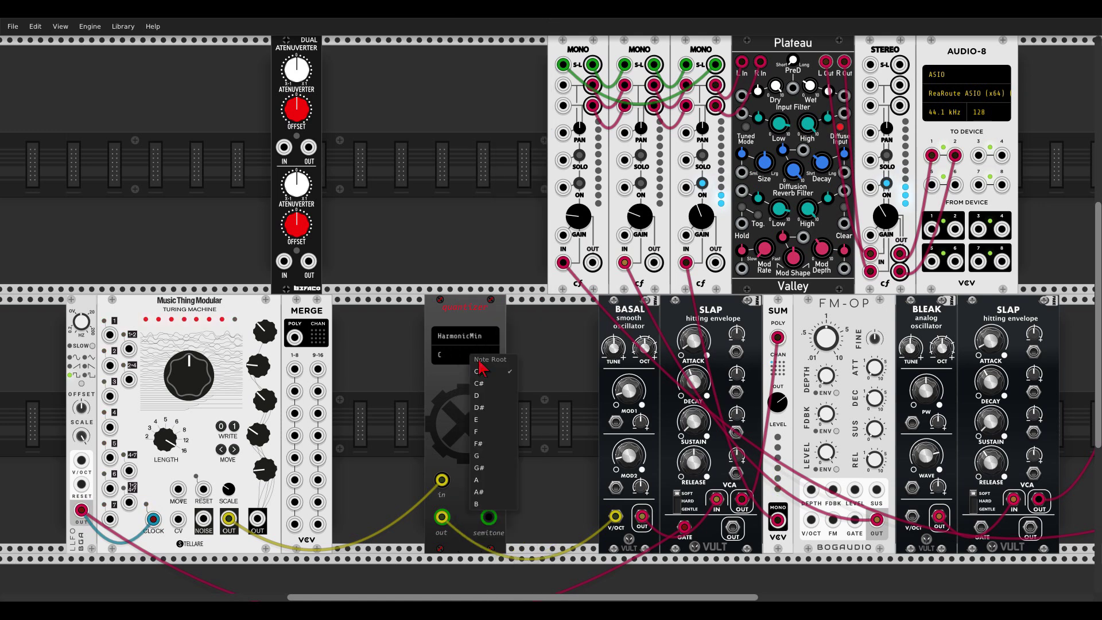
left_click(479, 396)
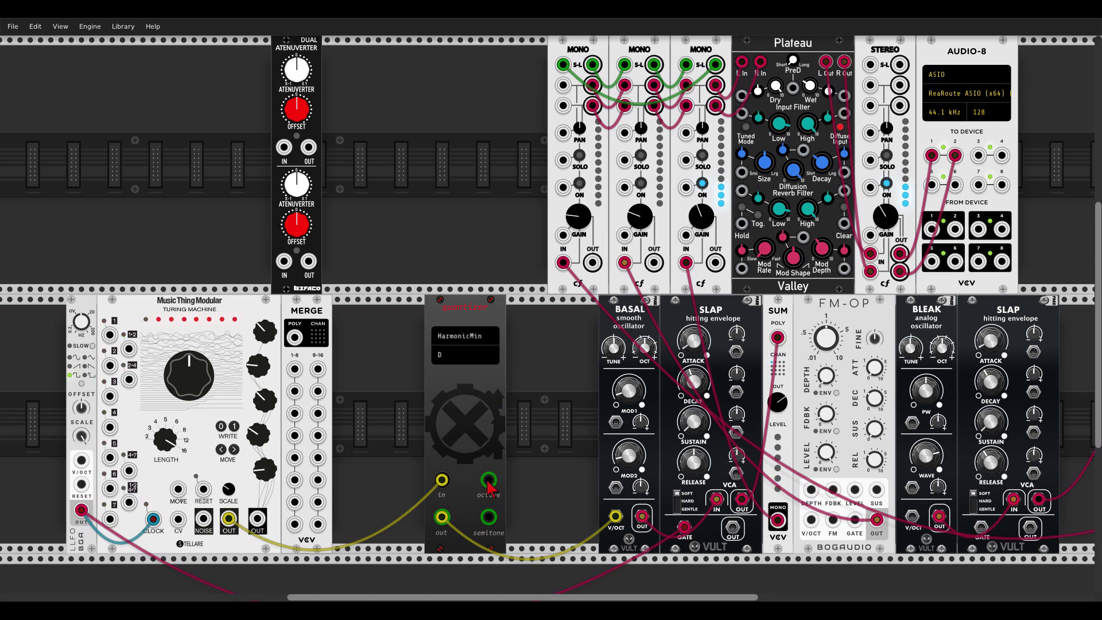
Step: Patch the quantizer's octave output to FM-OP's V/OCT, gate FM-OP from the LLFO, and audition the second MONO channel
left_click_drag(489, 480, 82, 510)
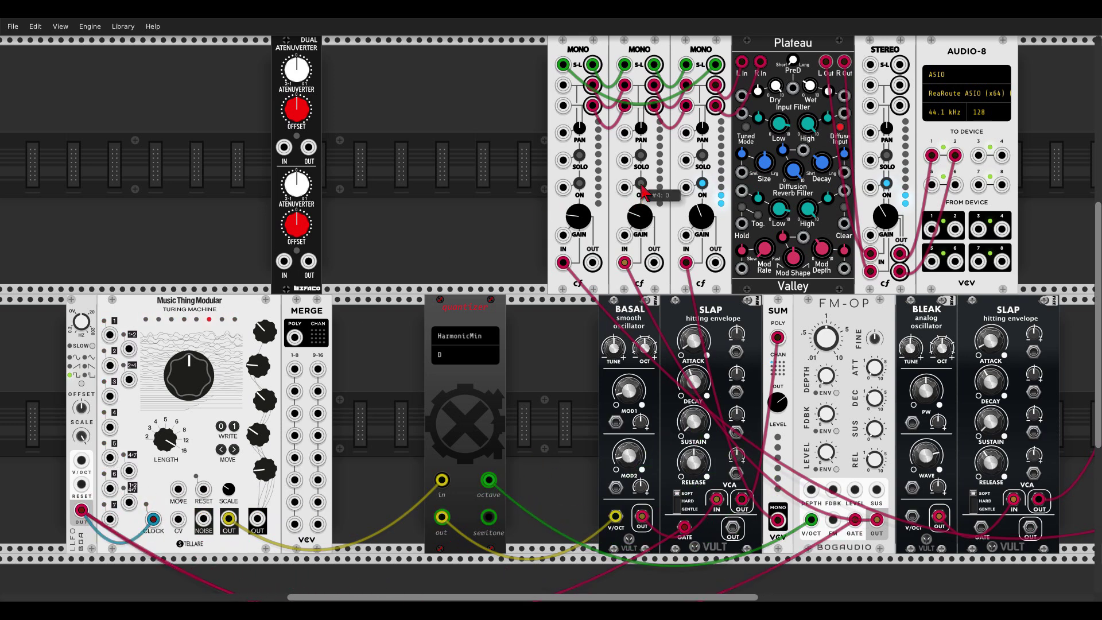
left_click(640, 183)
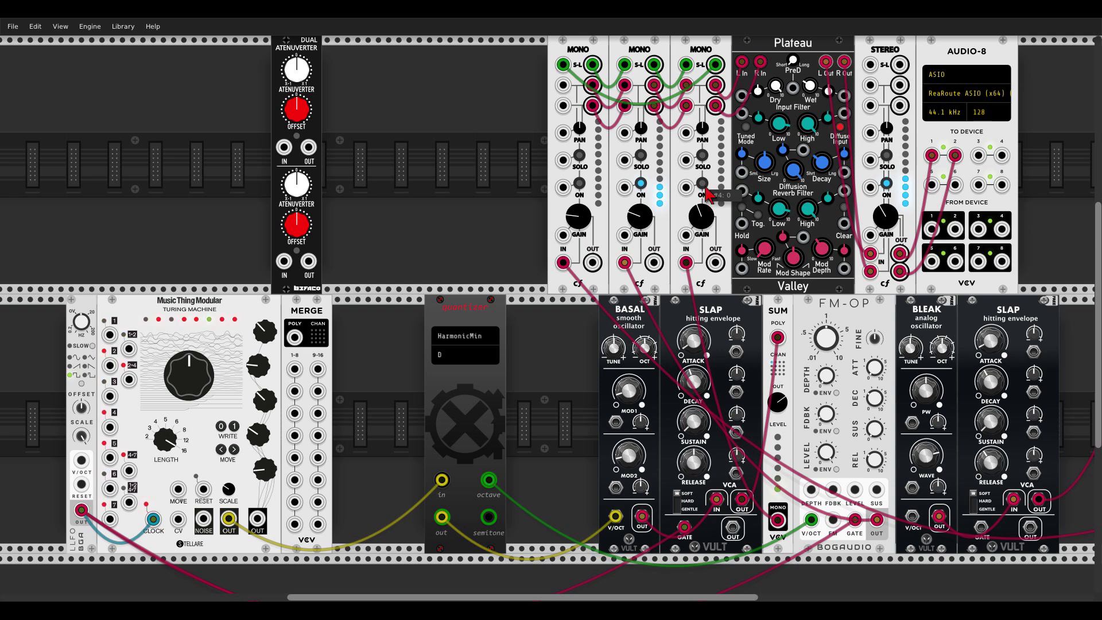
left_click(641, 183)
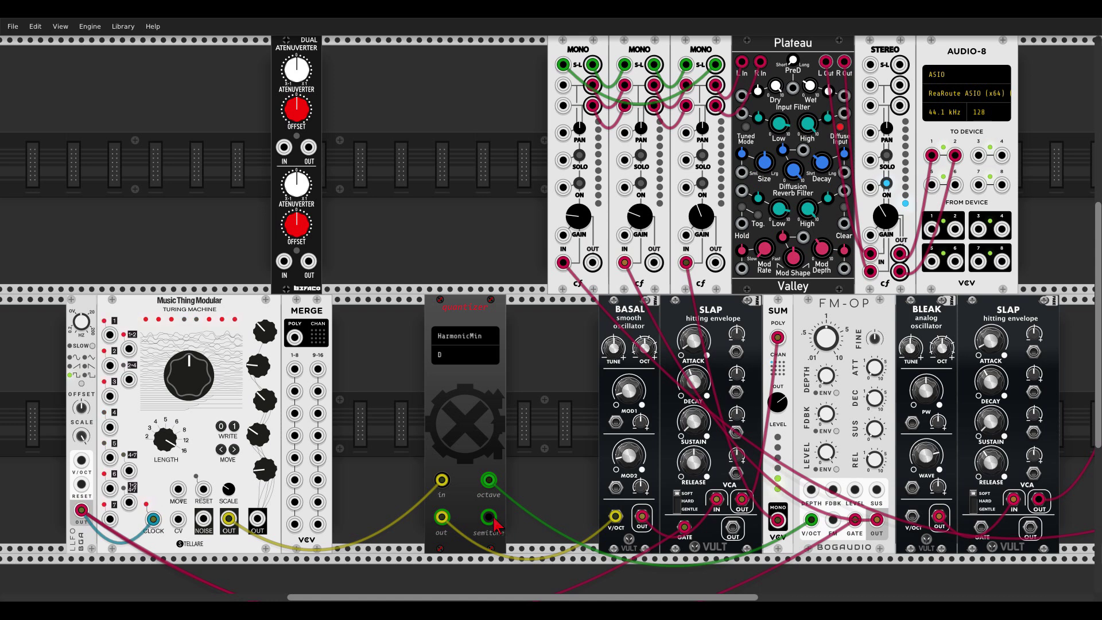
Step: Patch the quantizer's semitone output to BLEAK's V/OCT, gate its SLAP envelope from the LLFO, and switch on the first MONO channel
left_click_drag(488, 517, 912, 516)
left_click_drag(978, 530, 81, 510)
left_click(580, 184)
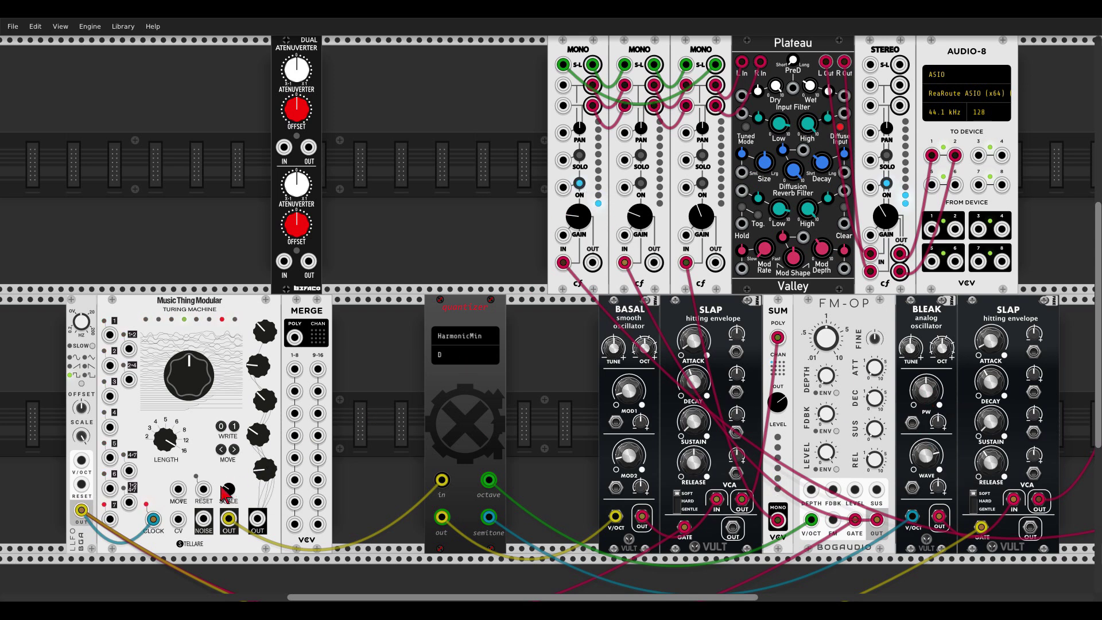
Step: Adjust the Turing Machine's Scale knob and switch on the second and third MONO channels to hear all voices together
left_click_drag(230, 493, 230, 494)
mouse_move(228, 489)
left_mouse_down()
mouse_move(229, 504)
mouse_move(232, 487)
left_mouse_up()
left_click(640, 184)
left_click(702, 185)
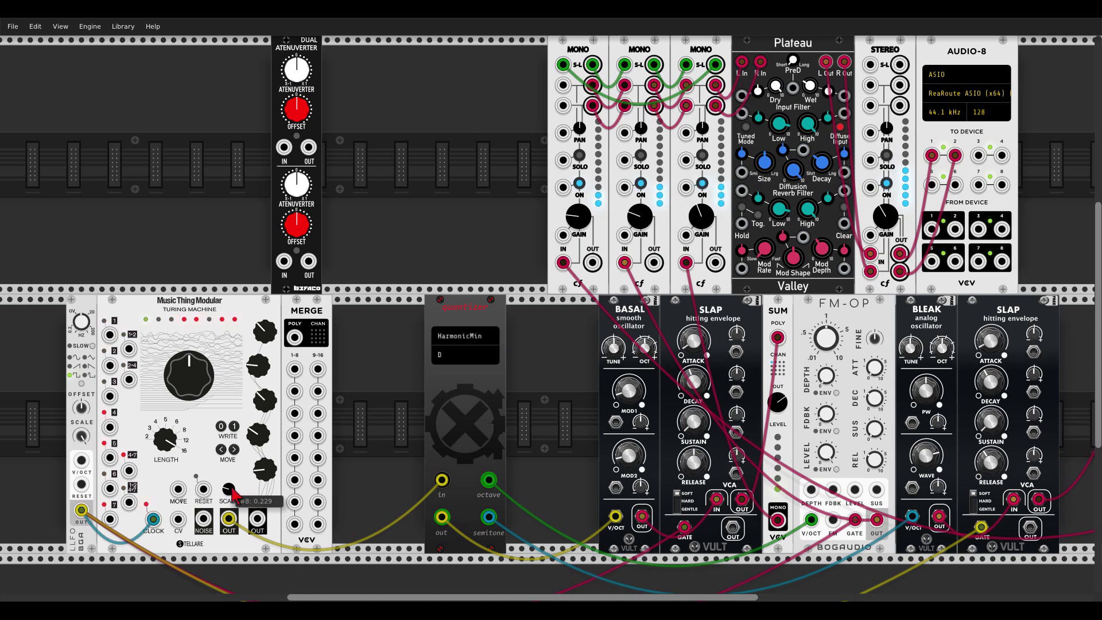
left_click_drag(228, 489, 229, 481)
left_click_drag(230, 490, 230, 500)
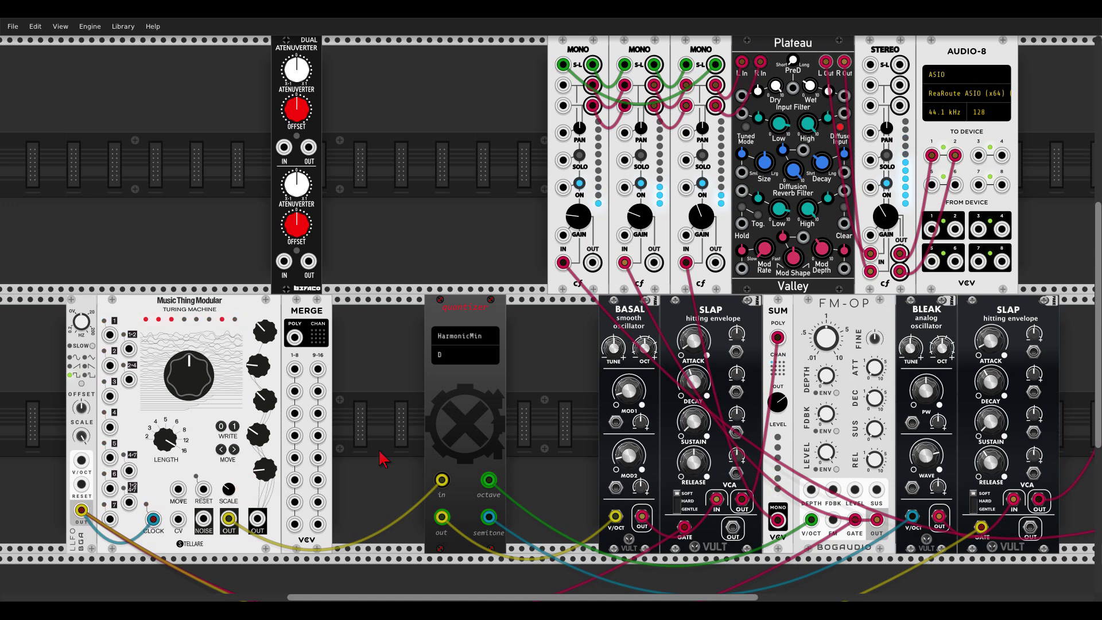
Step: Switch the MONO channels so that only the third one, carrying the BASAL voice, is on
left_click(640, 184)
left_click(702, 184)
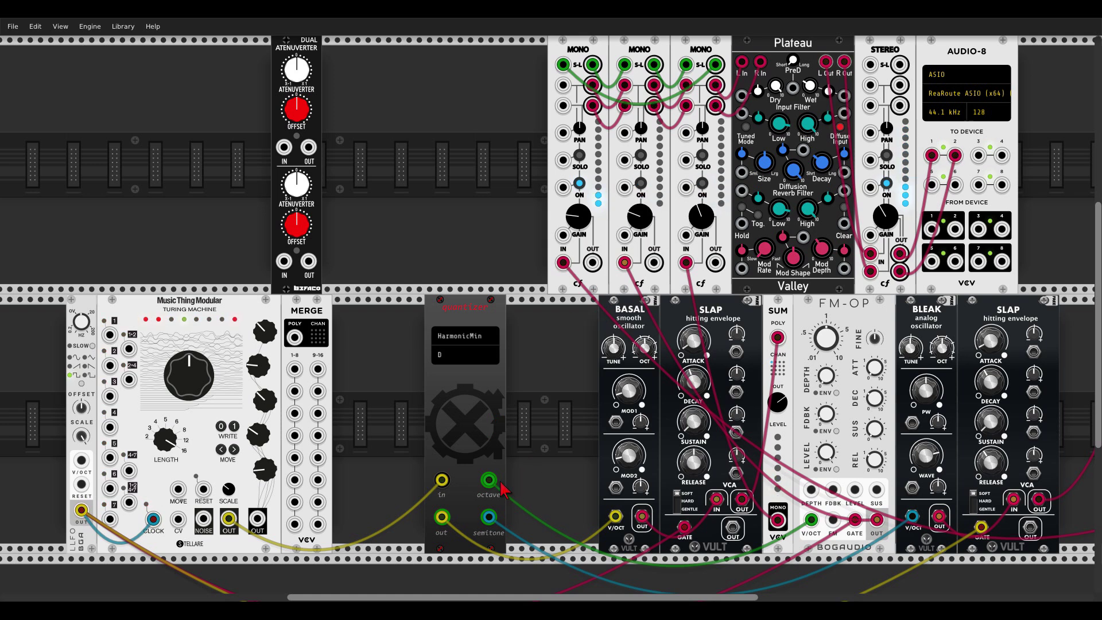
mouse_move(441, 517)
left_mouse_down()
mouse_move(459, 538)
mouse_move(443, 522)
left_mouse_up()
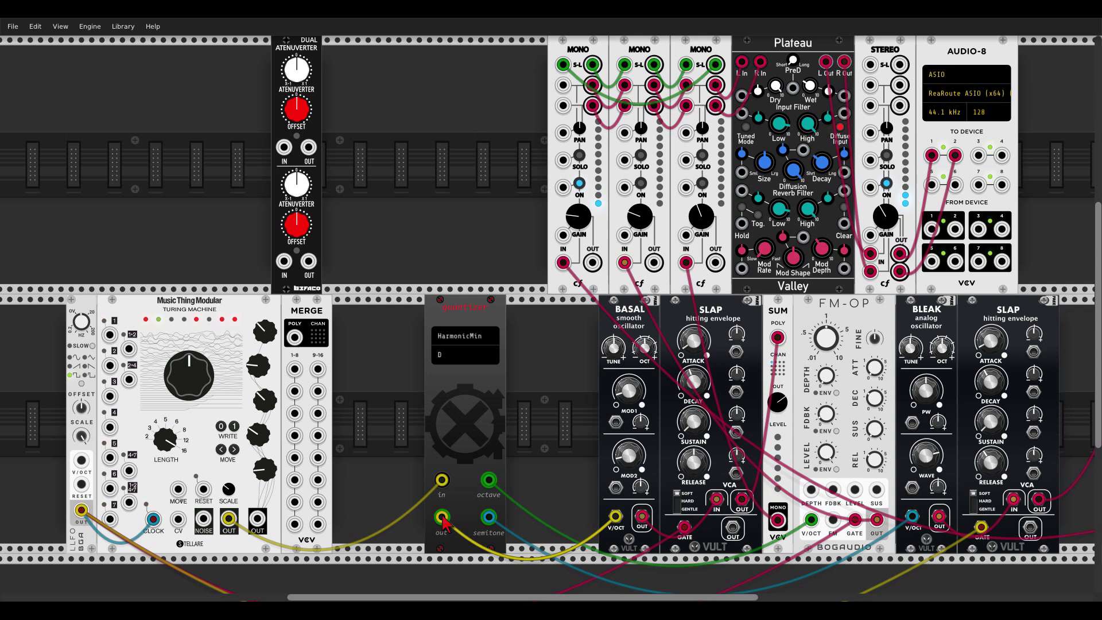
scroll(444, 522, "up", 1)
scroll(526, 373, "down", 1)
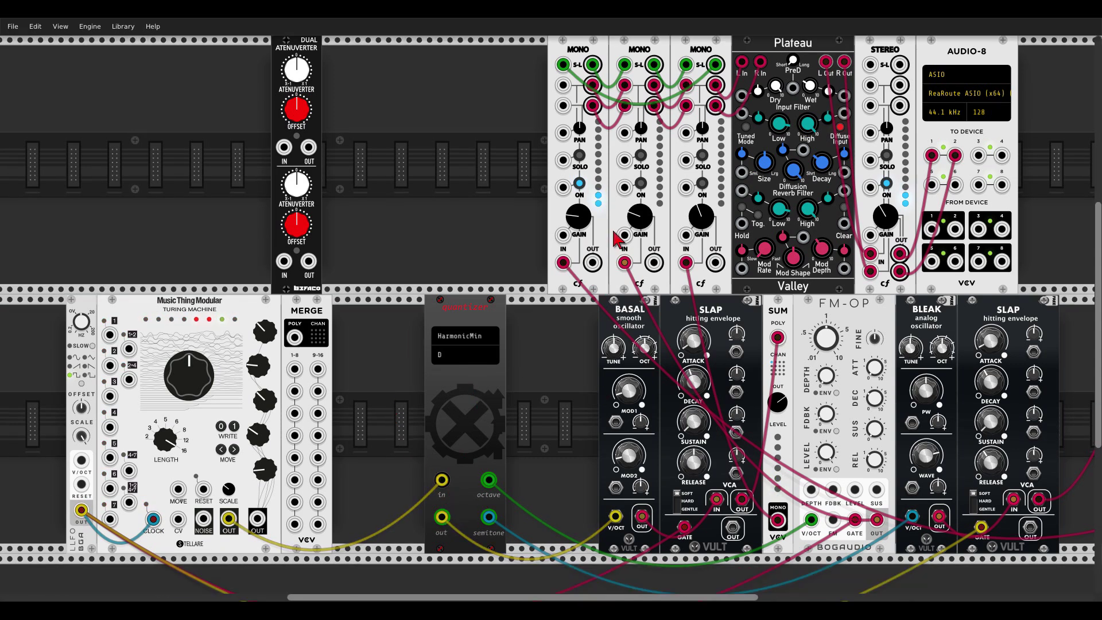
left_click(702, 185)
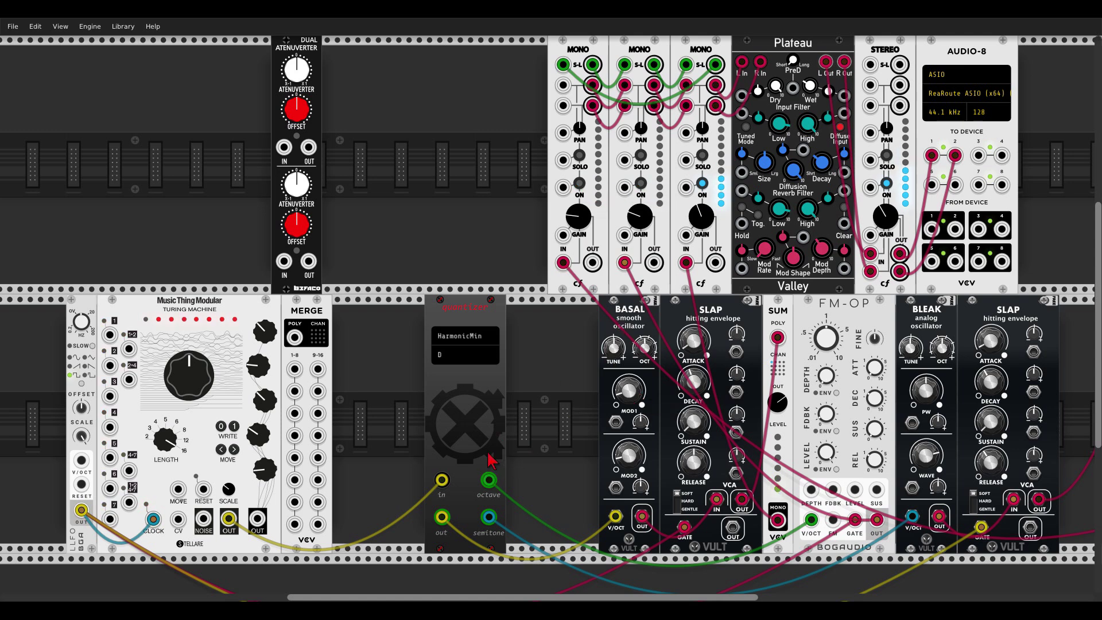
Step: Combine both Turing Machine outputs in MERGE, feed the polyphonic output to TheXOR Quantizer's input, and switch off the third MONO channel
left_click_drag(442, 480, 295, 369)
left_click_drag(257, 519, 295, 391)
left_click_drag(295, 338, 443, 480)
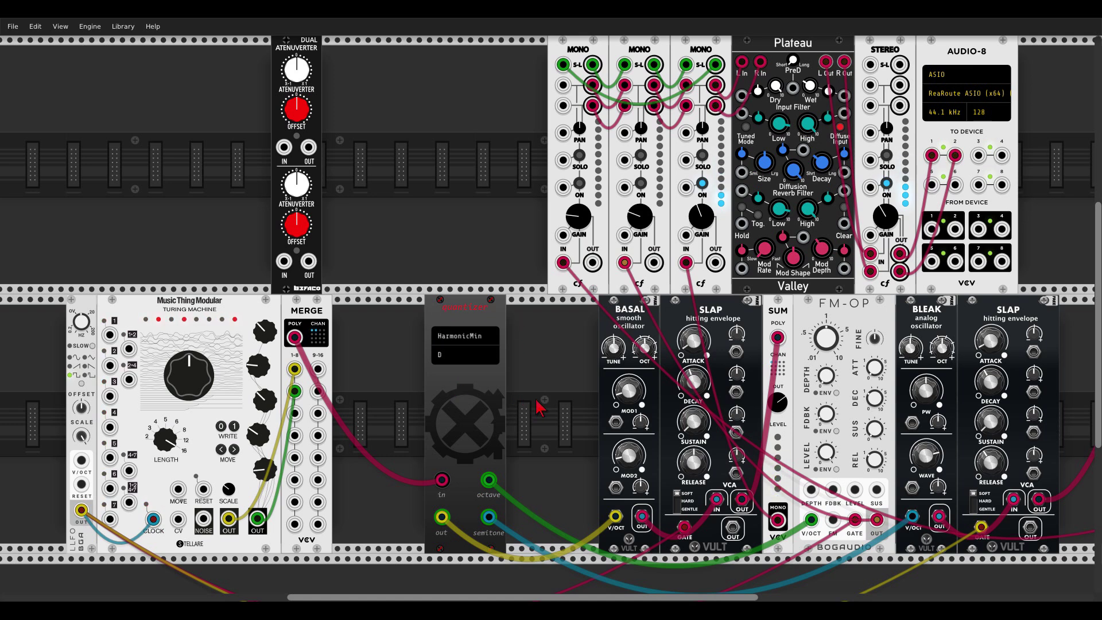
left_click(703, 186)
Step: Replace TheXOR Quantizer with the ML Modules Quantum and patch the Turing Machine's first output through it to BASAL's V/OCT
right_click(492, 310)
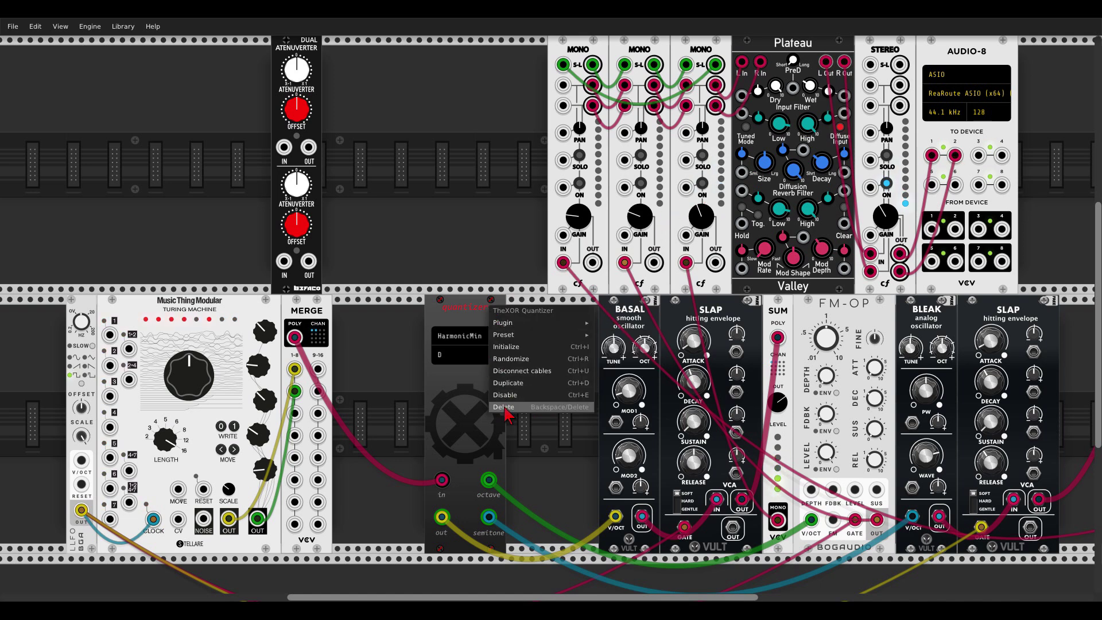
left_click(508, 414)
type("quant")
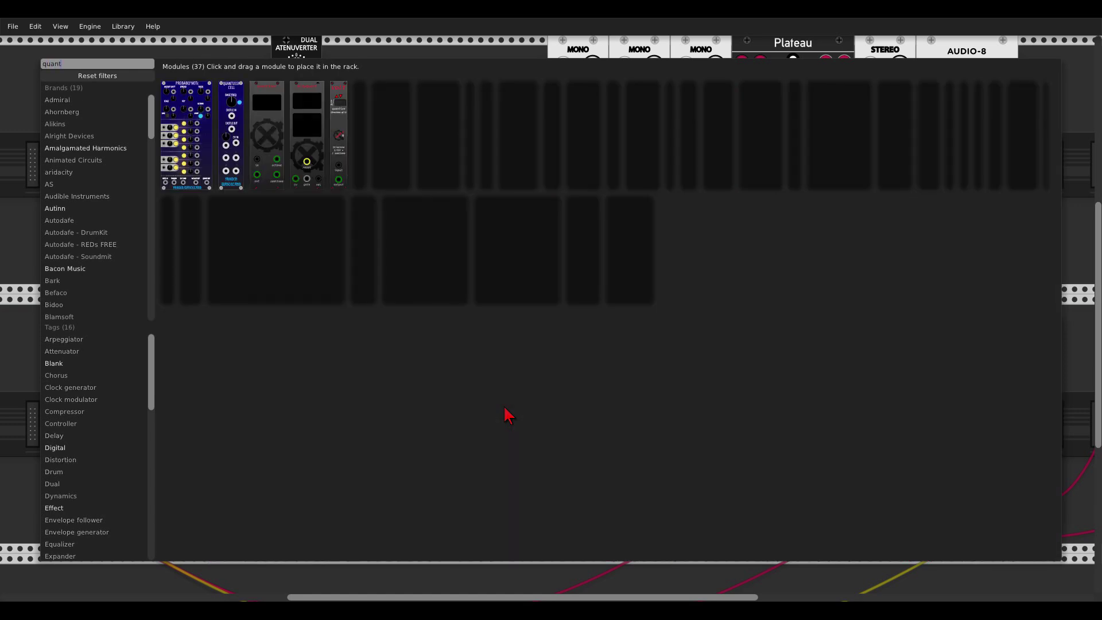
left_click(642, 135)
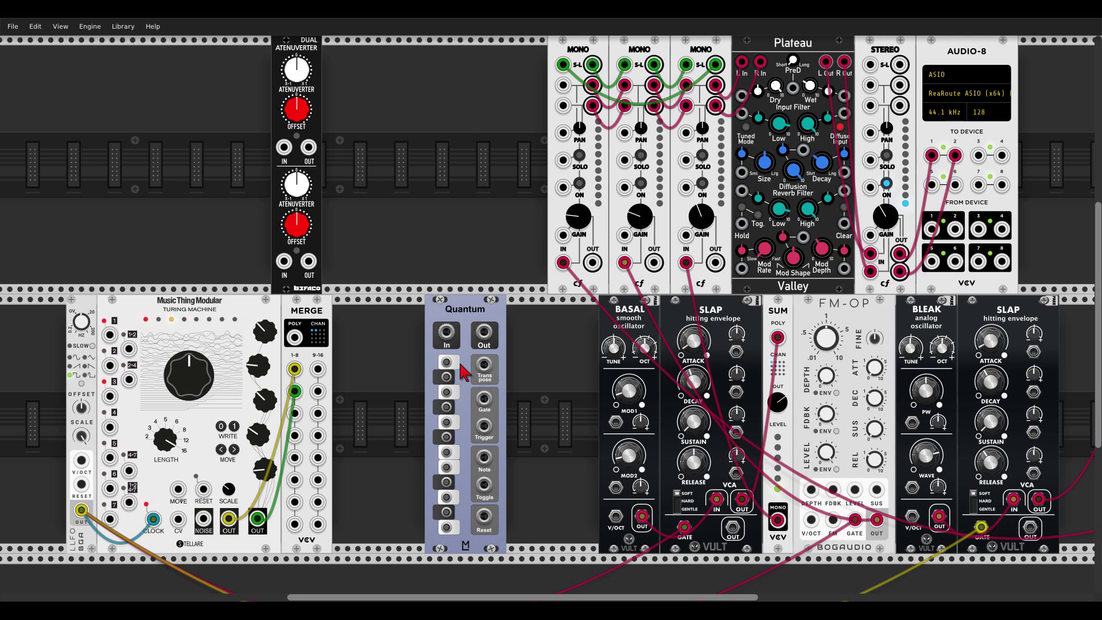
left_click_drag(294, 392, 615, 515)
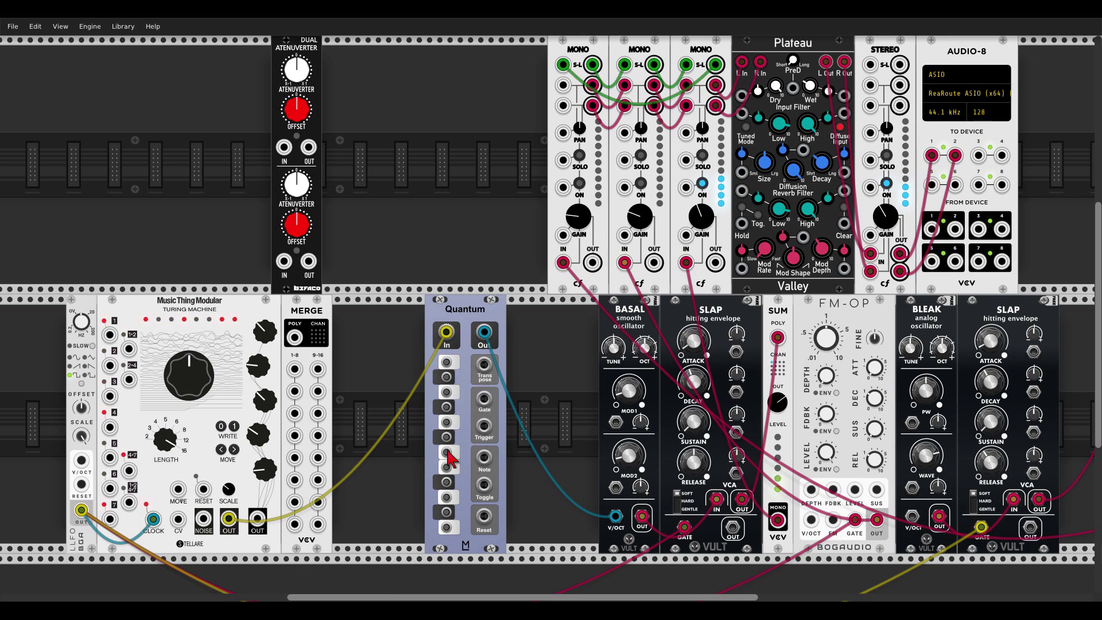
Step: Enable the scale notes on Quantum's note buttons and set its quantizer mode to Down
left_click(447, 527)
left_click(447, 496)
left_click(447, 483)
left_click(447, 467)
left_click(447, 452)
left_click(446, 422)
left_click(447, 407)
left_click(447, 378)
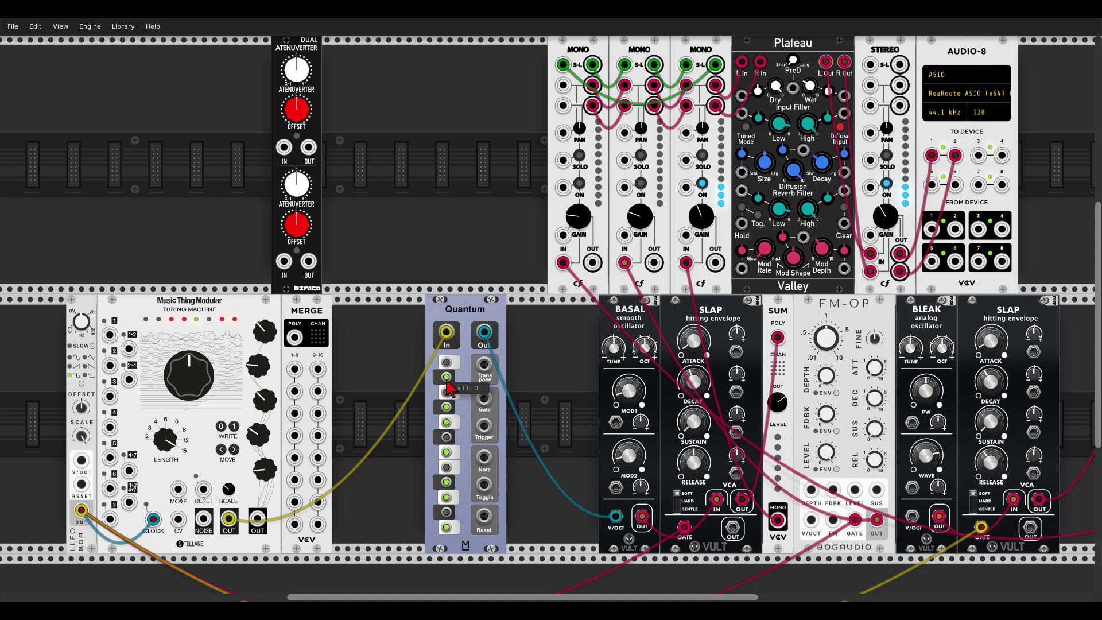
right_click(465, 321)
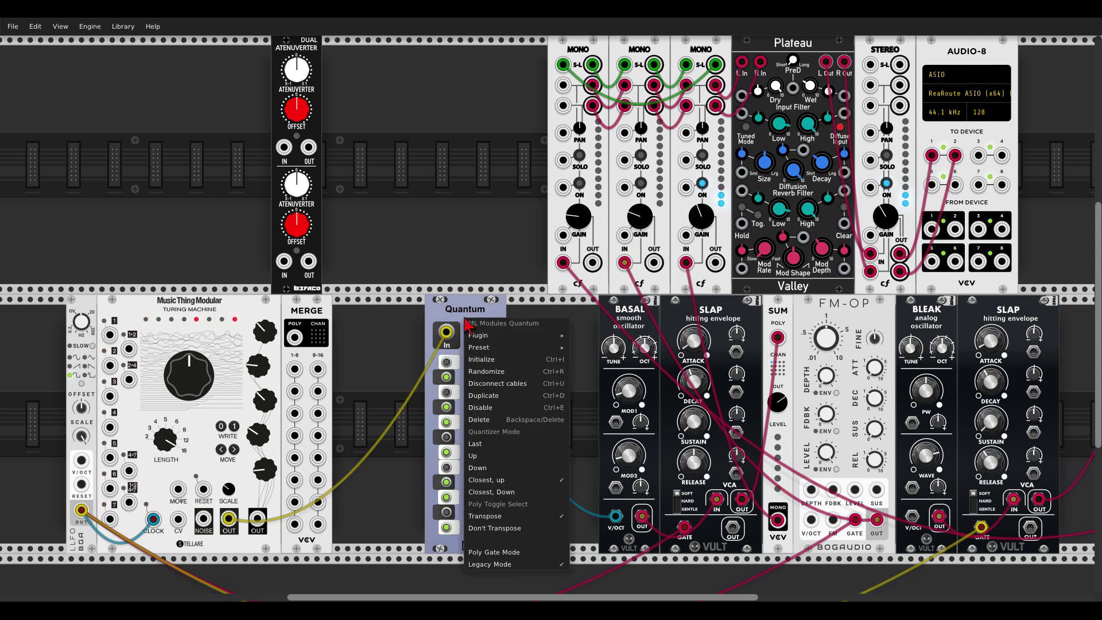
left_click(527, 469)
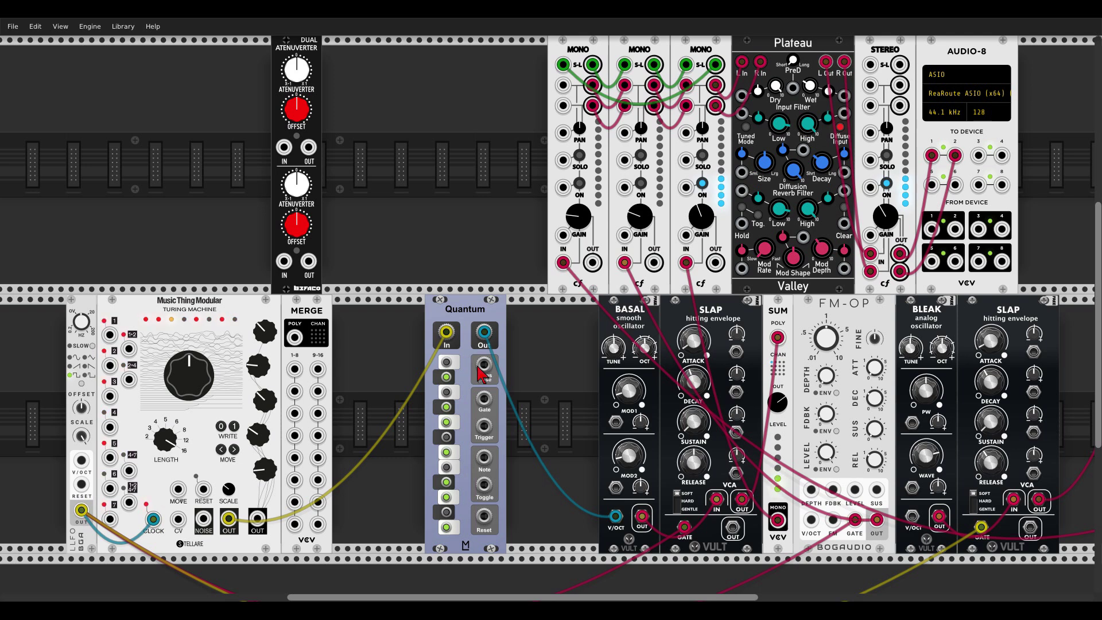
Step: Transpose Quantum with varying channel 2 offsets from the DUAL ATENUVERTER, reset the offset, and disconnect the Transpose cable
left_click_drag(356, 267, 309, 262)
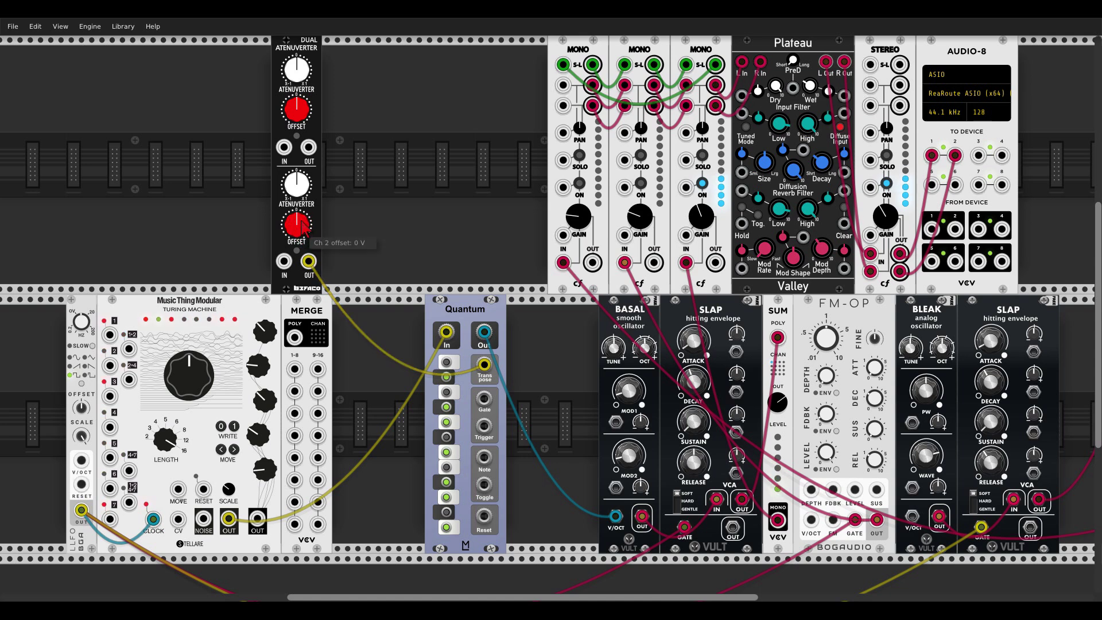
left_click_drag(303, 229, 303, 224)
left_click_drag(296, 224, 296, 184)
left_click_drag(301, 230, 301, 247)
scroll(301, 229, "down", 10)
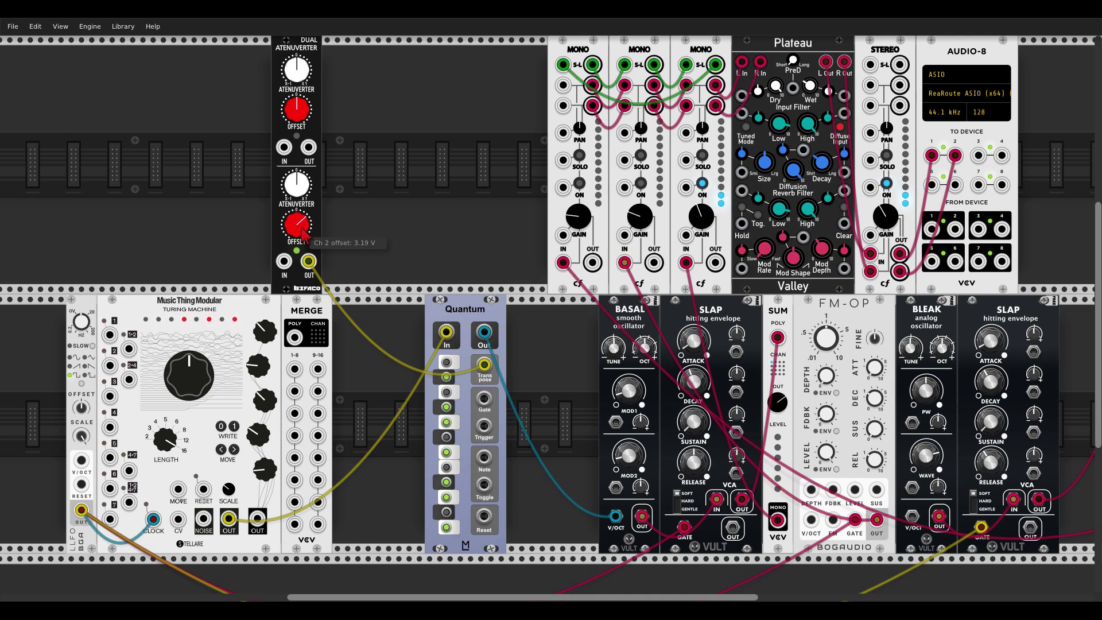
double_click(299, 227)
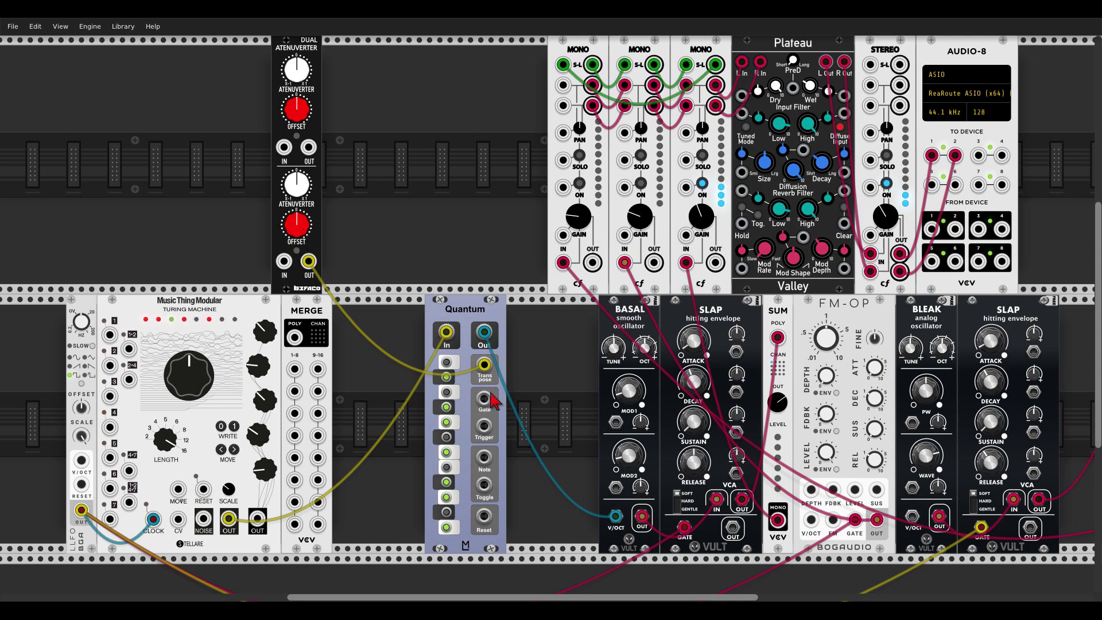
left_click_drag(484, 366, 483, 381)
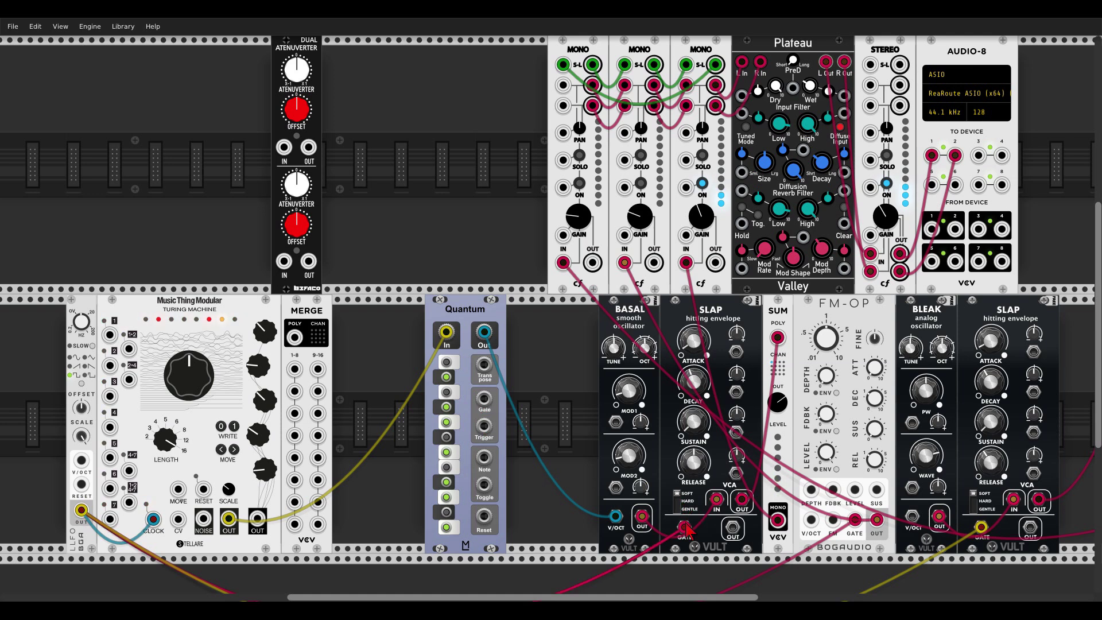
Step: Replace the gate cable of BASAL's SLAP envelope with one from Quantum's Gate output and turn the Turing Machine's main knob clockwise
left_click_drag(685, 527, 690, 526)
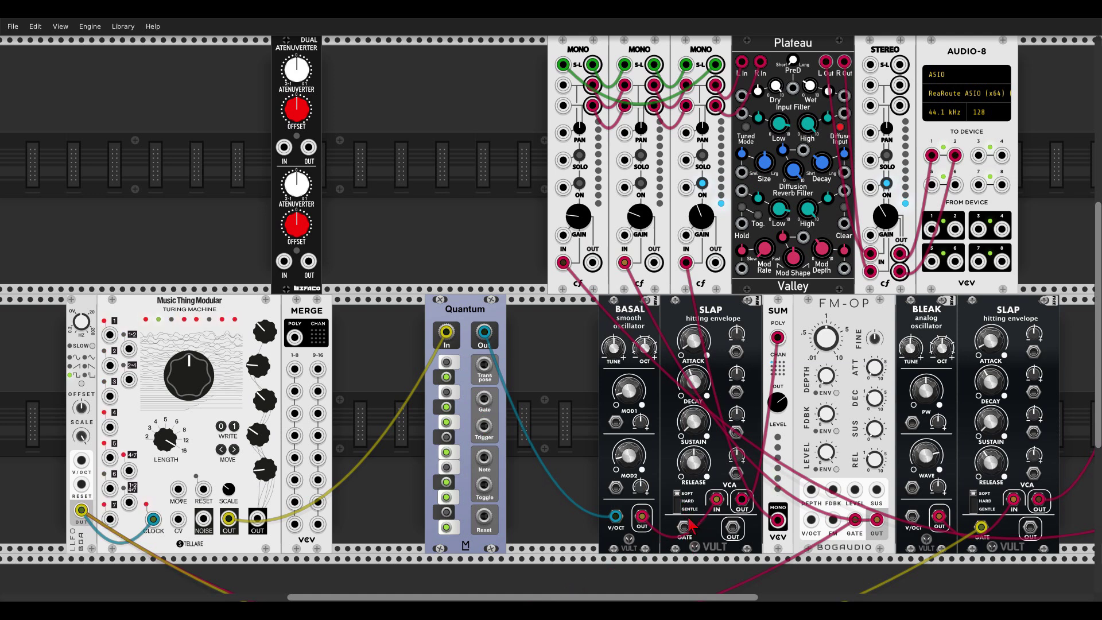
left_click_drag(685, 527, 485, 402)
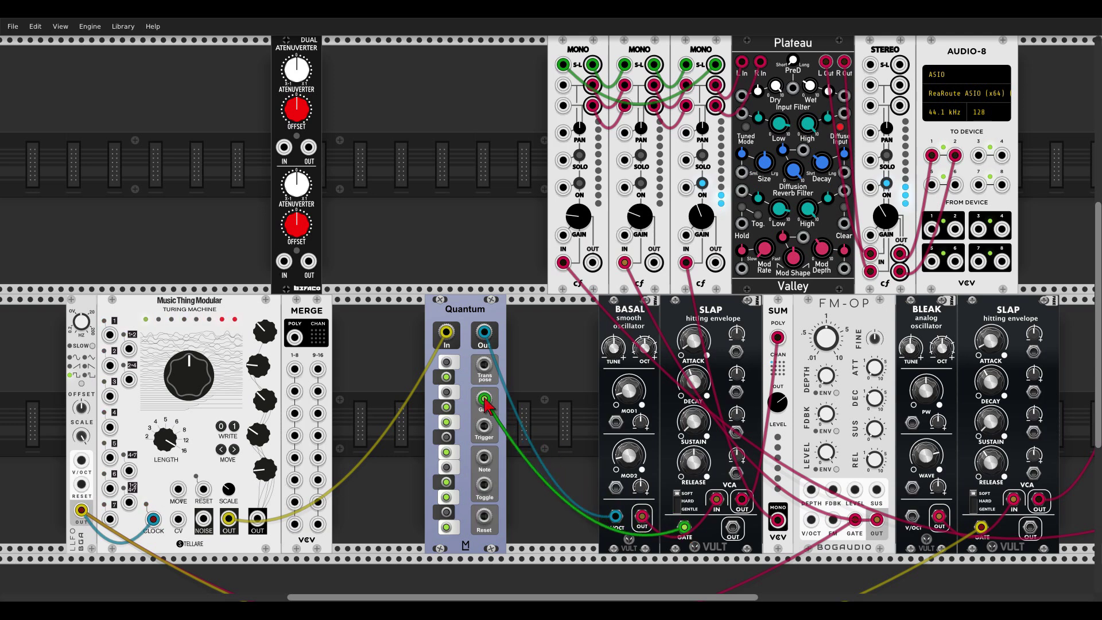
left_click_drag(193, 389, 199, 383)
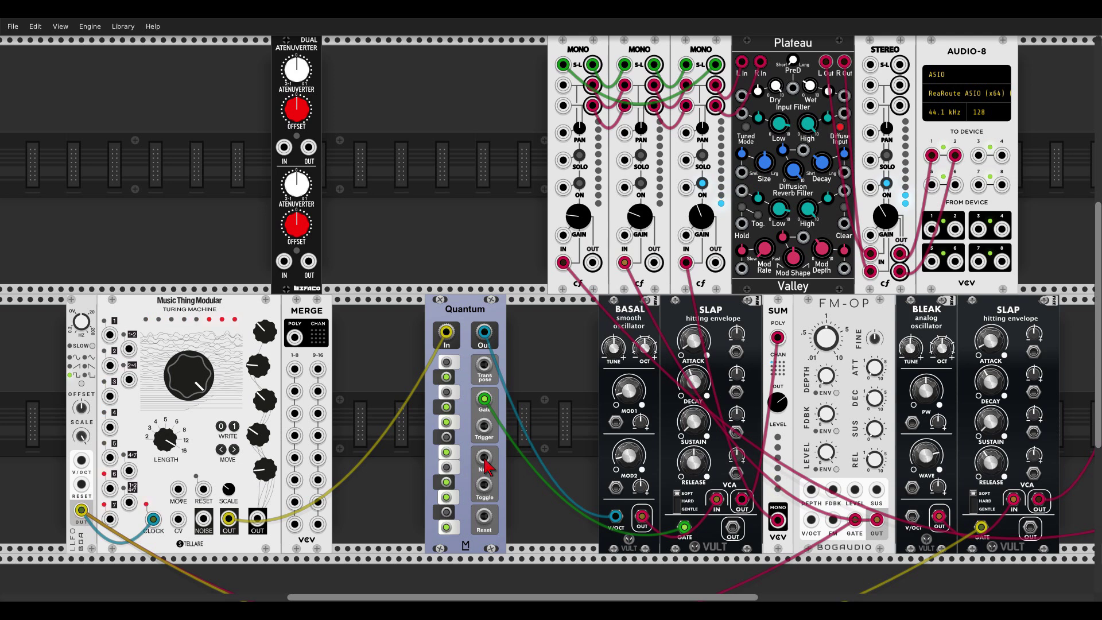
Step: Duplicate Quantum, feed the copy from the Turing Machine's second output, and patch its Out and Trigger to the original's Note and Toggle inputs
left_click_drag(469, 319, 520, 318)
key("ctrl+d")
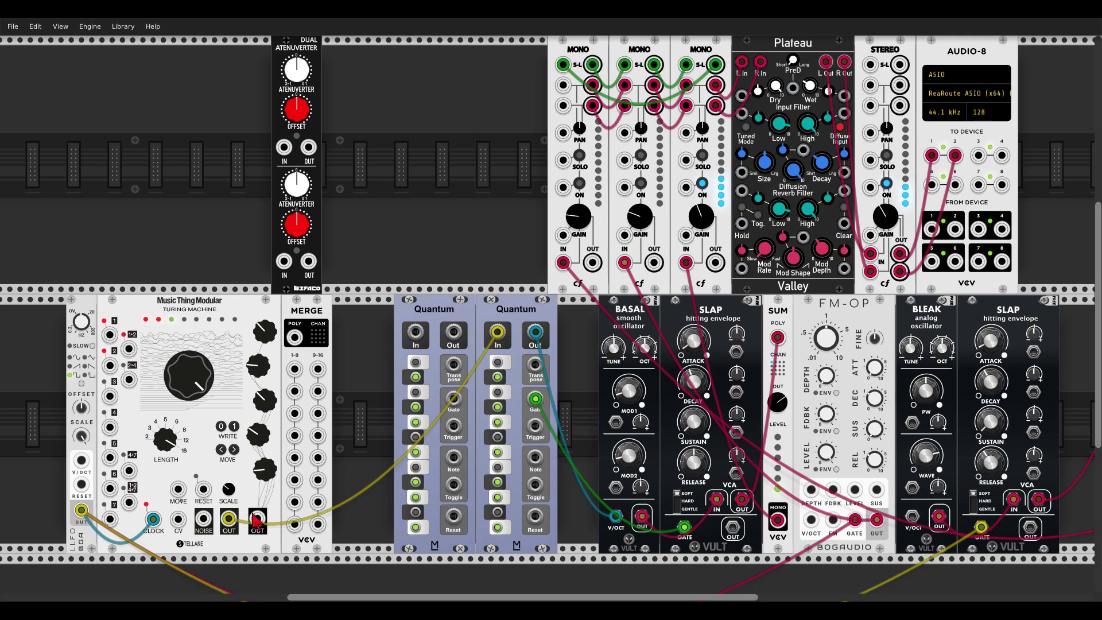
left_click_drag(258, 520, 534, 457)
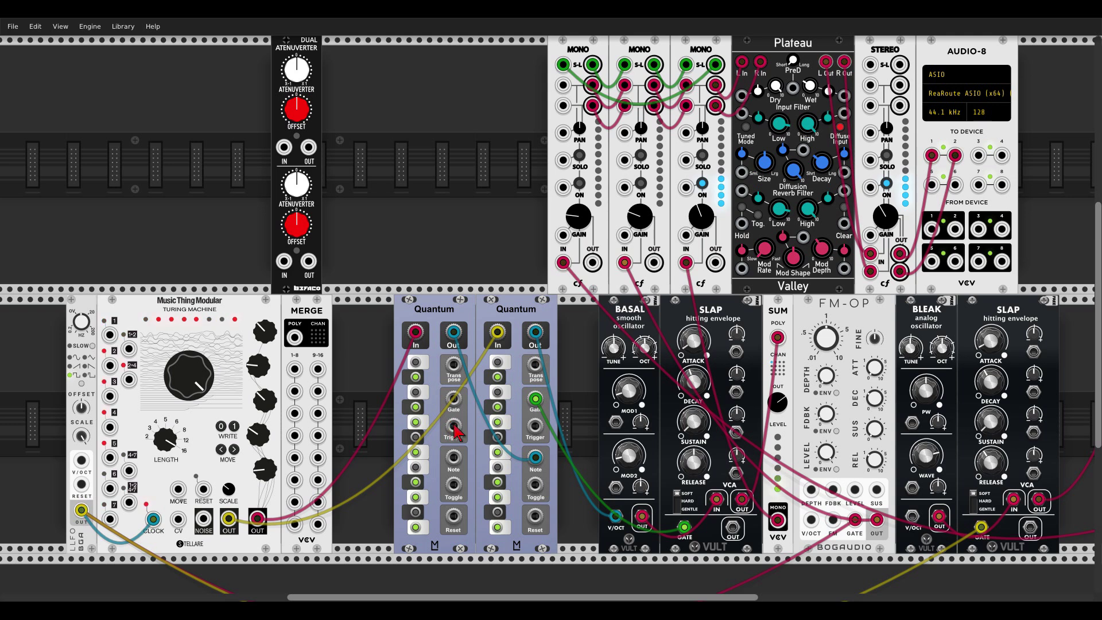
left_click_drag(453, 427, 535, 485)
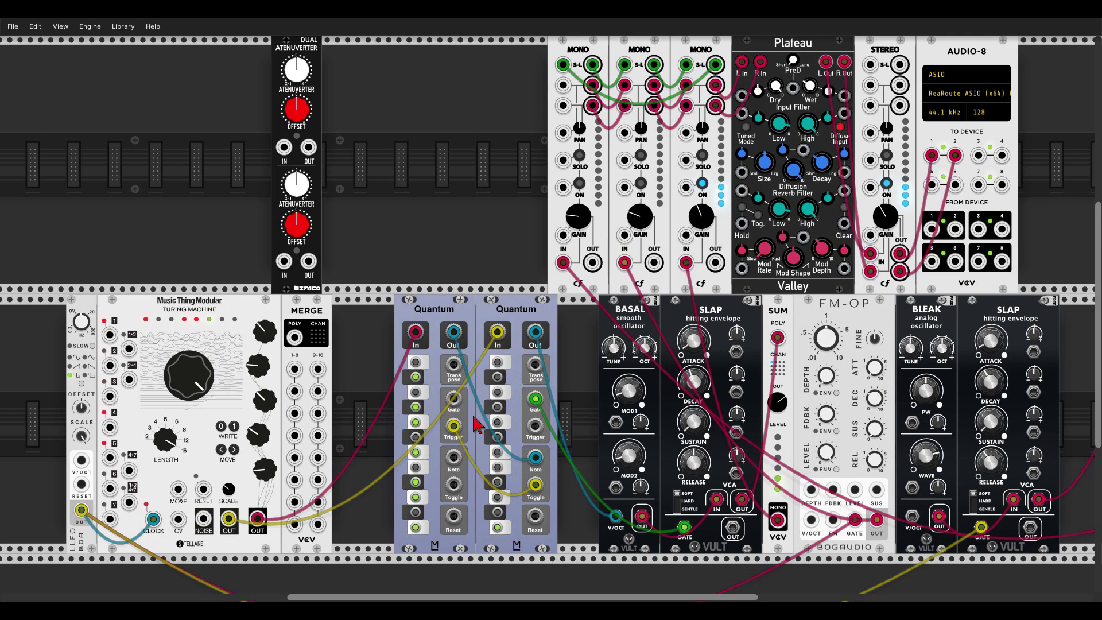
Step: Feed both Turing Machine outputs through MERGE's polyphonic output into the original Quantum and delete the duplicate Quantum
left_click_drag(498, 333, 257, 518)
mouse_move(295, 337)
left_mouse_down()
mouse_move(373, 359)
mouse_move(500, 339)
left_mouse_up()
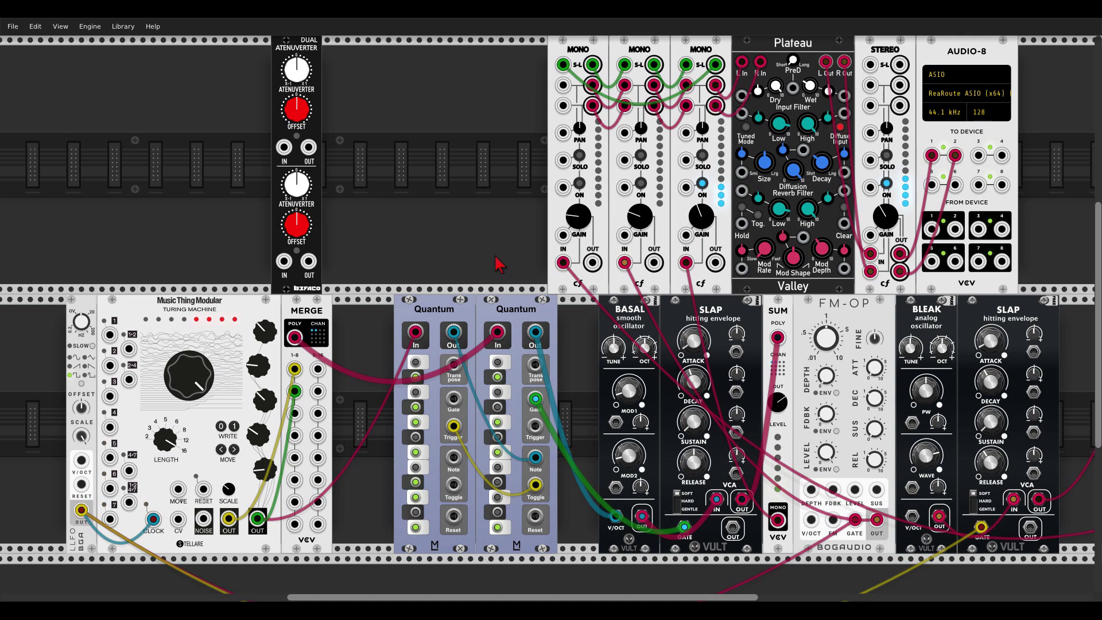
right_click(440, 311)
left_click(453, 410)
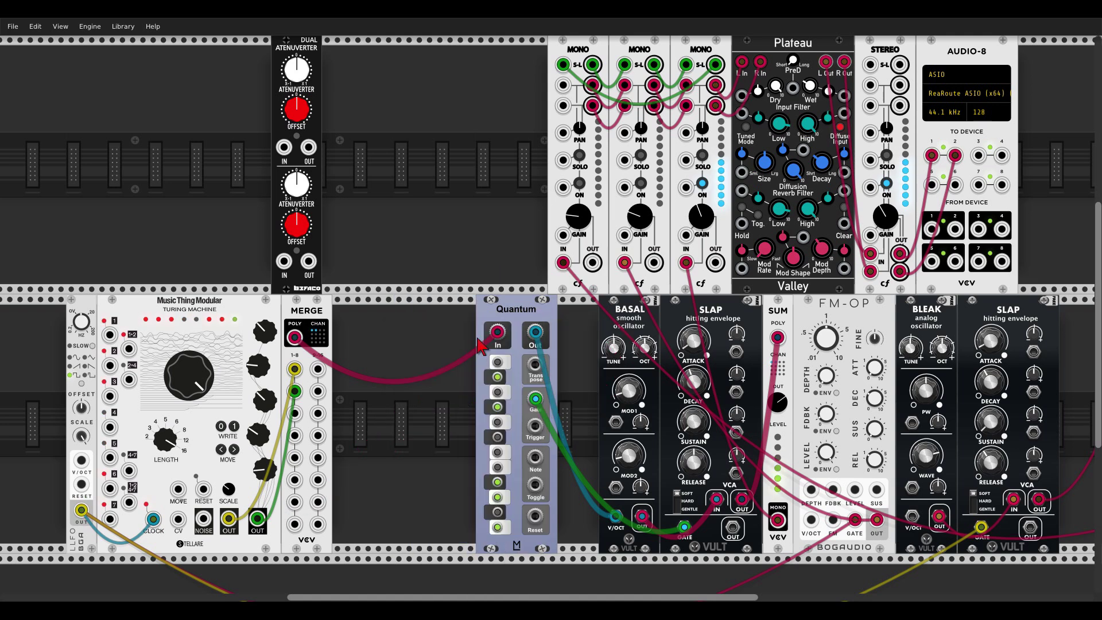
Step: Replace the remaining Quantum with a Quantum Multiverse next to MERGE and enable four of its notes
right_click(498, 313)
left_click(509, 409)
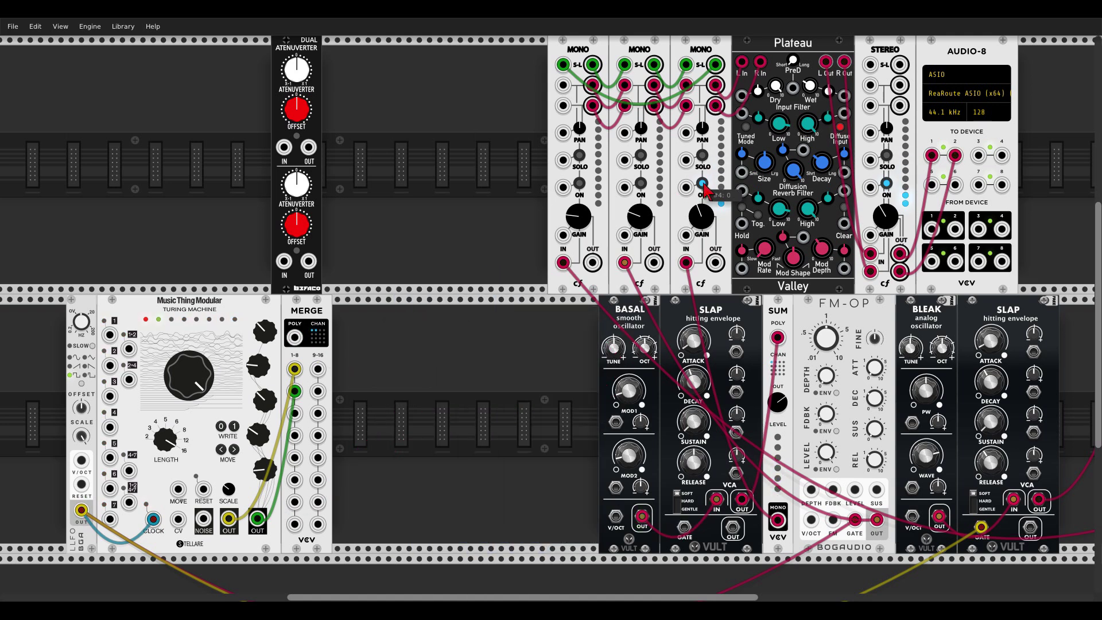
right_click(497, 394)
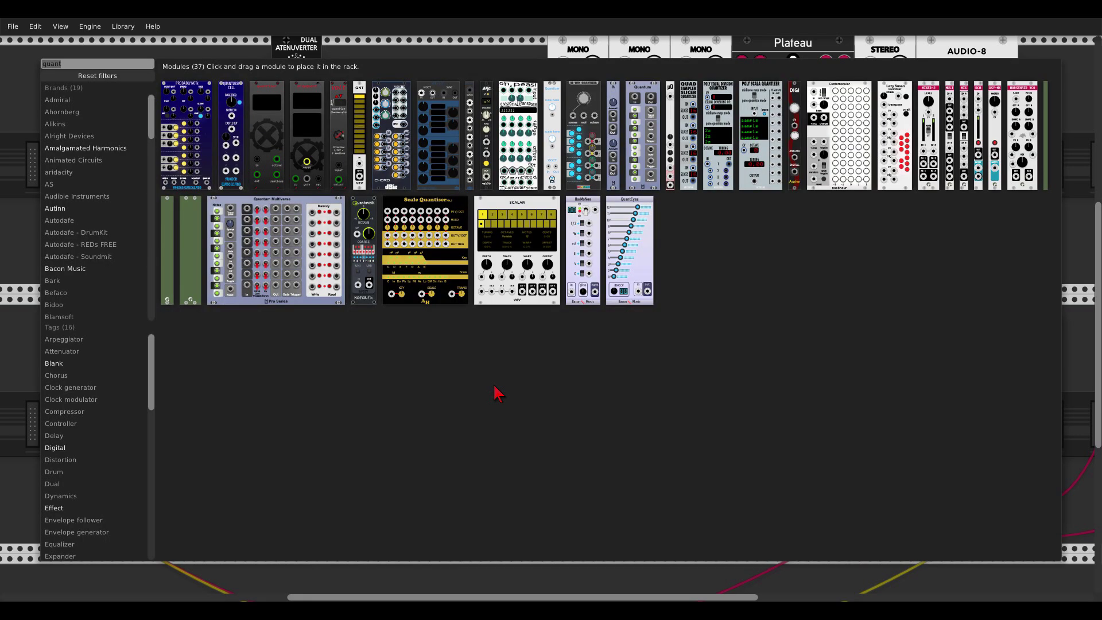
type("u")
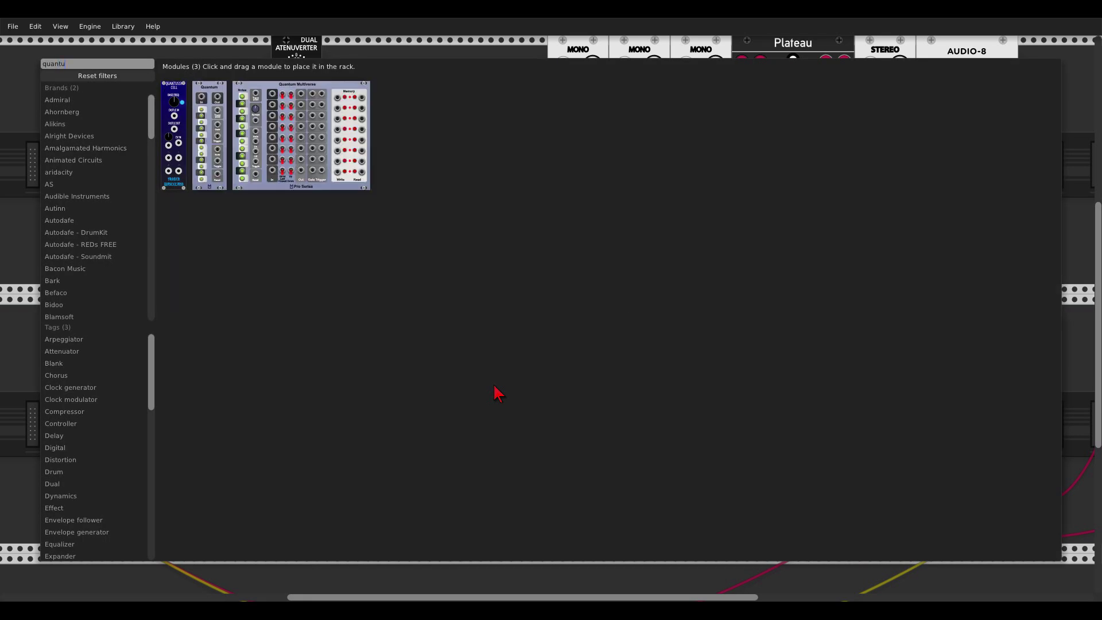
left_click(362, 182)
left_click_drag(617, 322, 539, 410)
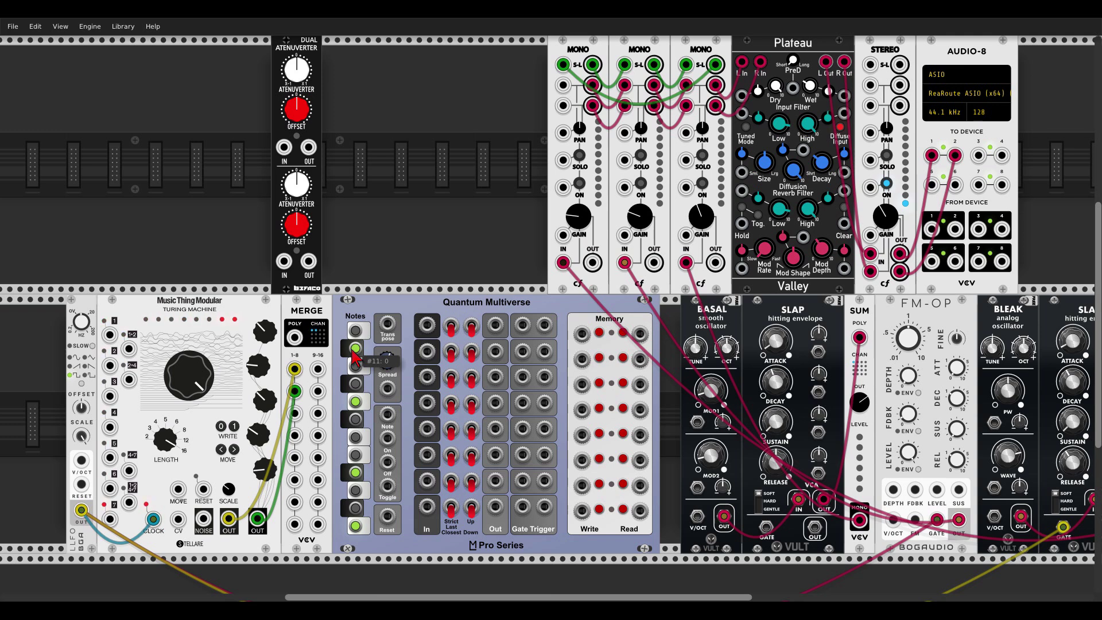
Step: Patch the Turing Machine's first output through Quantum Multiverse's first row, with Out to BASAL's V/OCT and Gate to its SLAP envelope
left_click_drag(295, 391, 270, 436)
left_click_drag(295, 369, 427, 326)
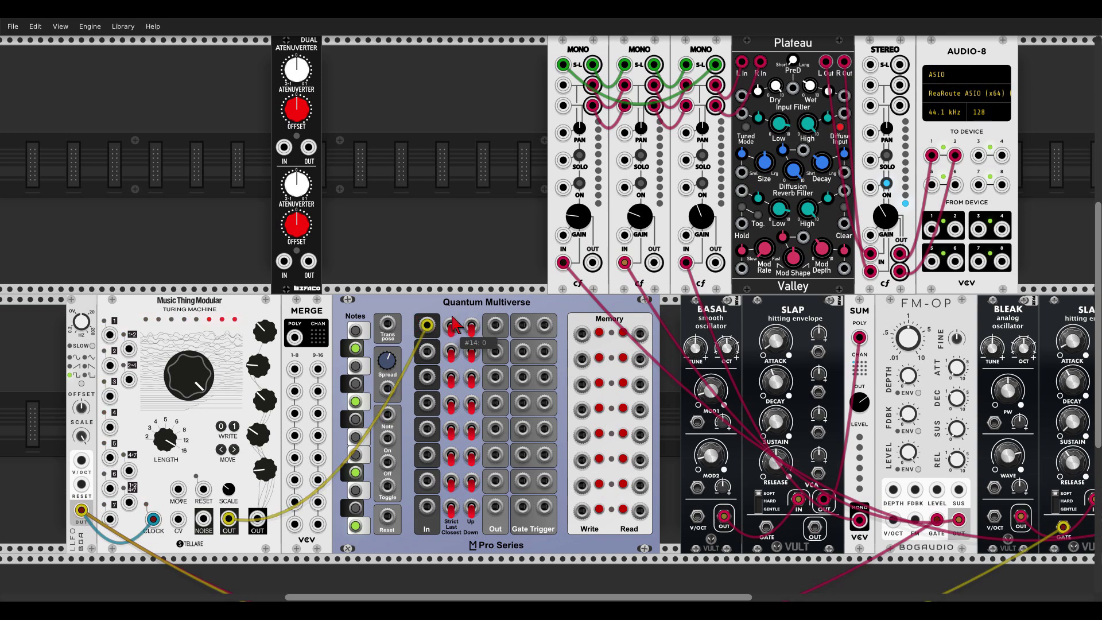
left_click_drag(496, 325, 698, 516)
left_click_drag(522, 325, 786, 536)
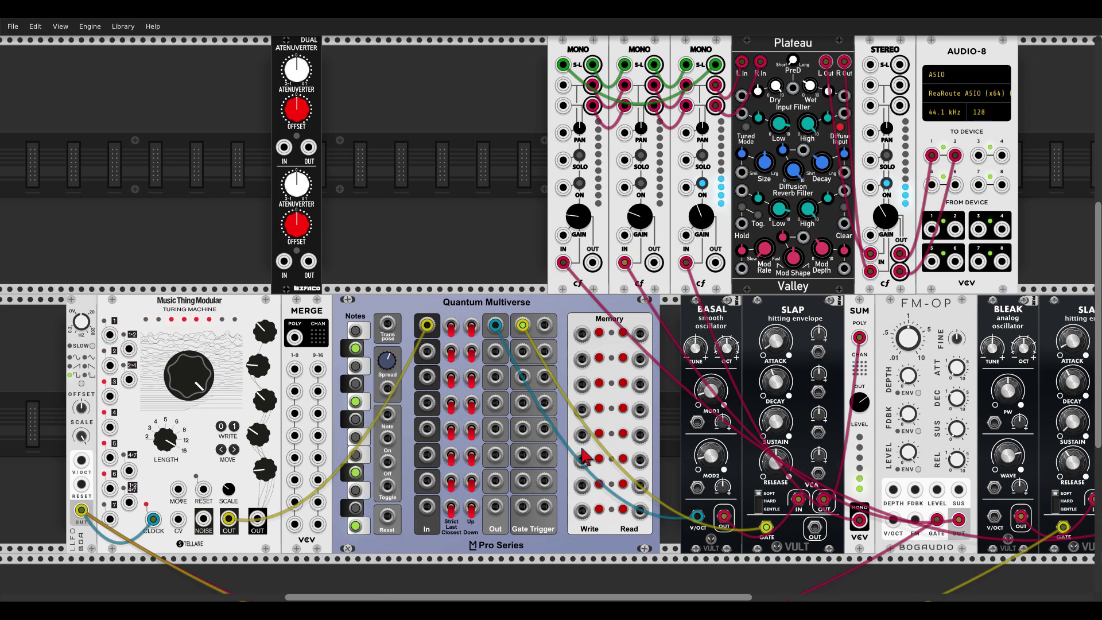
Step: Store the current notes in Quantum Multiverse's first memory slot and toggle six notes to form a different selection
left_click(599, 342)
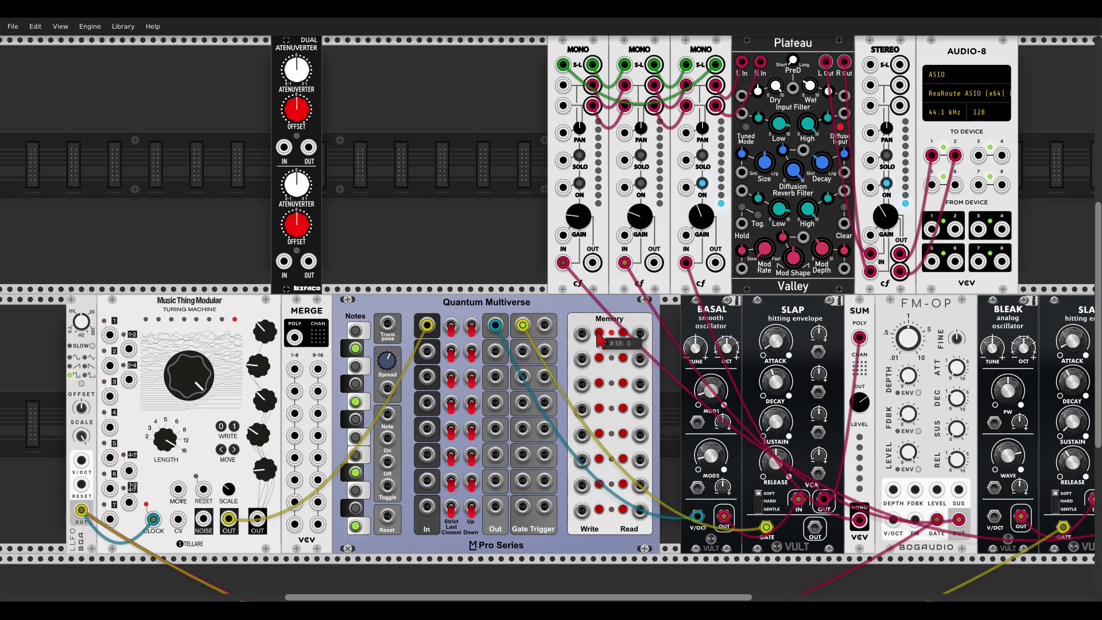
left_click(356, 526)
left_click(356, 490)
left_click(356, 473)
left_click(356, 437)
left_click(356, 401)
left_click(356, 366)
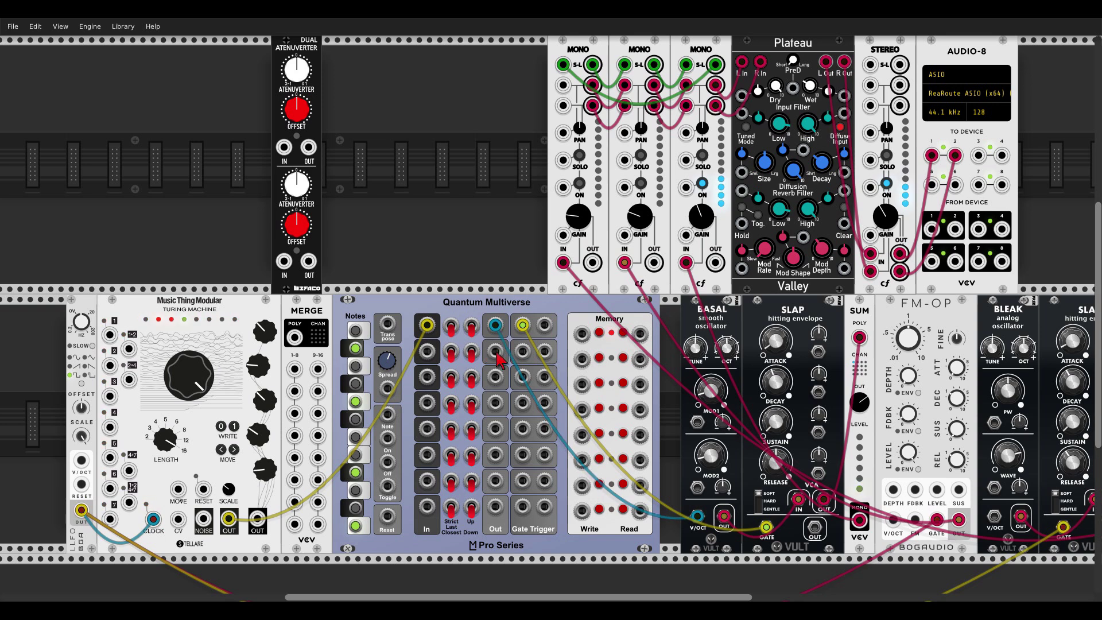
Step: Patch Quantum Multiverse's second-row Out and Gate to FM-OP's V/OCT and GATE, and switch on the second MONO channel
left_click_drag(496, 353, 523, 351)
left_click(643, 186)
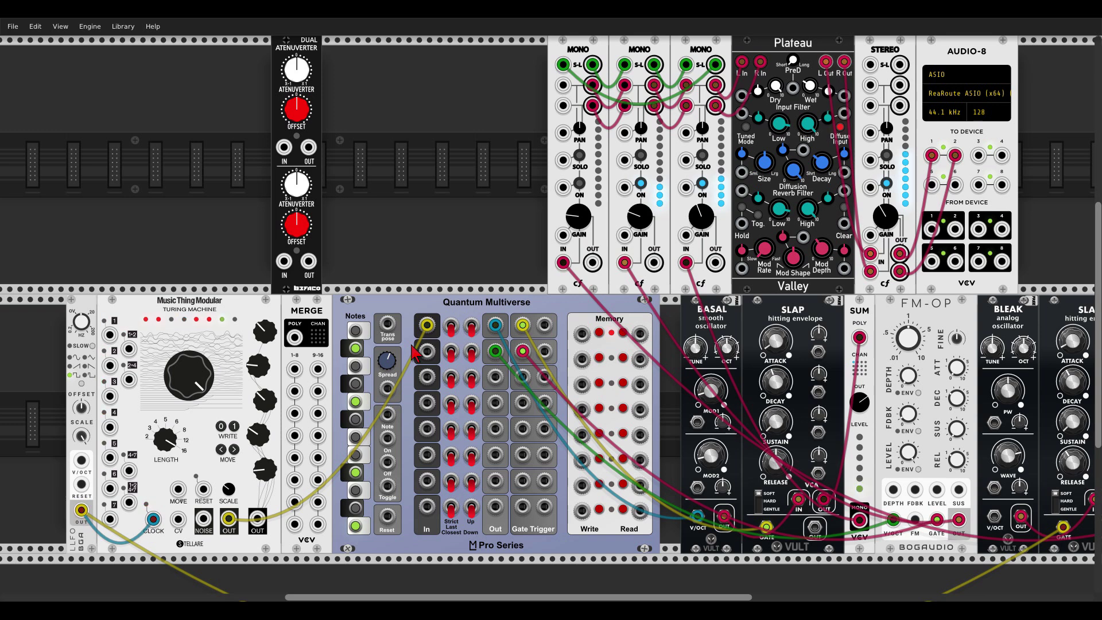
Step: Vary Quantum Multiverse's Spread knob to hear its effect on the two voices
mouse_move(388, 368)
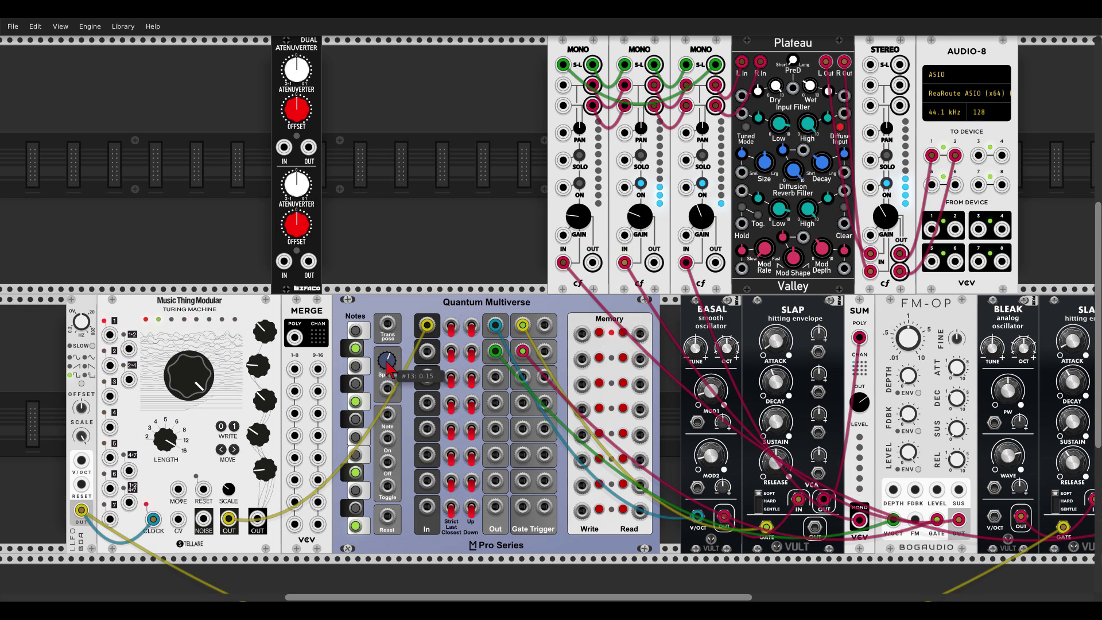
left_click_drag(388, 367, 390, 369)
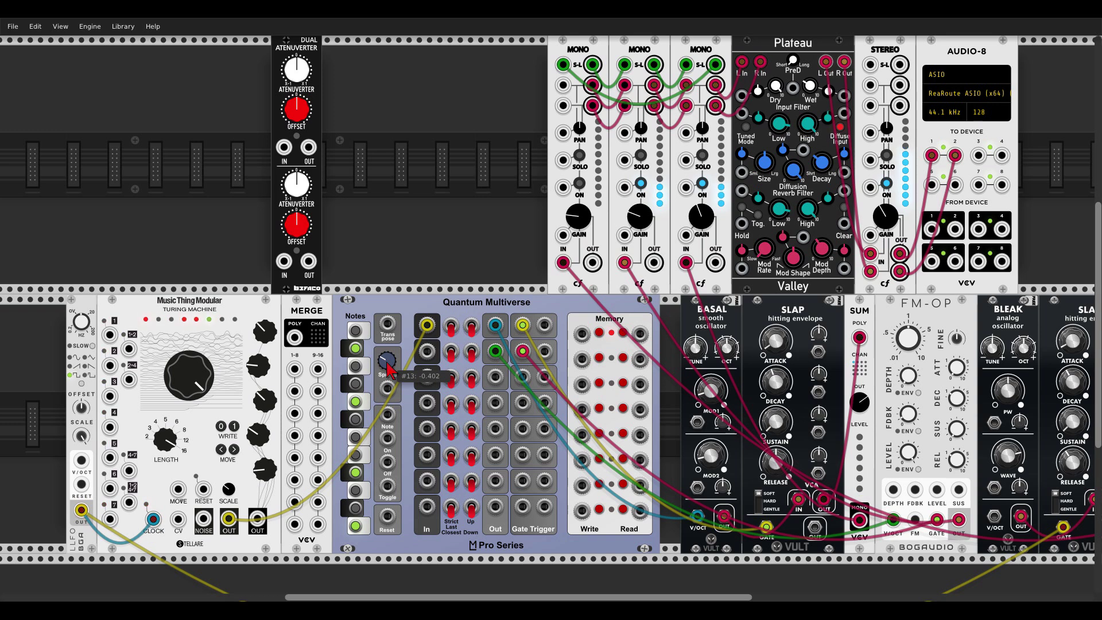
left_click_drag(389, 369, 389, 362)
left_click_drag(389, 361, 389, 370)
Step: Switch off the second and third MONO channels and delete Quantum Multiverse
left_click(641, 183)
left_click(700, 183)
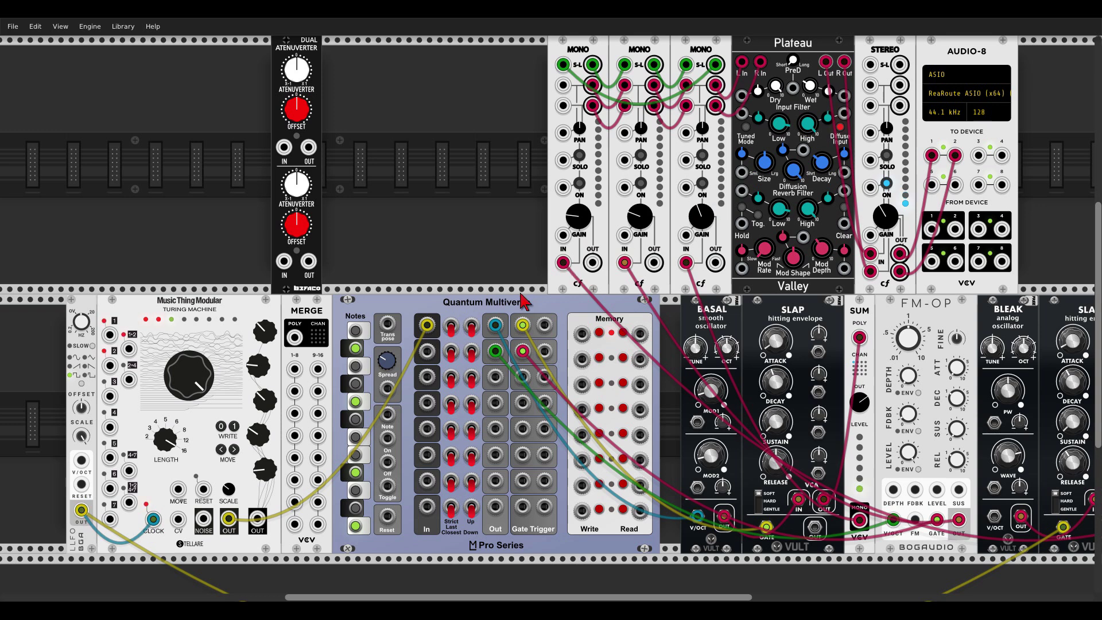
right_click(486, 310)
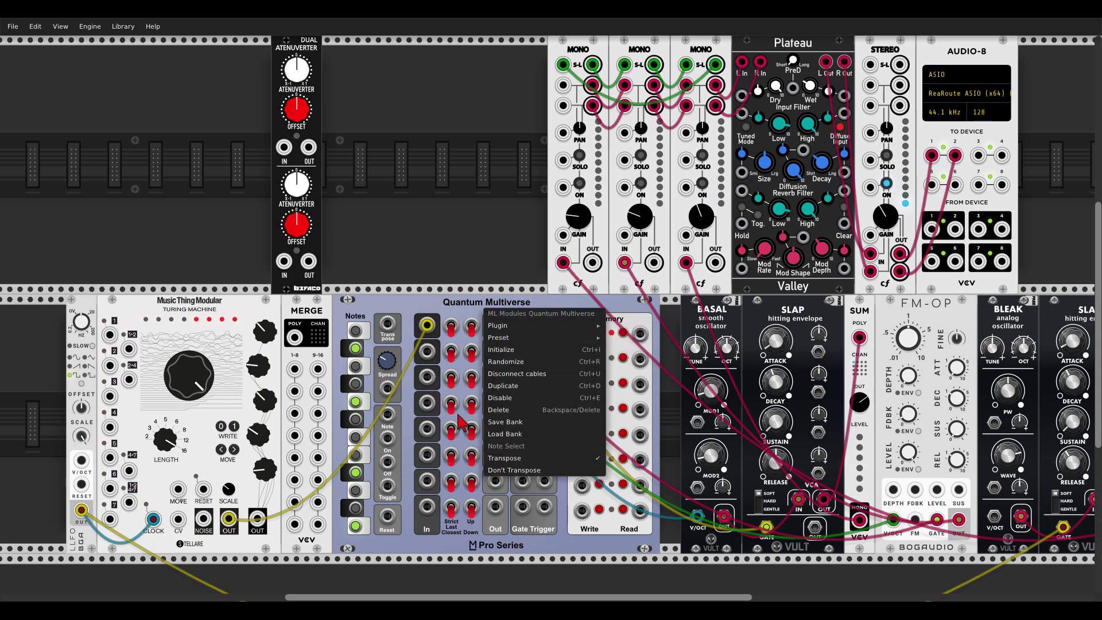
left_click(494, 411)
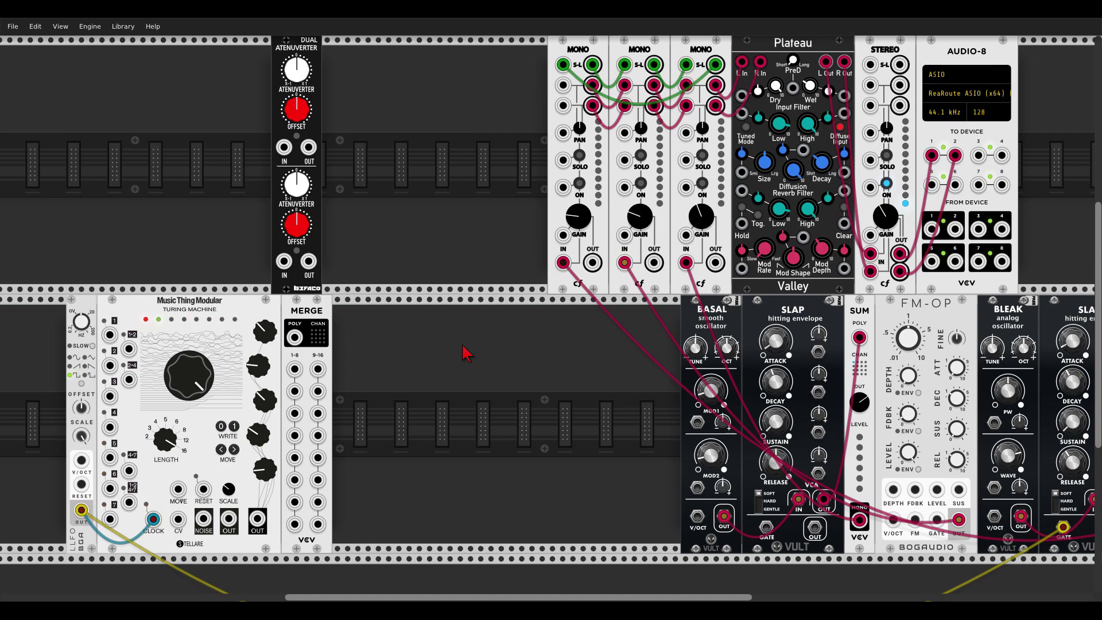
Step: Find the RE-WIN QUANTIZER by searching for "rew" and place it in the gap between MERGE and BASAL
right_click(458, 376)
type("rew")
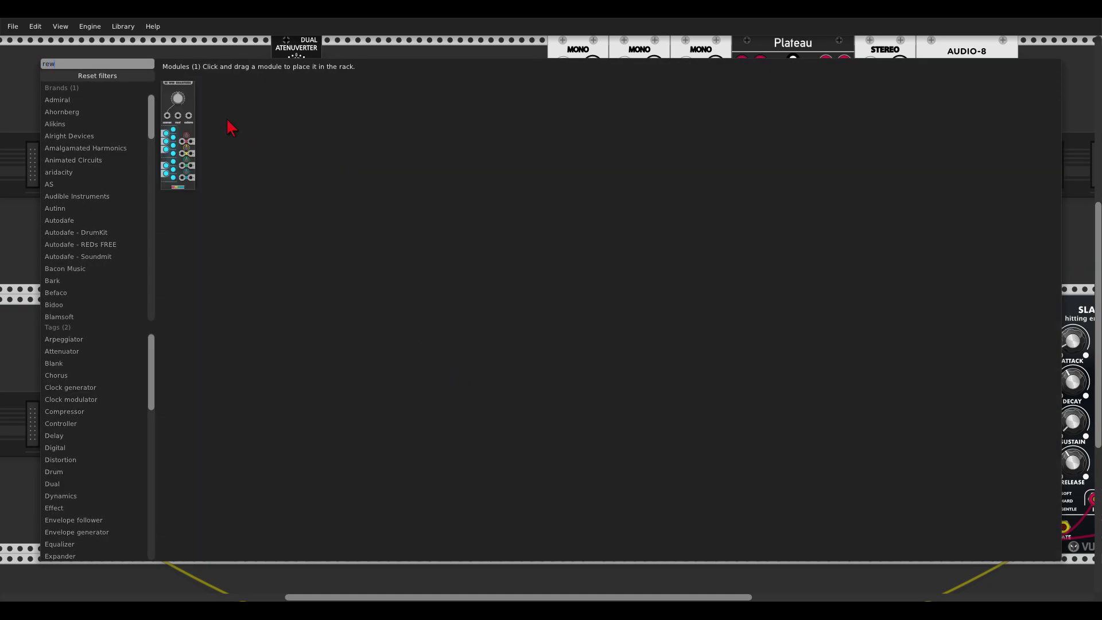
left_click_drag(177, 98, 457, 338)
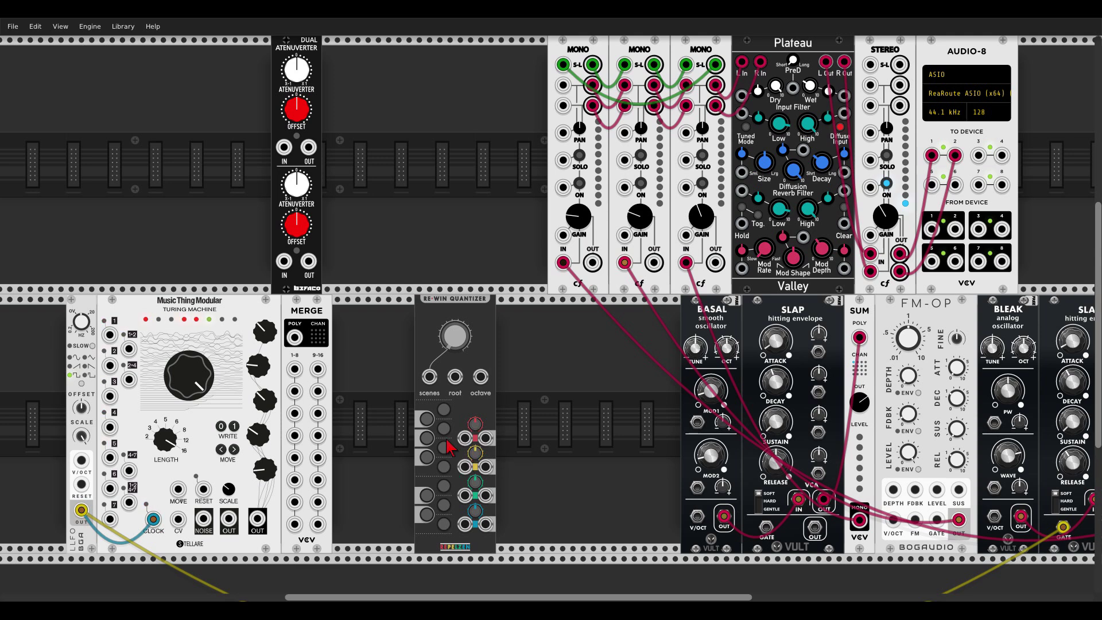
Step: Patch Turing Machine's scale Out through RE-WIN's first row to BASAL's V/OCT, and the LLFO Out to the first SLAP's GATE
left_click_drag(228, 519, 697, 515)
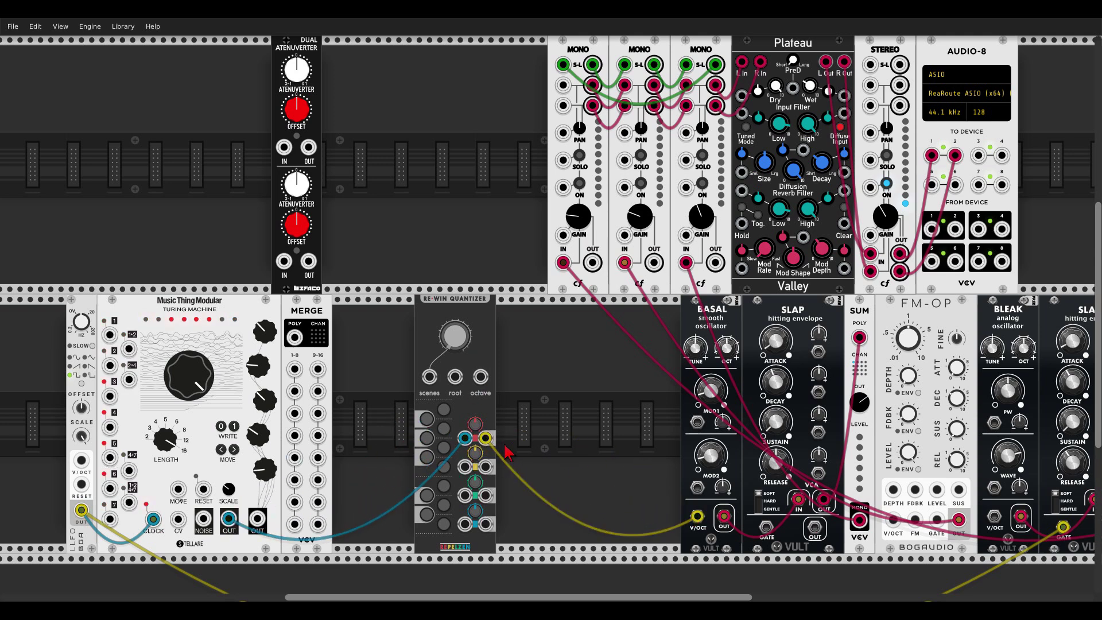
left_click_drag(768, 532, 81, 510)
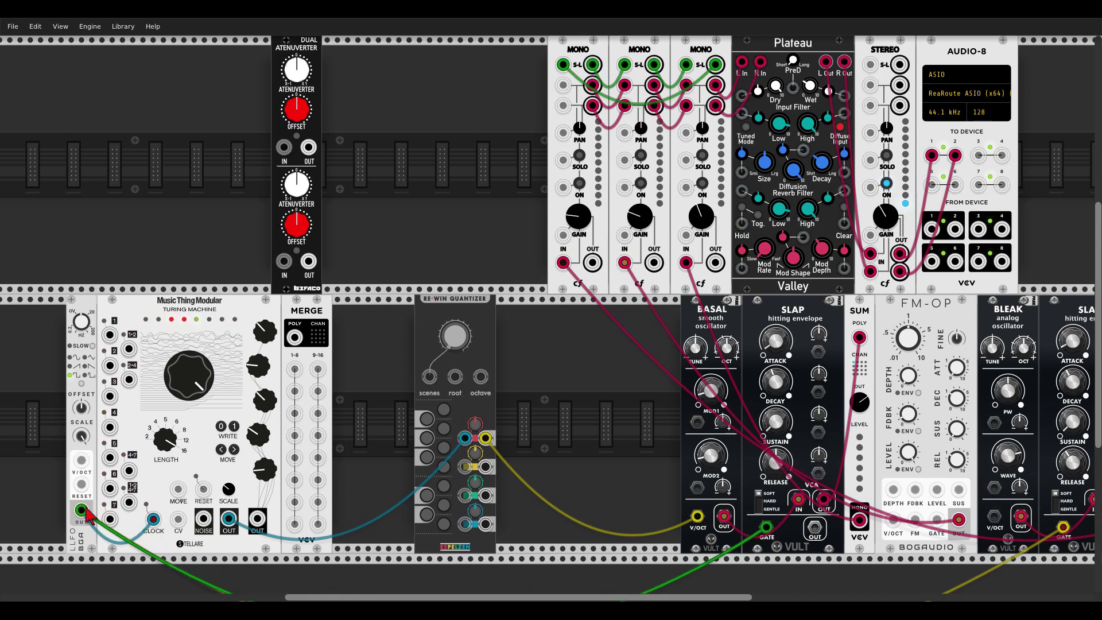
Step: Switch on the third MONO channel and enable four notes on RE-WIN's note keys
left_click(703, 185)
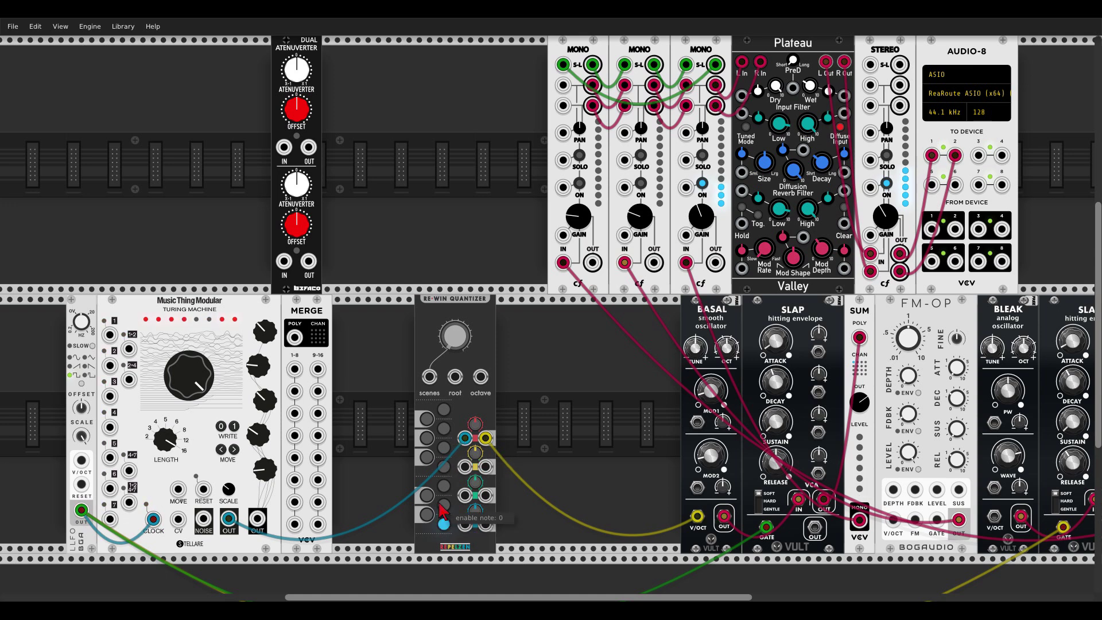
left_click(443, 453)
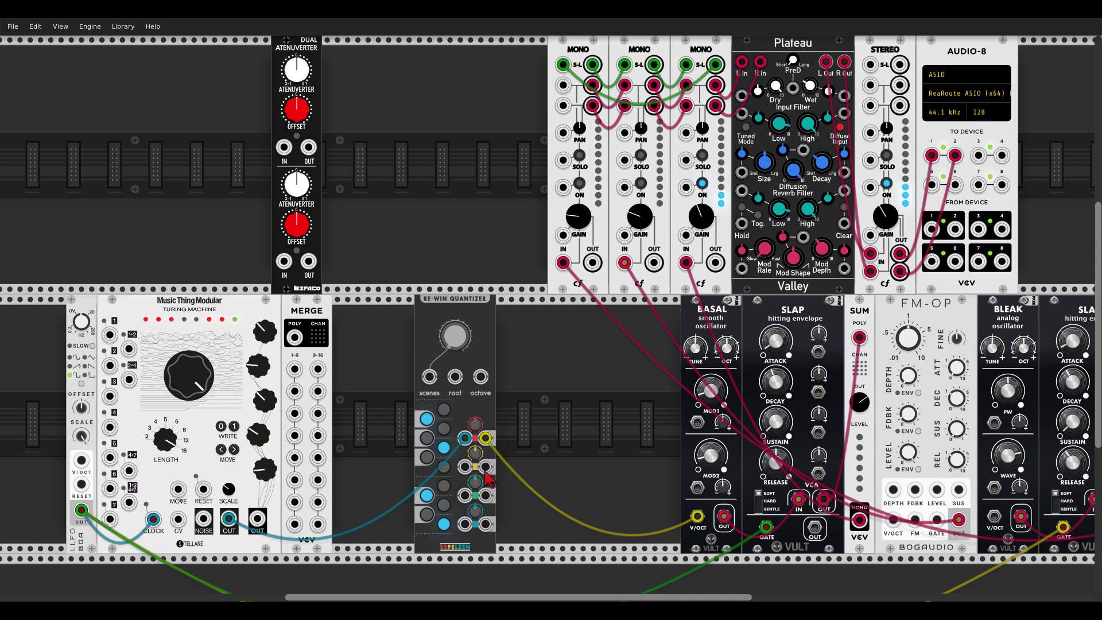
Step: Patch RE-WIN's second- and third-row outputs to the V/OCT inputs of FM-OP and BLEAK, and move the voice modules closer to RE-WIN
left_click_drag(486, 466, 899, 521)
left_click_drag(995, 515, 487, 497)
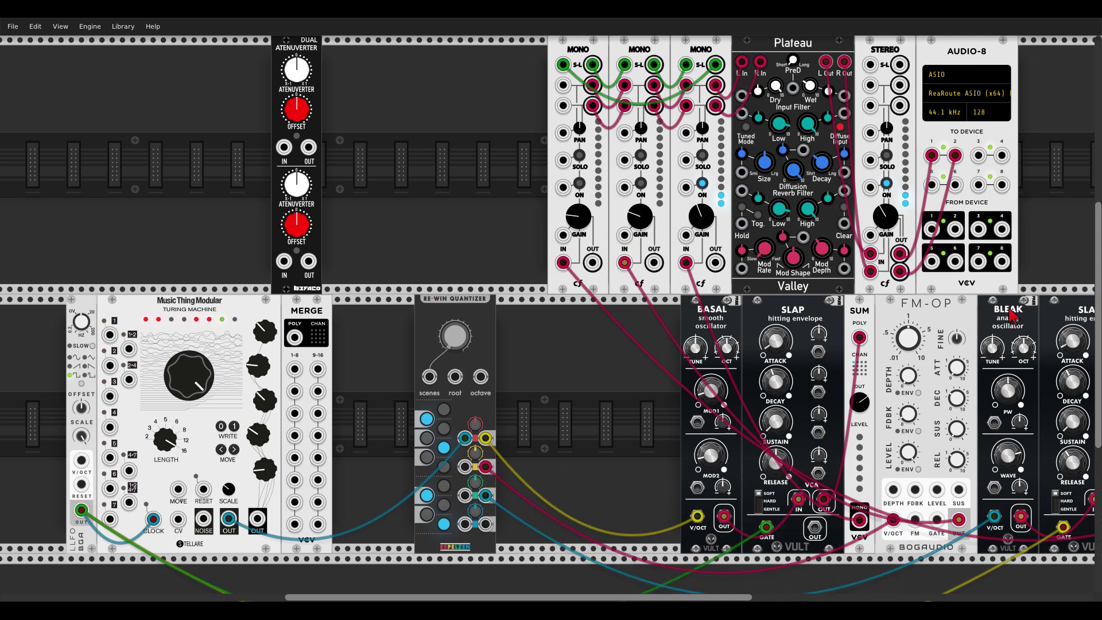
left_click_drag(1044, 318, 931, 322)
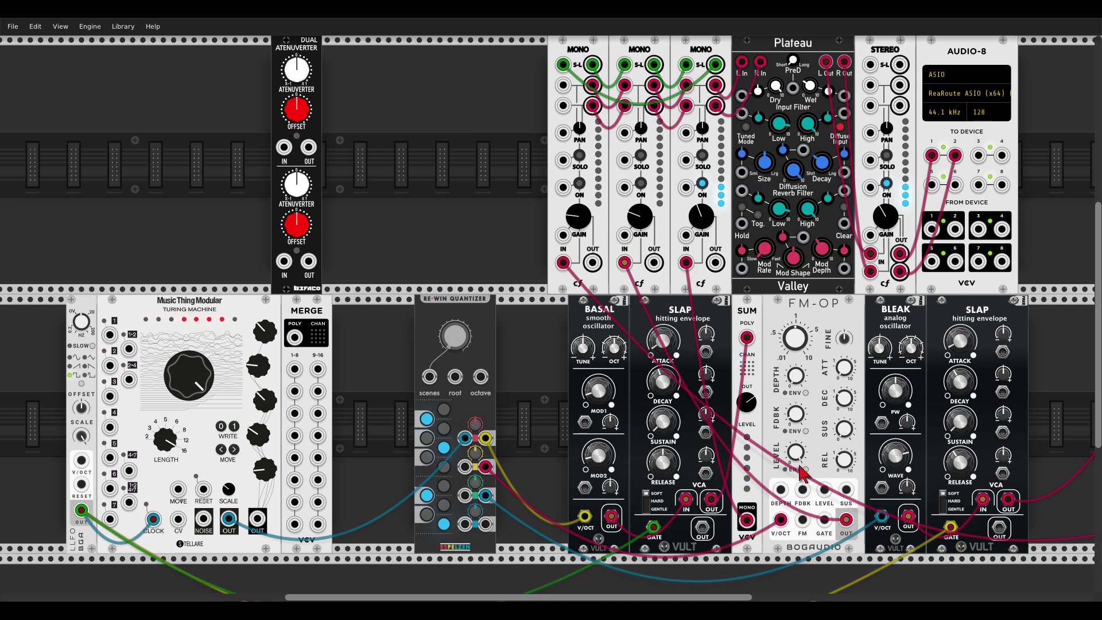
Step: Patch the LLFO Out to FM-OP's GATE and switch on the second and first MONO channels
left_click_drag(825, 523, 82, 509)
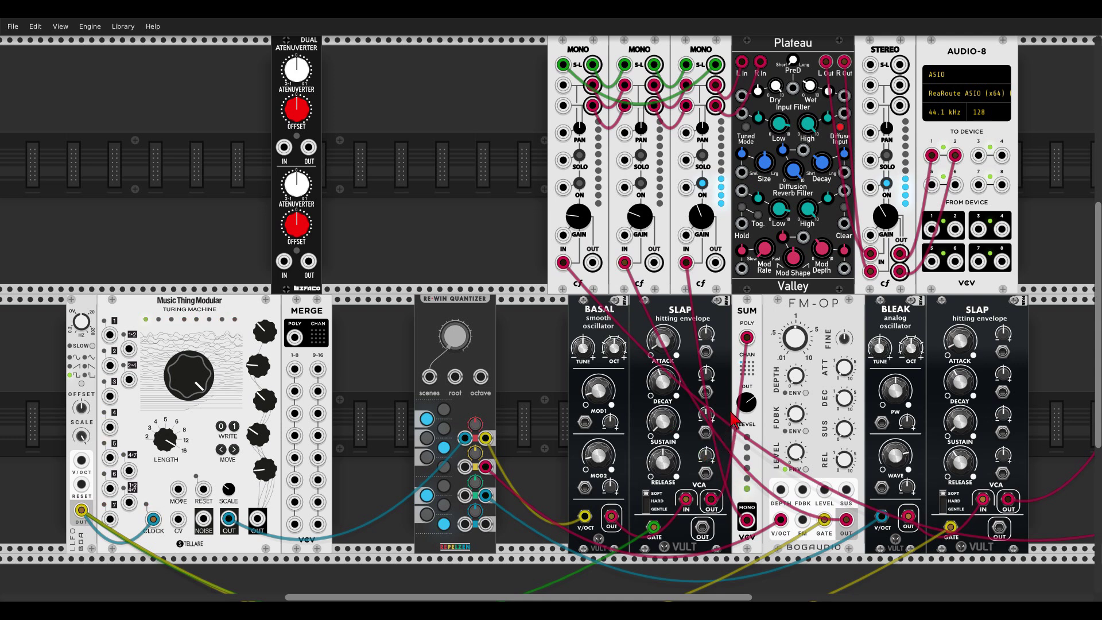
left_click(640, 183)
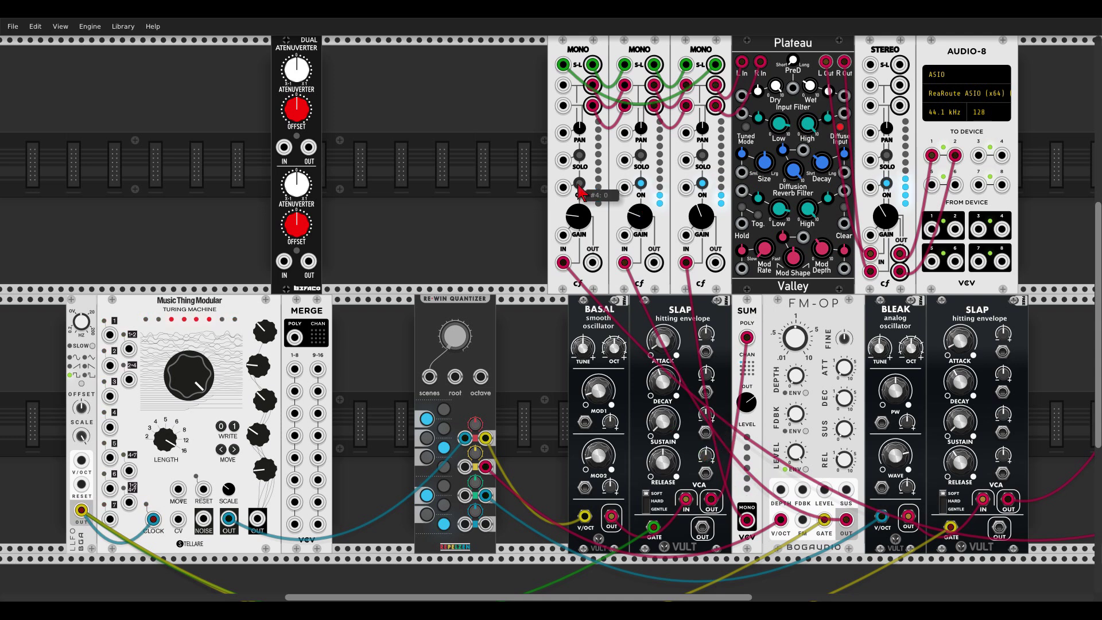
left_click(580, 183)
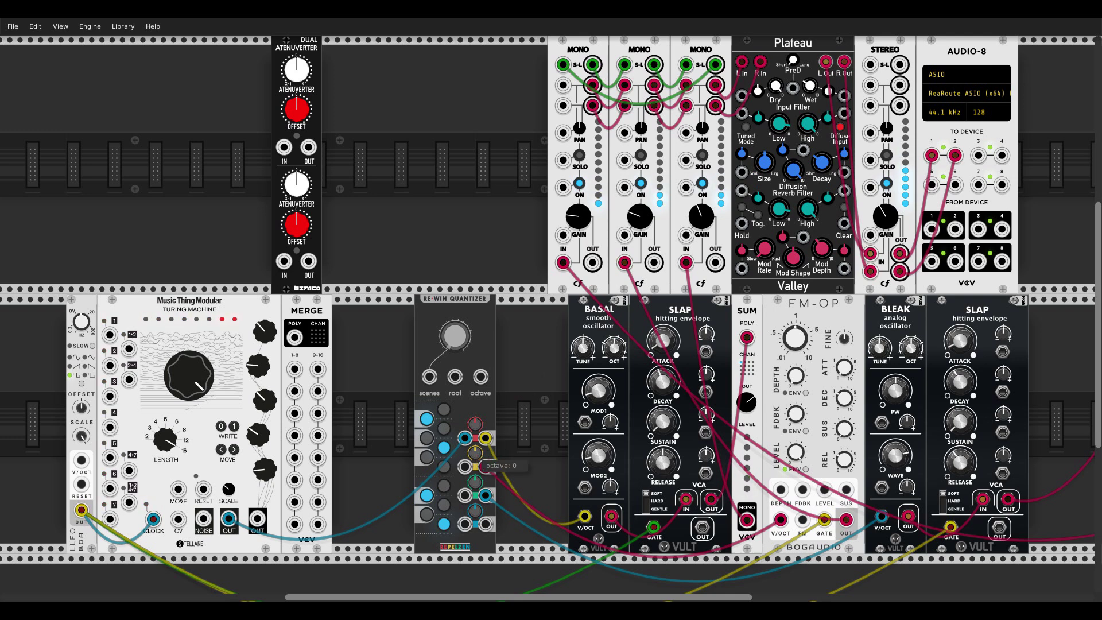
Step: Patch the Dual Atenuverter's second OUT to RE-WIN's root input, vary the channel 2 offset, reset it and unplug the cable
left_click_drag(486, 466, 686, 499)
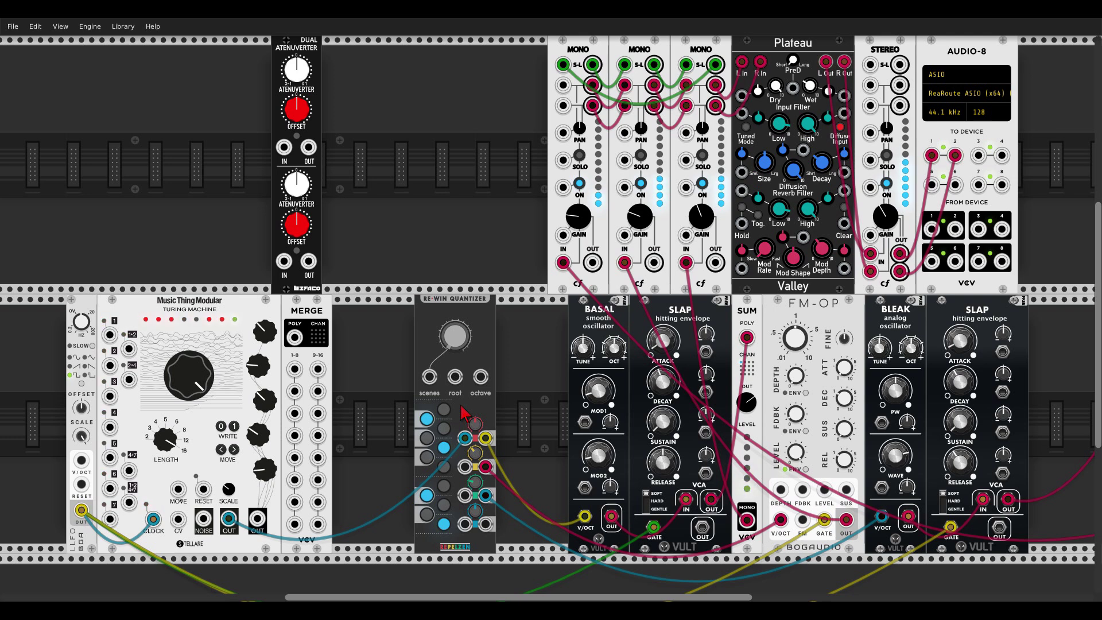
left_click_drag(456, 377, 309, 233)
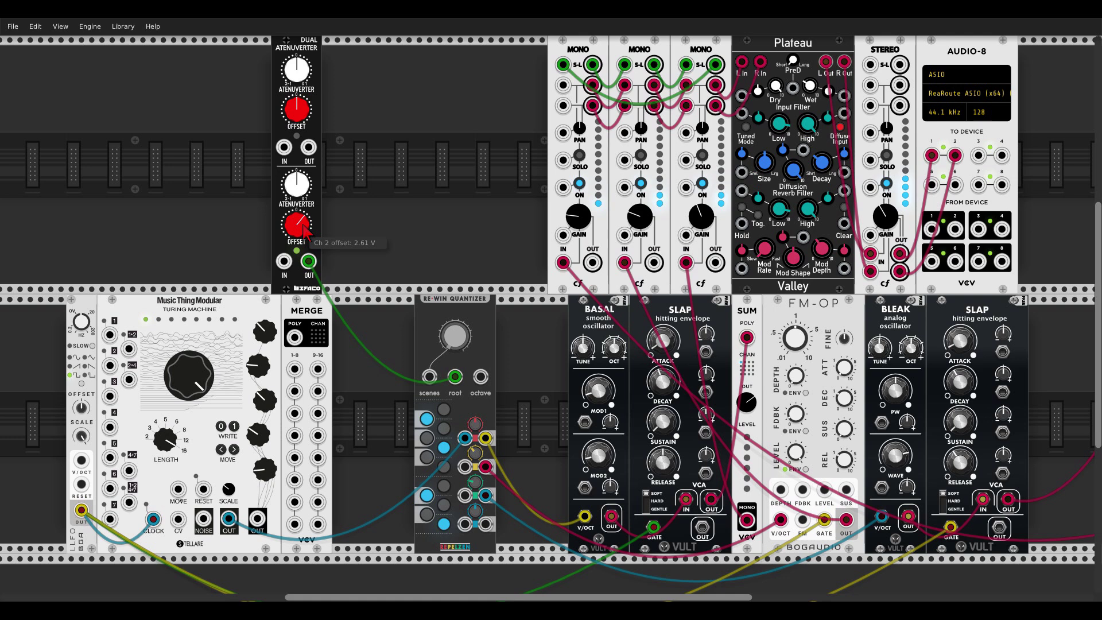
left_click_drag(305, 231, 305, 241)
double_click(304, 230)
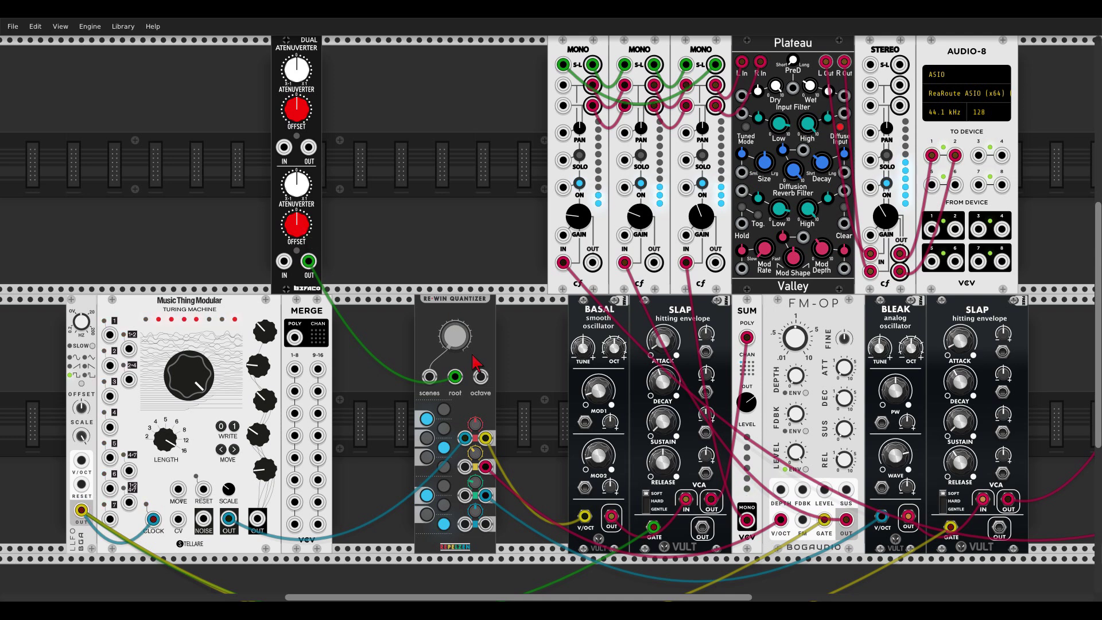
left_click_drag(457, 378, 461, 362)
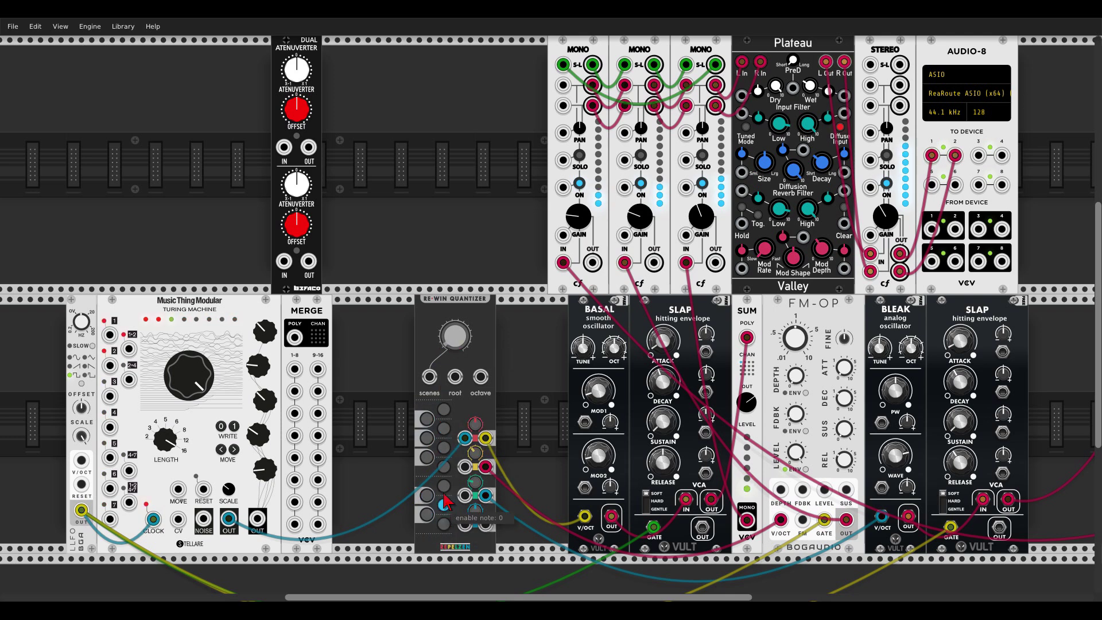
Step: Enable a different set of notes in RE-WIN's scene 2, and patch the Dual Atenuverter's second OUT to scenes to switch scenes with its offset
left_click(427, 419)
left_click(444, 428)
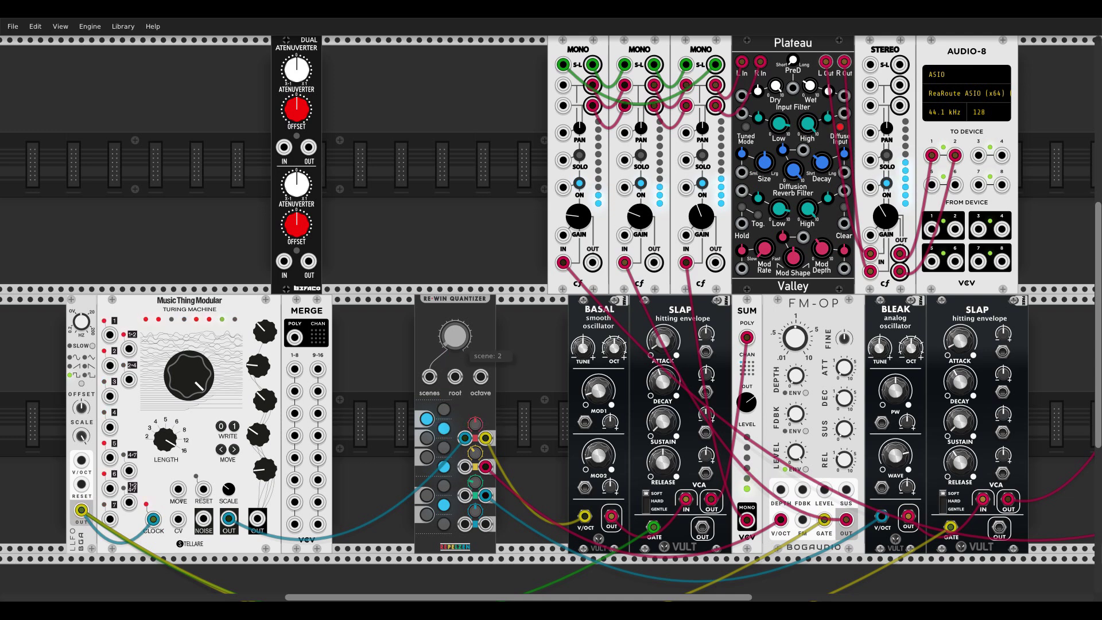
left_click_drag(428, 376, 308, 261)
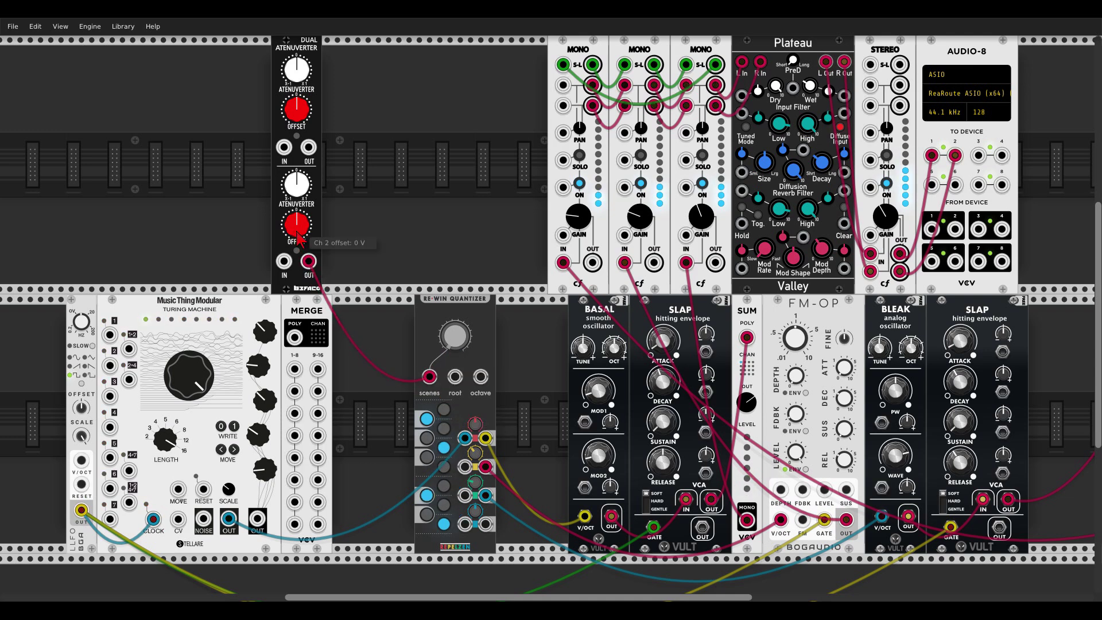
left_click_drag(296, 224, 297, 244)
double_click(299, 238)
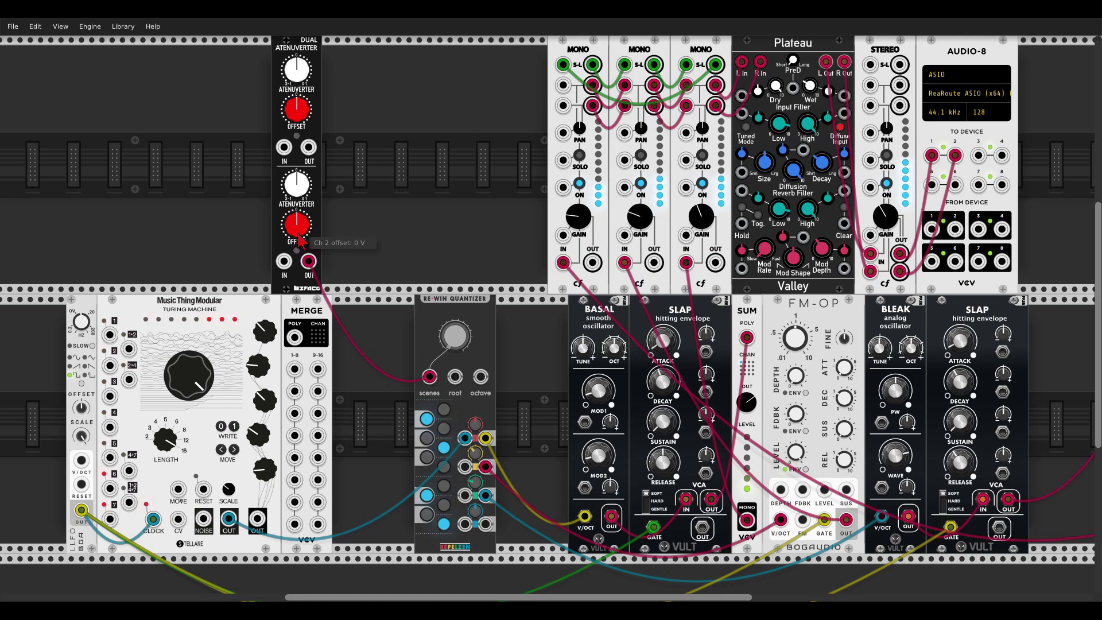
Step: Review RE-WIN's module options for quantization mode and for loading and saving scales
right_click(468, 311)
mouse_move(524, 431)
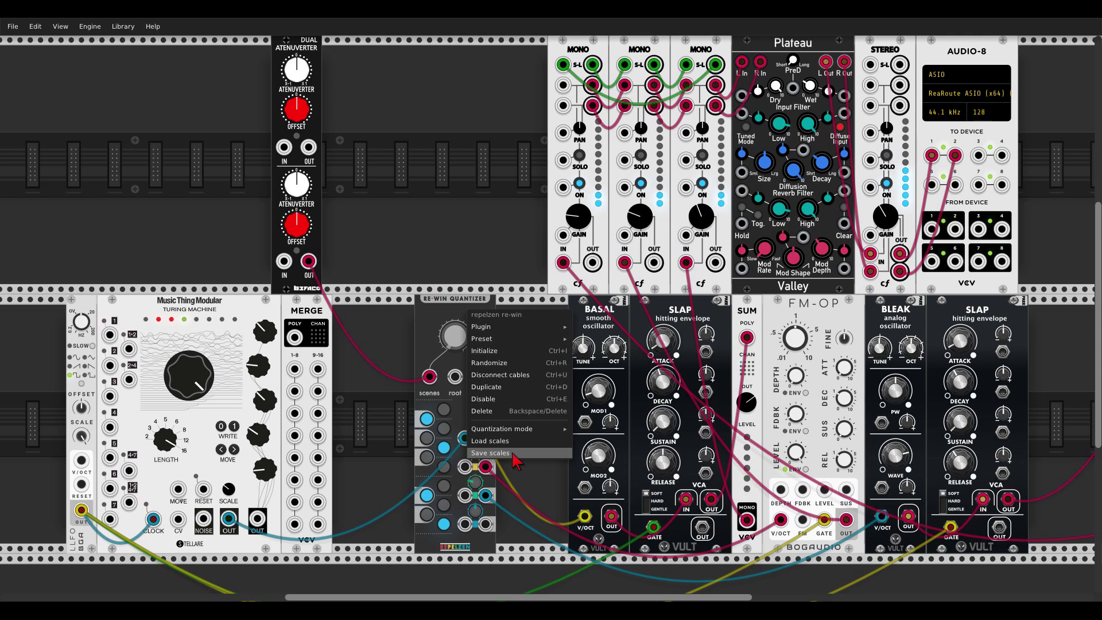
left_click(479, 253)
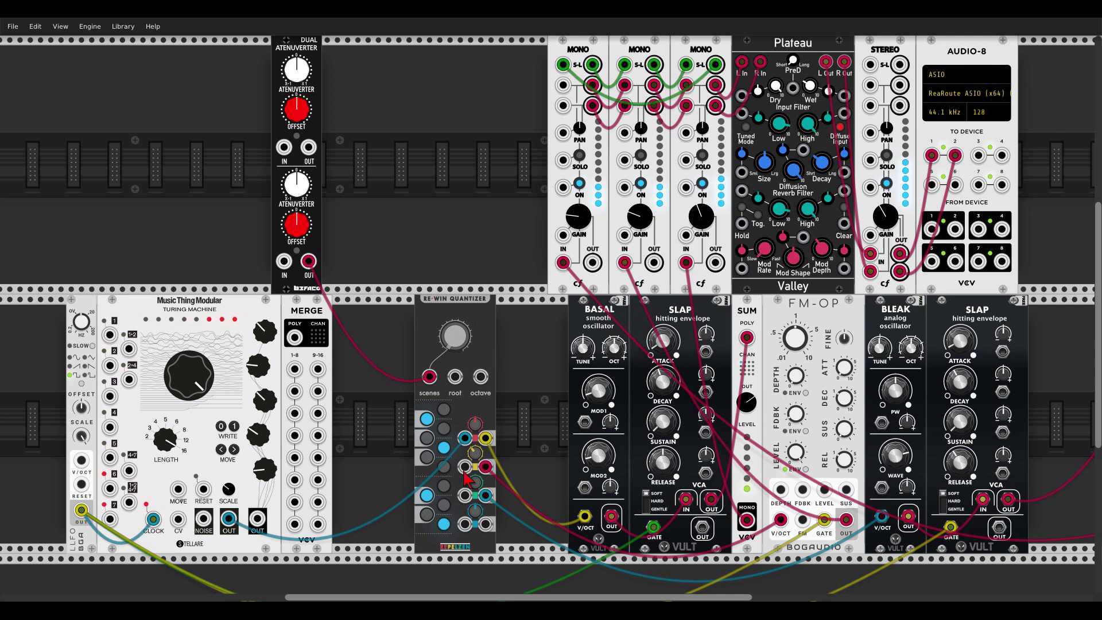
Step: Find the RE-TRIG module by searching for "ret" and place it directly beside RE-WIN
right_click(528, 416)
type("ret")
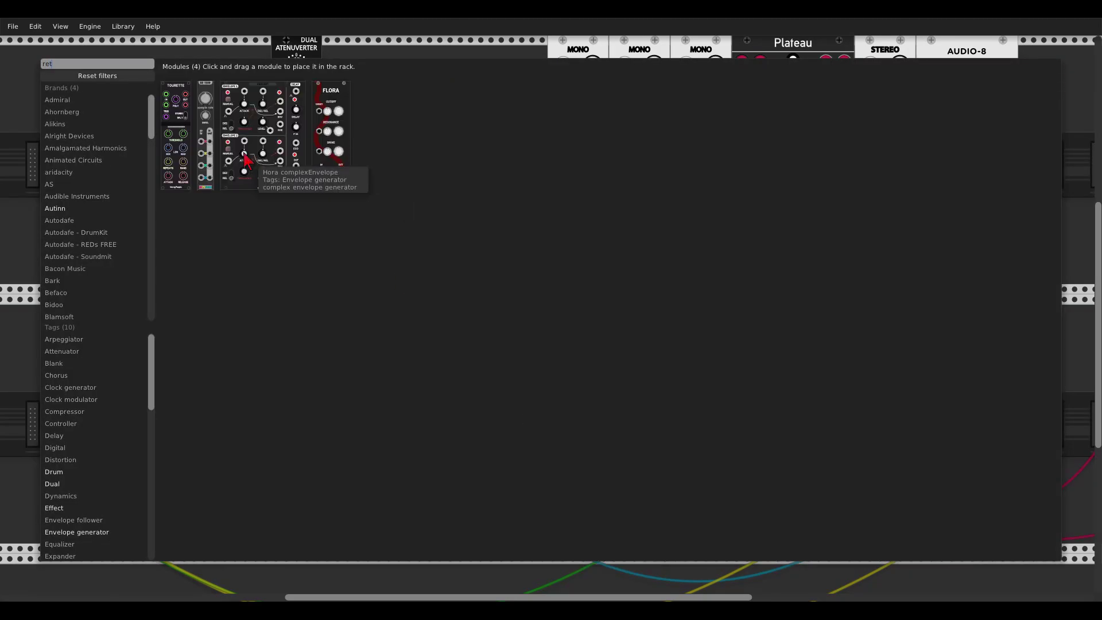
left_click_drag(205, 138, 508, 367)
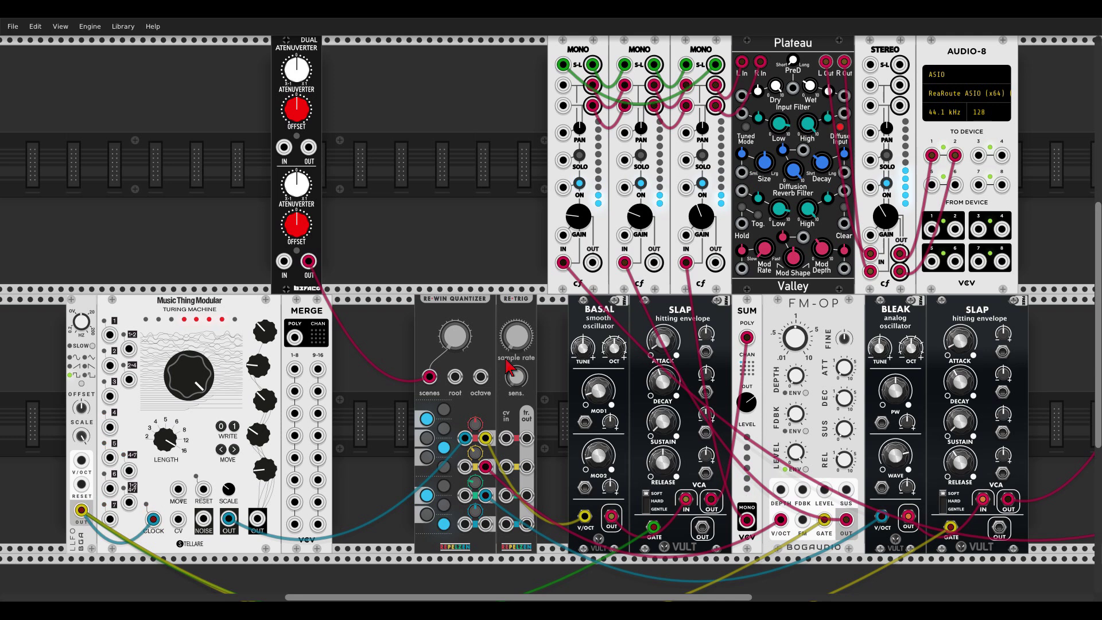
Step: Patch RE-WIN's first three outputs into RE-TRIG's cv inputs, and RE-TRIG's trigger outputs to the gates of both SLAPs and FM-OP
left_click_drag(506, 438, 488, 497)
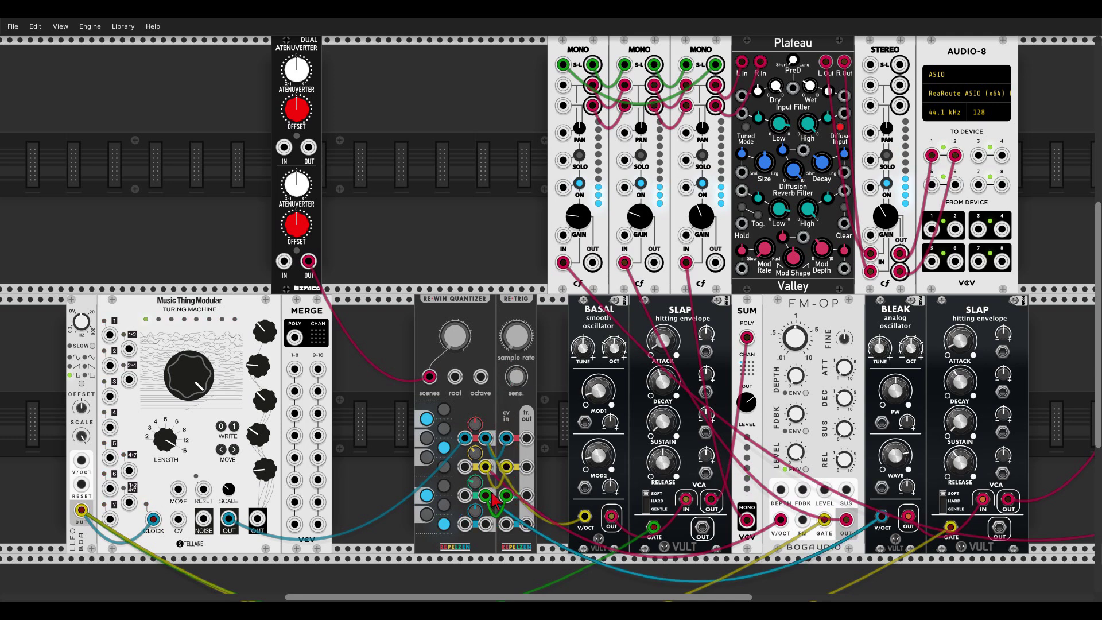
left_click_drag(654, 526, 527, 438)
left_click_drag(825, 520, 527, 467)
left_click_drag(950, 526, 526, 496)
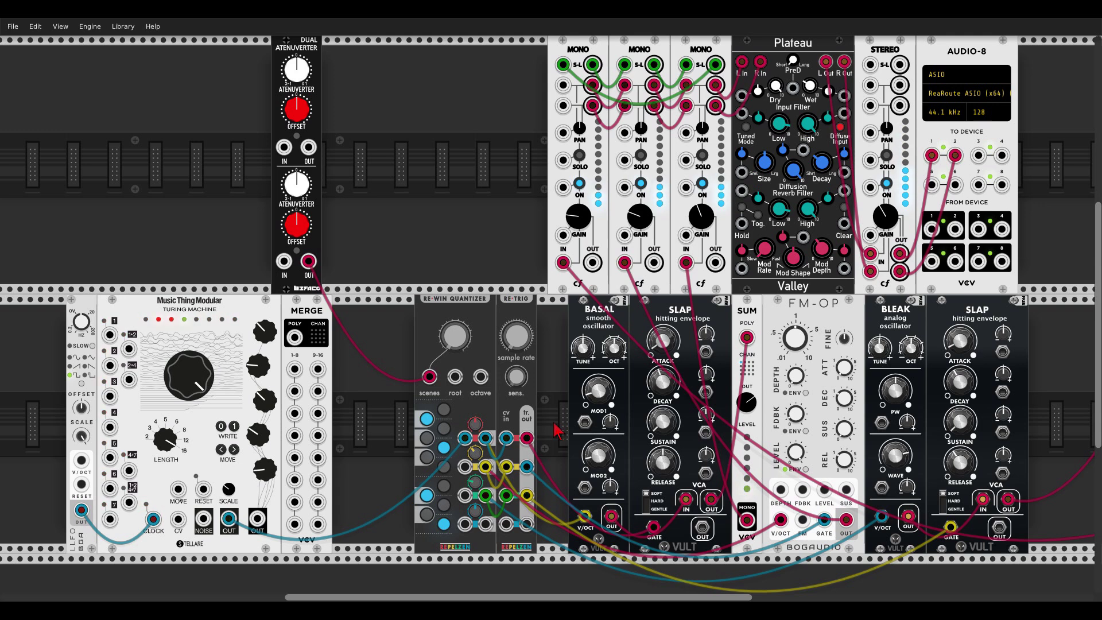
Step: Switch off all three MONO channels and delete RE-WIN and RE-TRIG
left_click(702, 184)
left_click(641, 183)
left_click(580, 184)
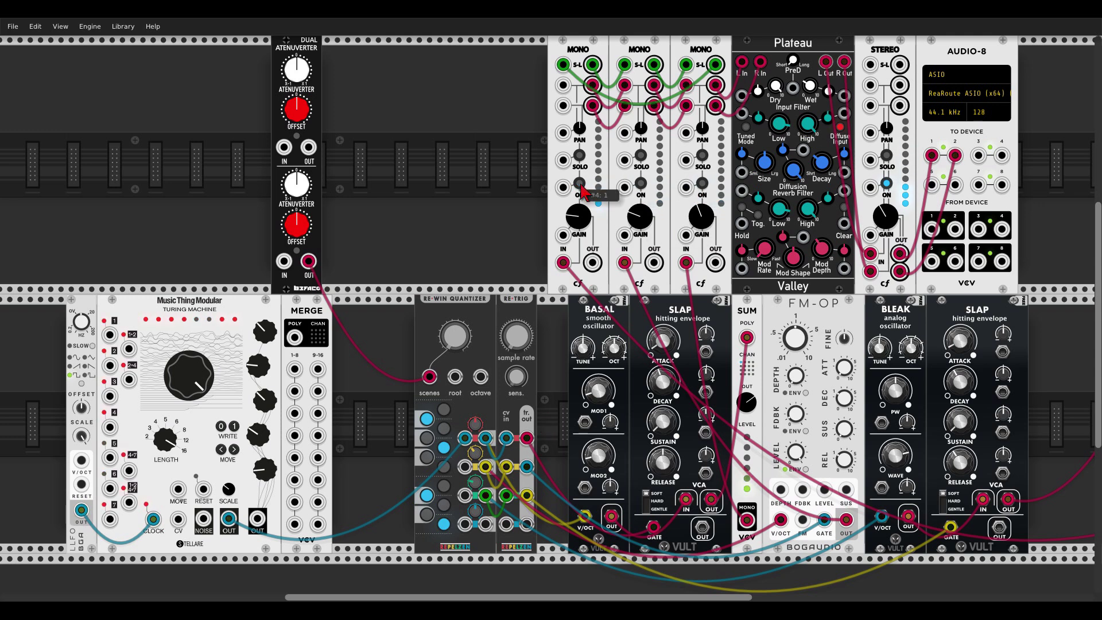
right_click(473, 310)
left_click(486, 410)
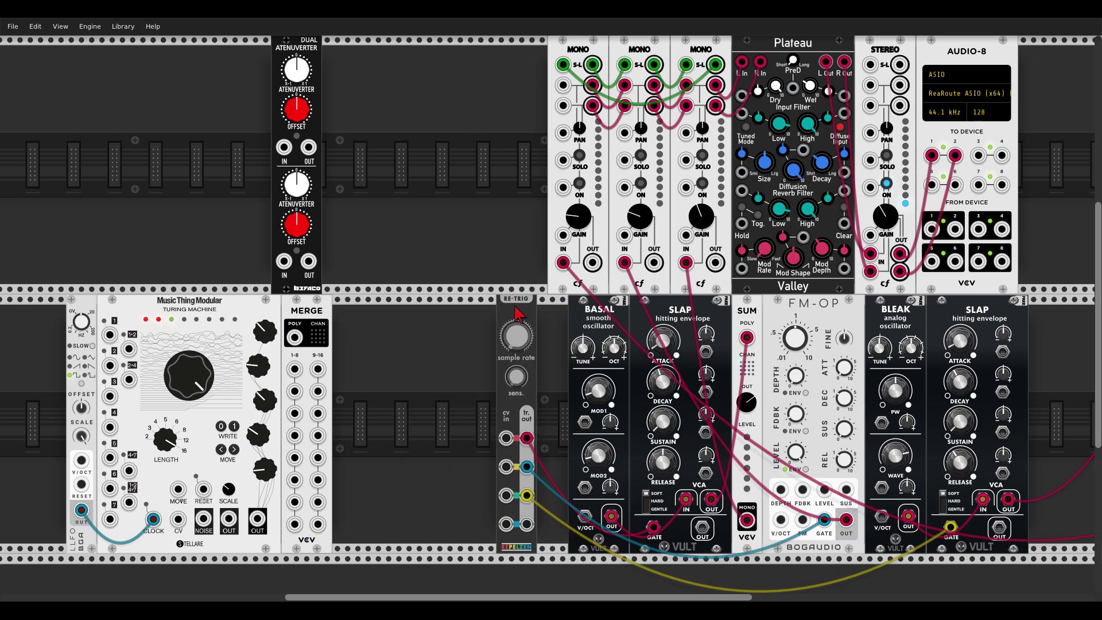
right_click(514, 309)
left_click(529, 409)
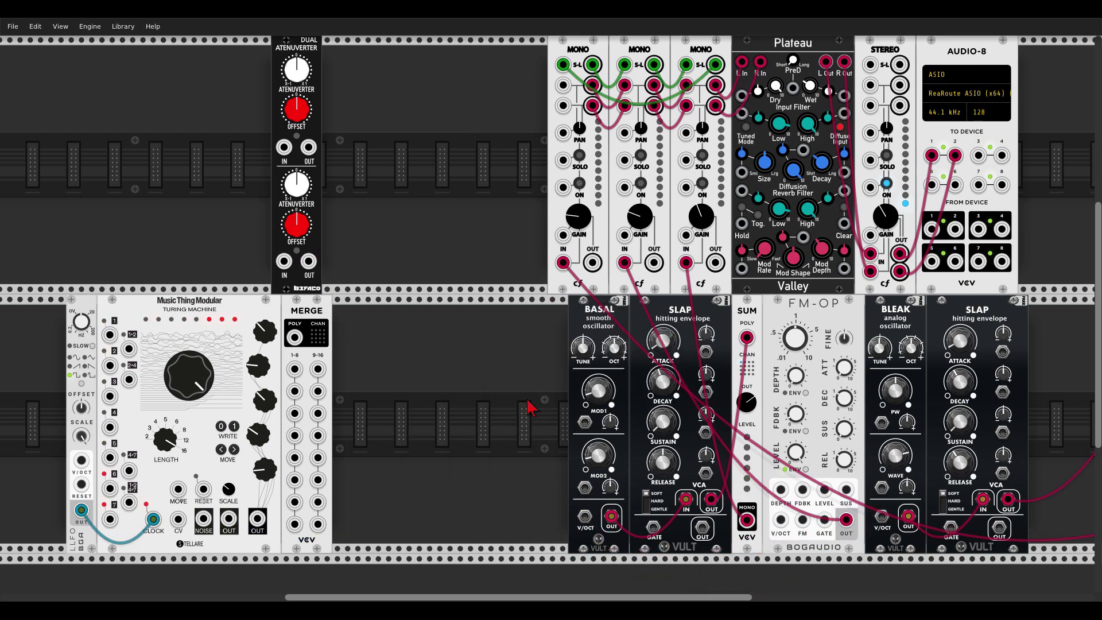
Step: Find the Lazy Susan Quantiser by searching for "lazy" and place it in the gap between MERGE and BASAL
right_click(497, 384)
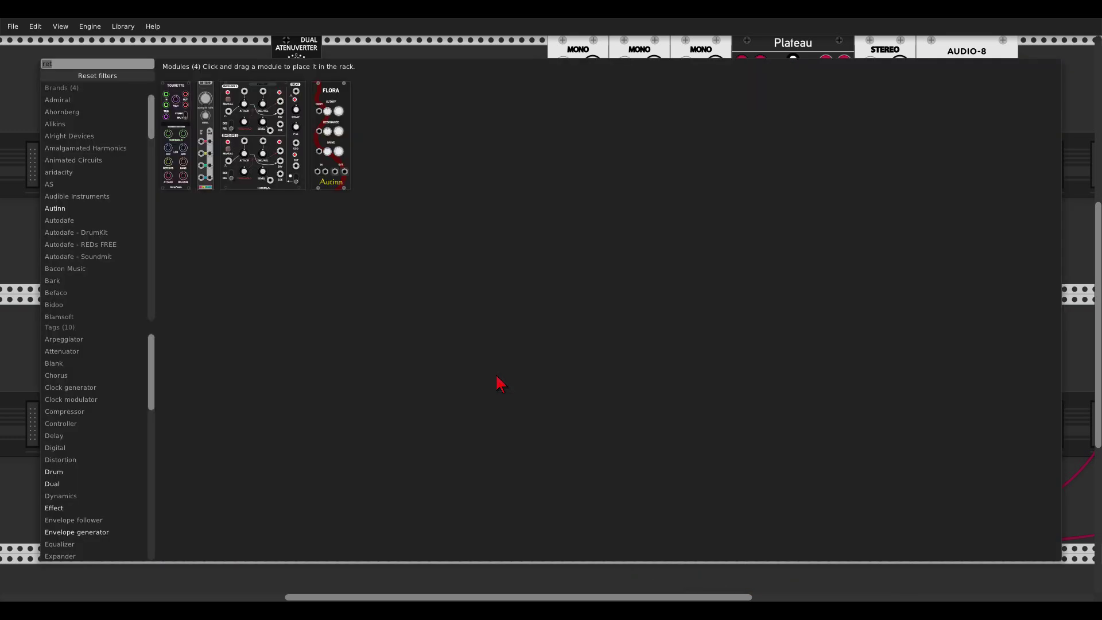
type("lazy")
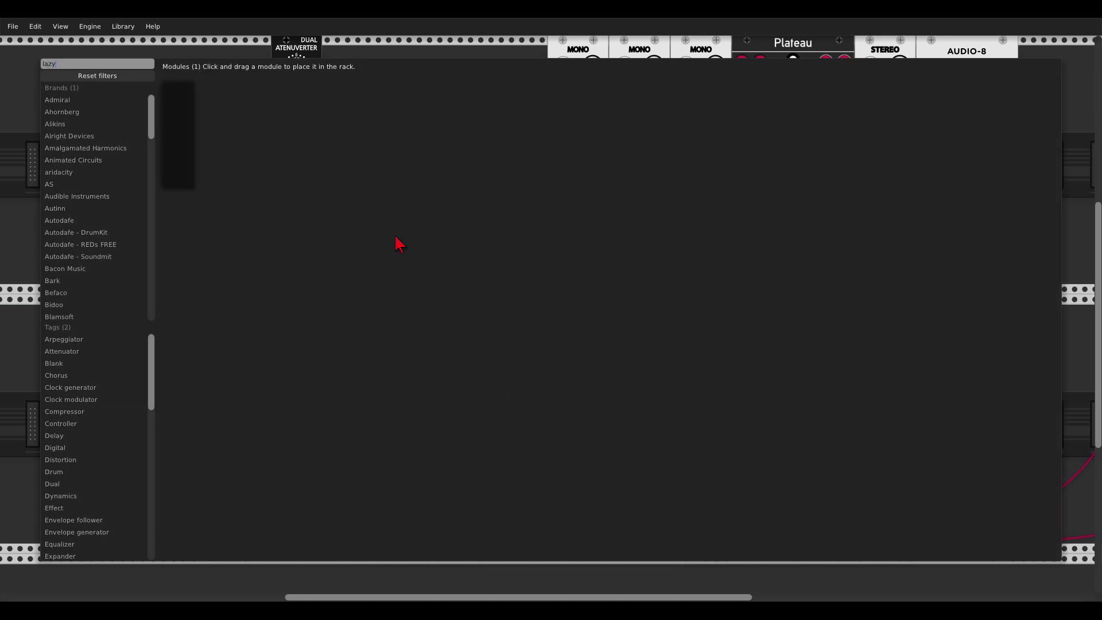
left_click_drag(184, 102, 457, 372)
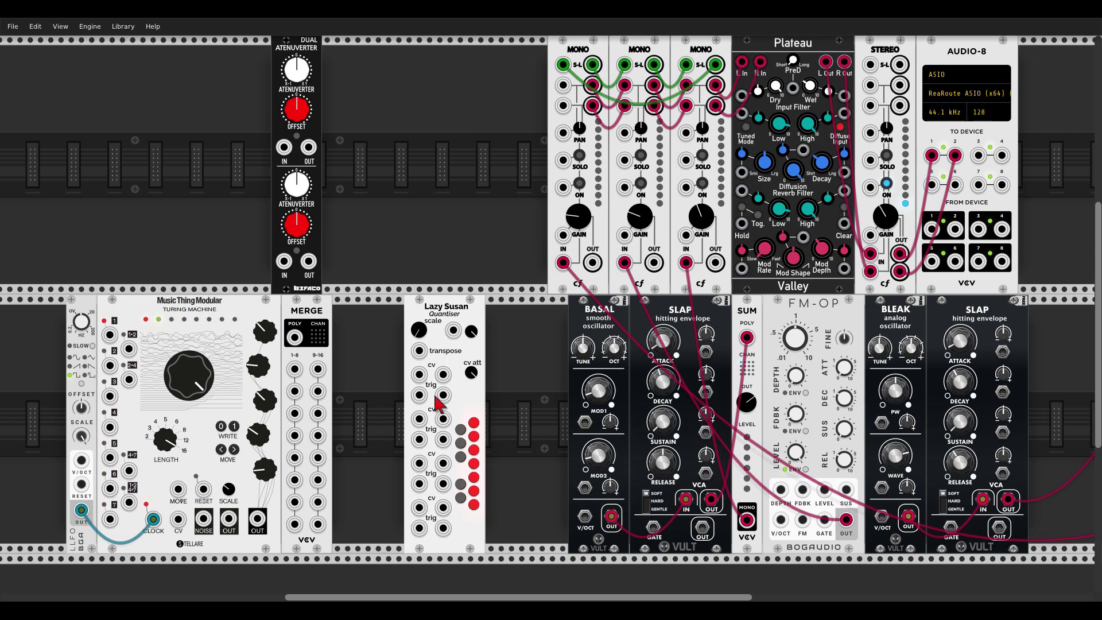
Step: Patch Turing Machine through Lazy Susan's first cv row to BASAL's V/OCT, gate the first SLAP from the LLFO, and switch on the third MONO channel
left_click_drag(229, 519, 585, 515)
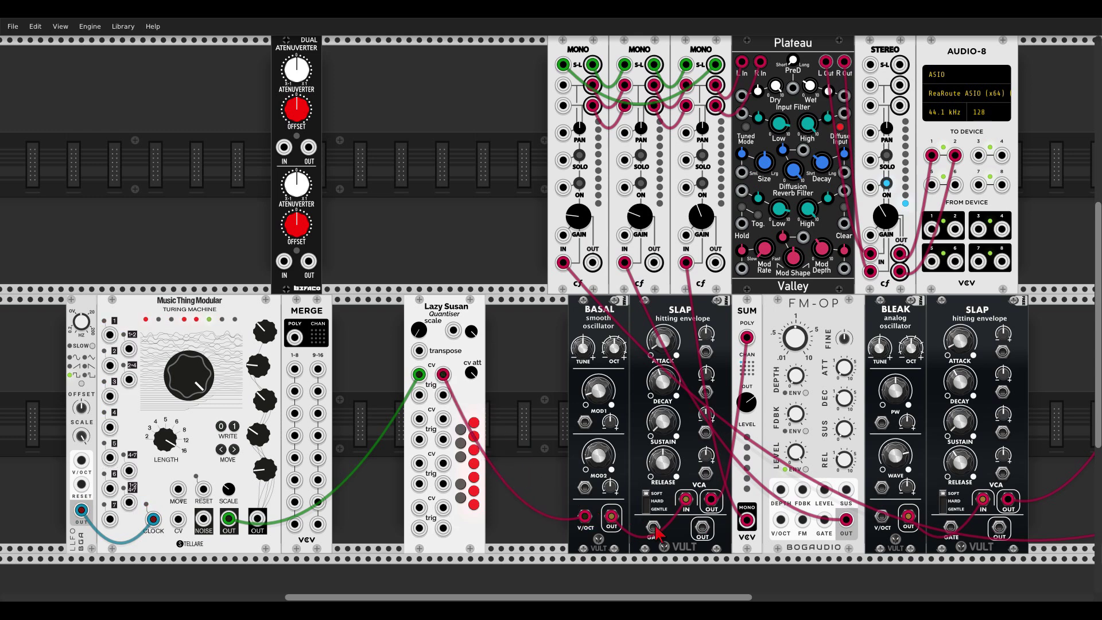
left_click_drag(653, 527, 81, 510)
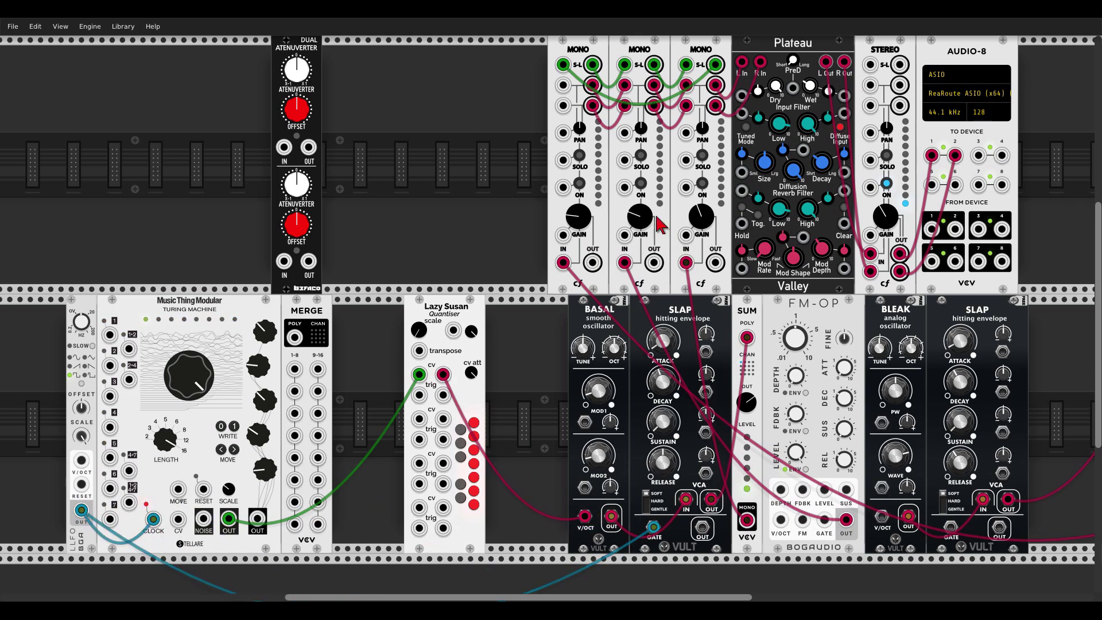
left_click(704, 184)
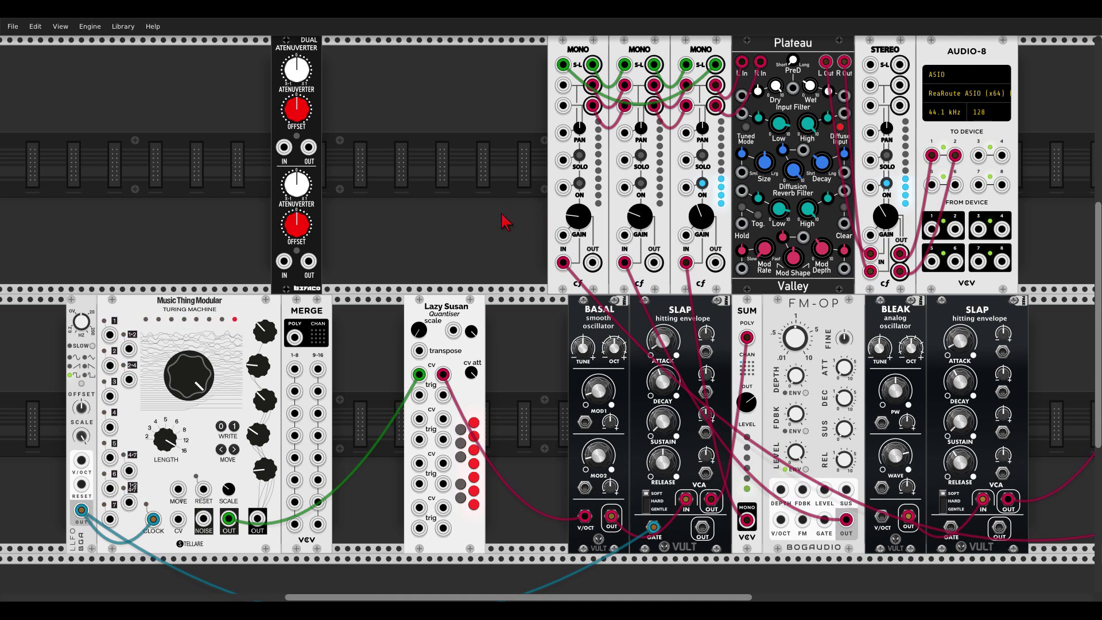
Step: Change Lazy Susan's scale, and modulate it from the Dual Atenuverter's second OUT by varying the channel 2 offset before resetting it
left_click_drag(423, 339, 424, 331)
left_click_drag(453, 331, 310, 263)
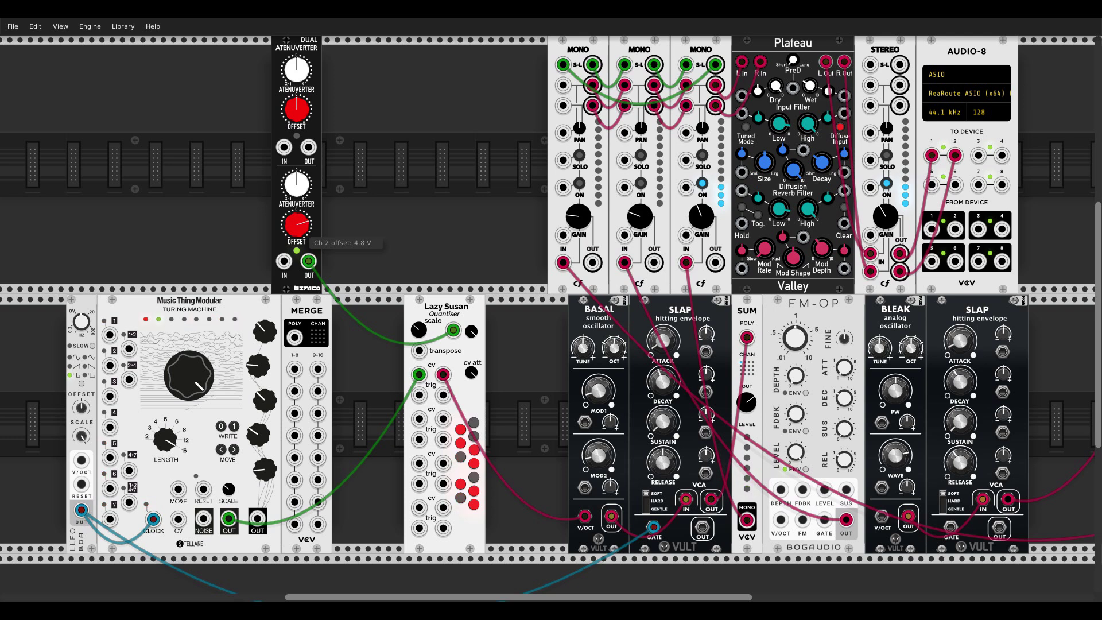
left_click_drag(296, 224, 296, 241)
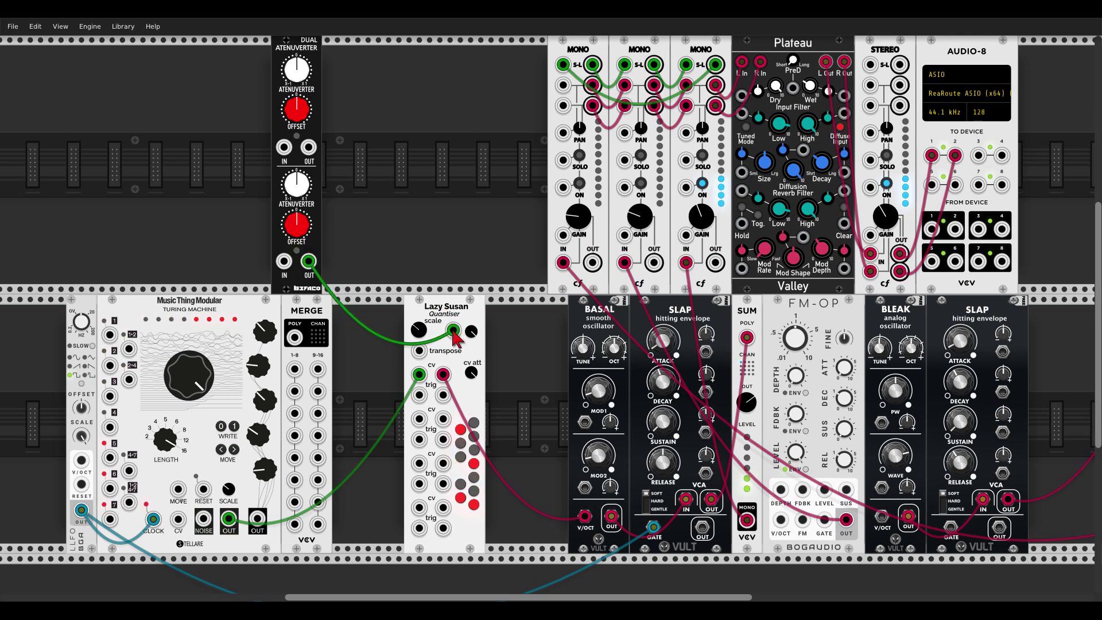
Step: Move the Dual Atenuverter cable to Lazy Susan's transpose input, vary the channel 2 offset, reset it and unplug the cable
left_click_drag(454, 332, 420, 351)
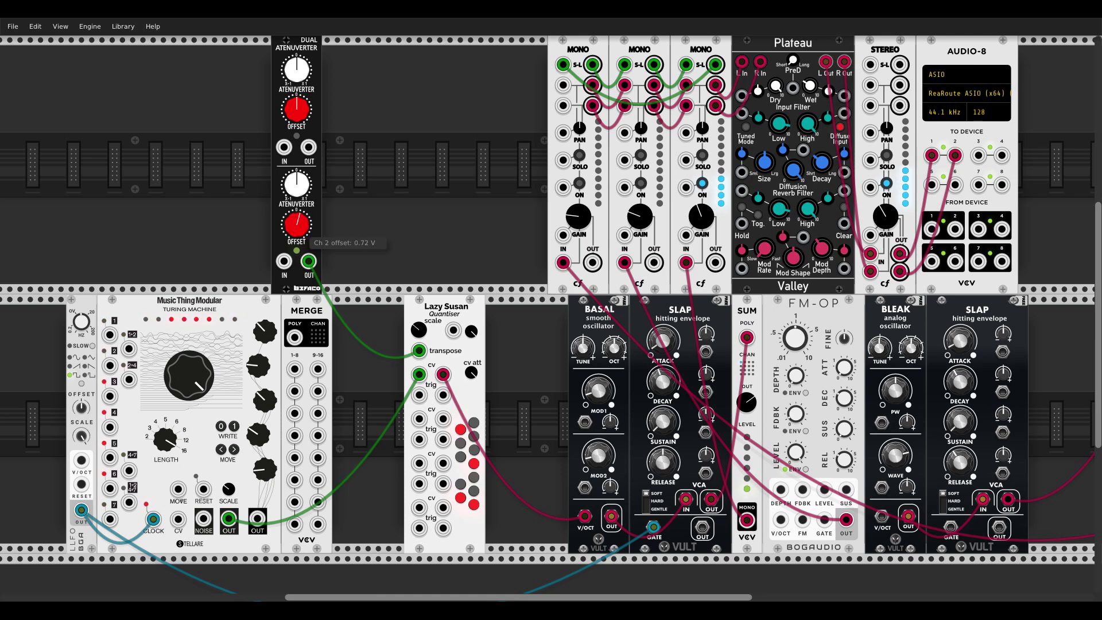
right_click(419, 350)
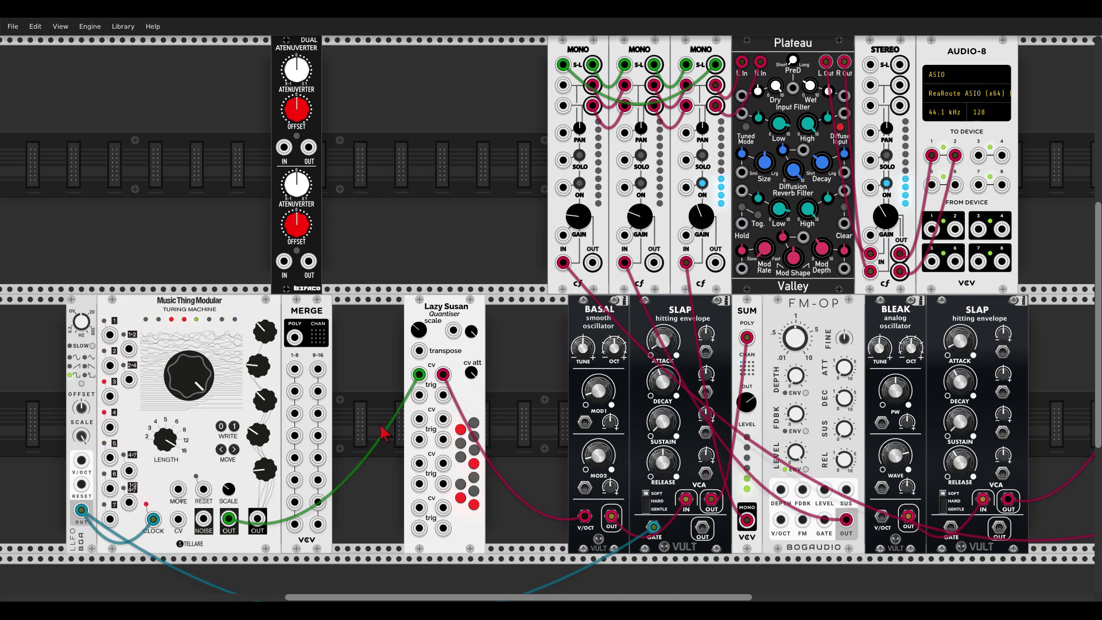
Step: Vary Turing Machine's SCALE and Lazy Susan's common cv attenuation to compare how they change the note range
mouse_move(473, 372)
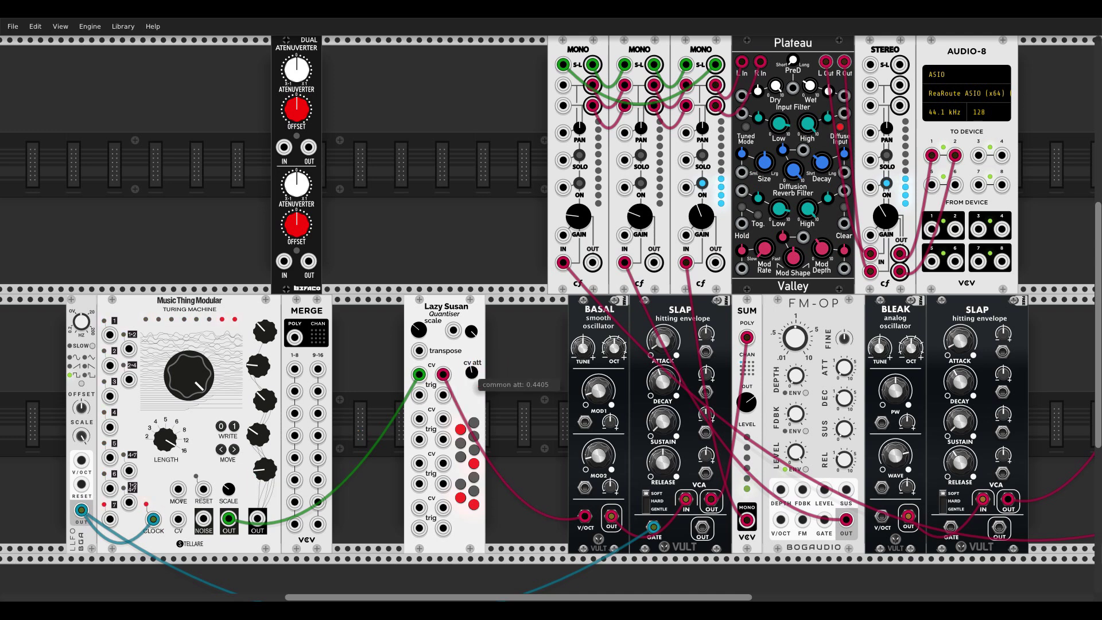
mouse_move(227, 492)
left_click_drag(228, 489, 228, 471)
mouse_move(473, 374)
left_click_drag(229, 489, 229, 489)
left_click_drag(471, 373, 472, 359)
Step: Trigger Lazy Susan's first row from Turing Machine's output 3, gate SLAP from its trig output, and adjust Turing Machine's main knob
left_click_drag(653, 527, 443, 395)
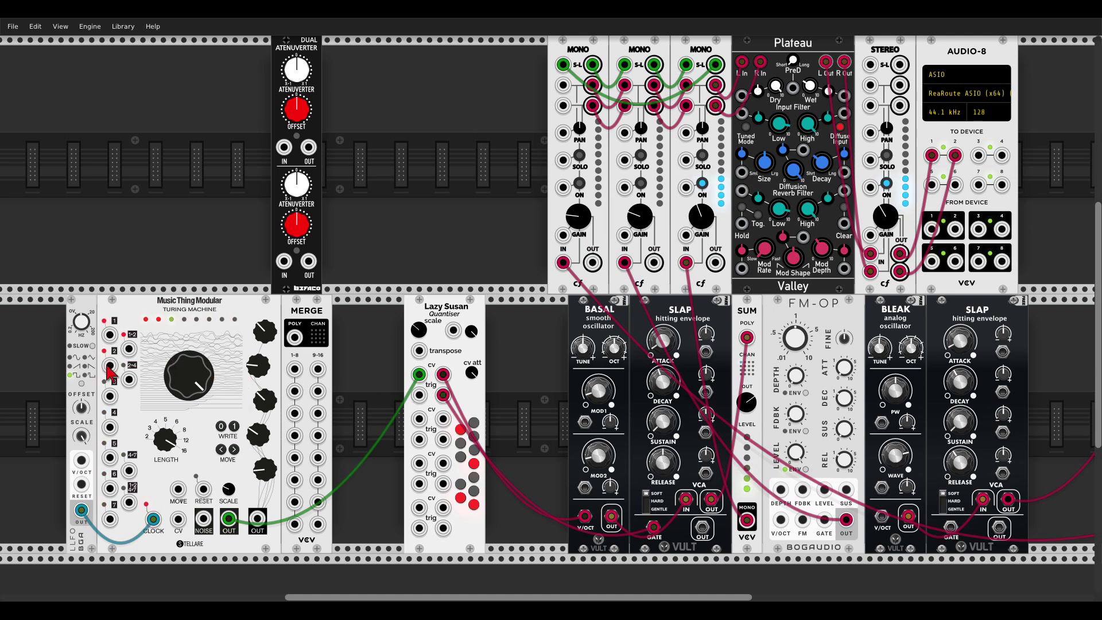
left_click_drag(110, 395, 419, 395)
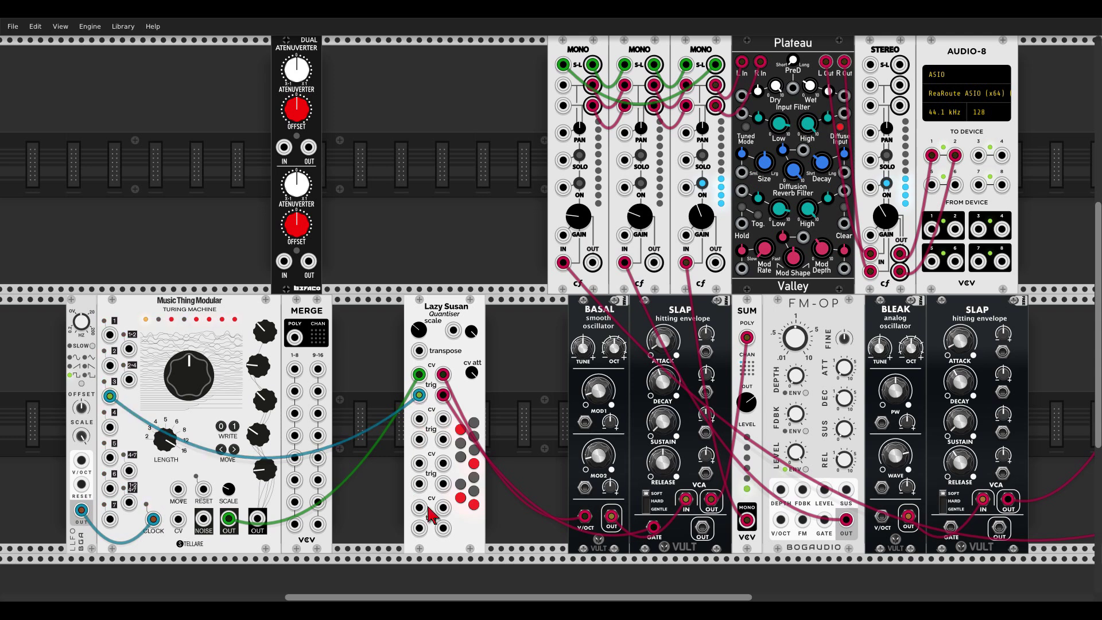
left_click_drag(210, 387, 212, 379)
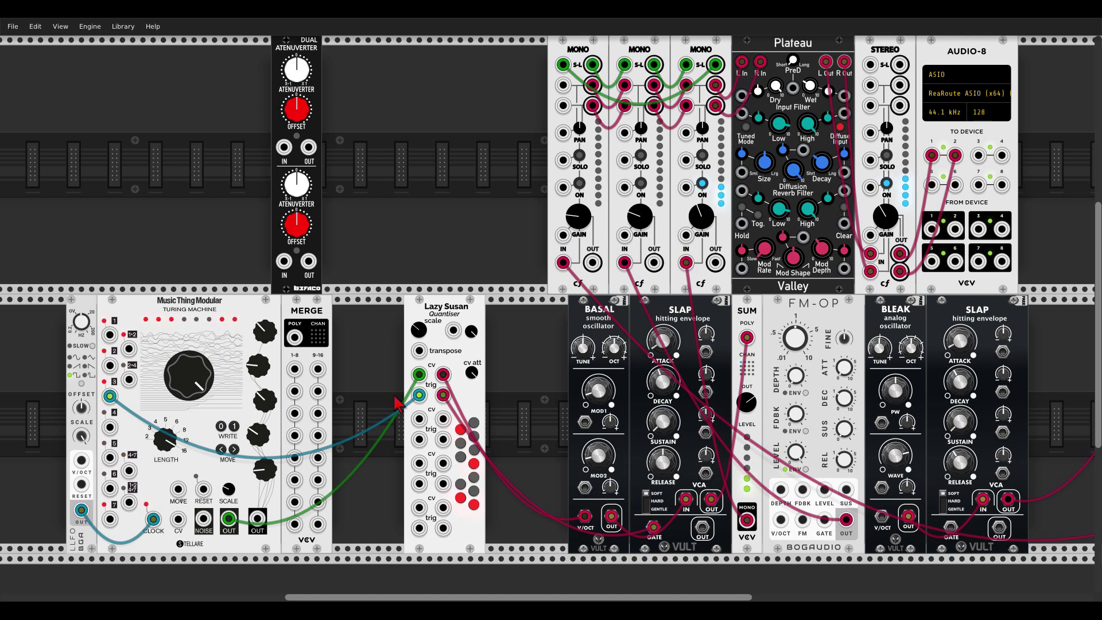
Step: Delete Lazy Susan, search the module library for "sca", and place the Poly Scala Quantizer between MERGE and BASAL
right_click(460, 310)
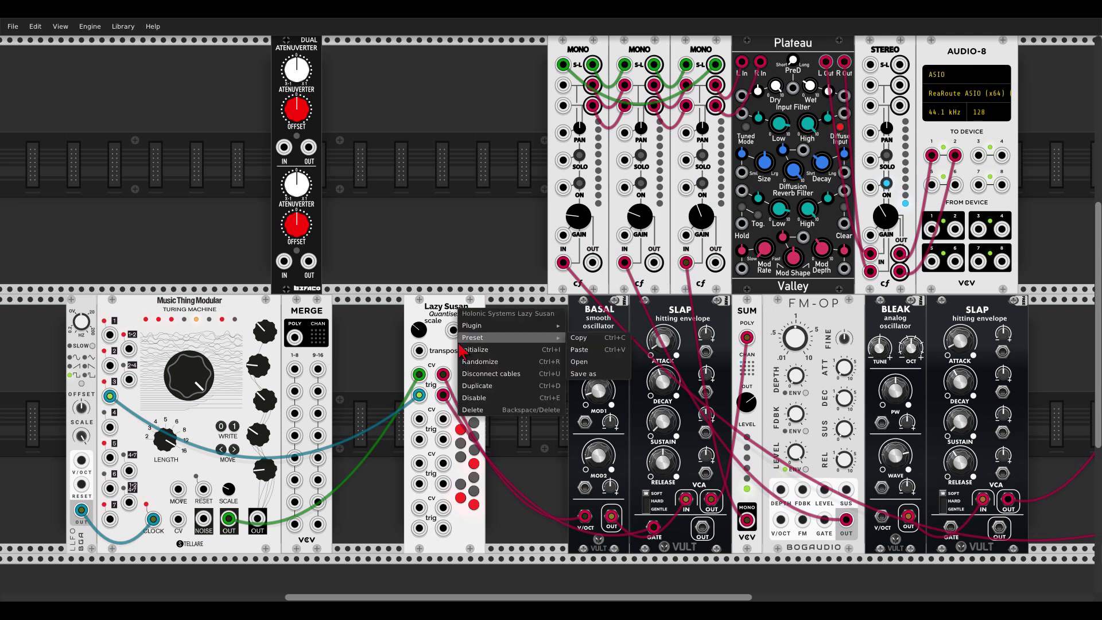
left_click(473, 410)
right_click(470, 420)
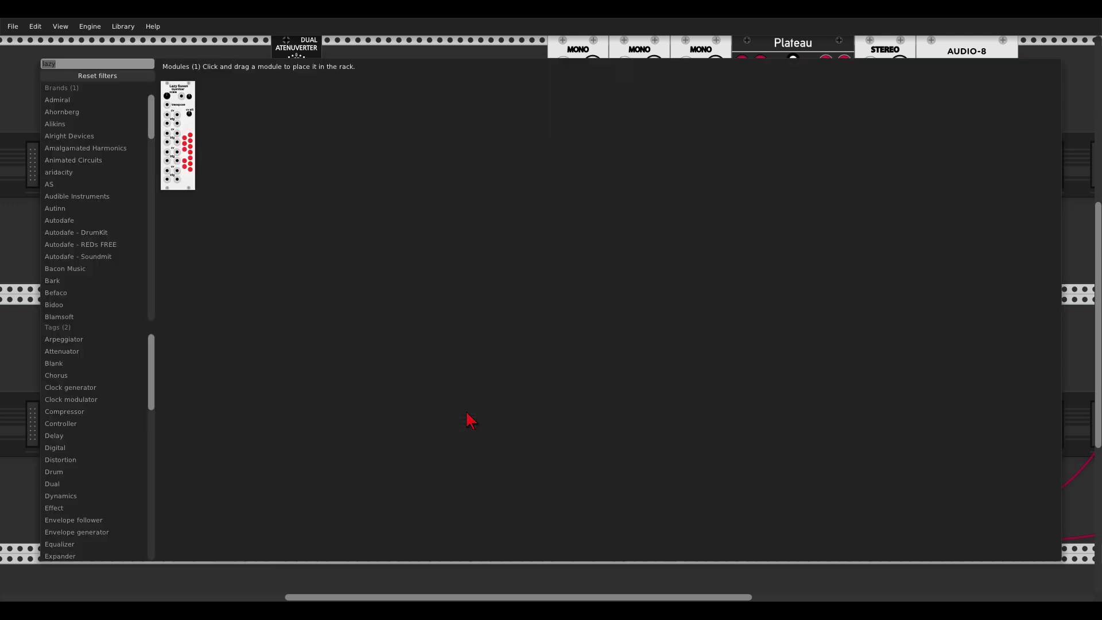
type("sca")
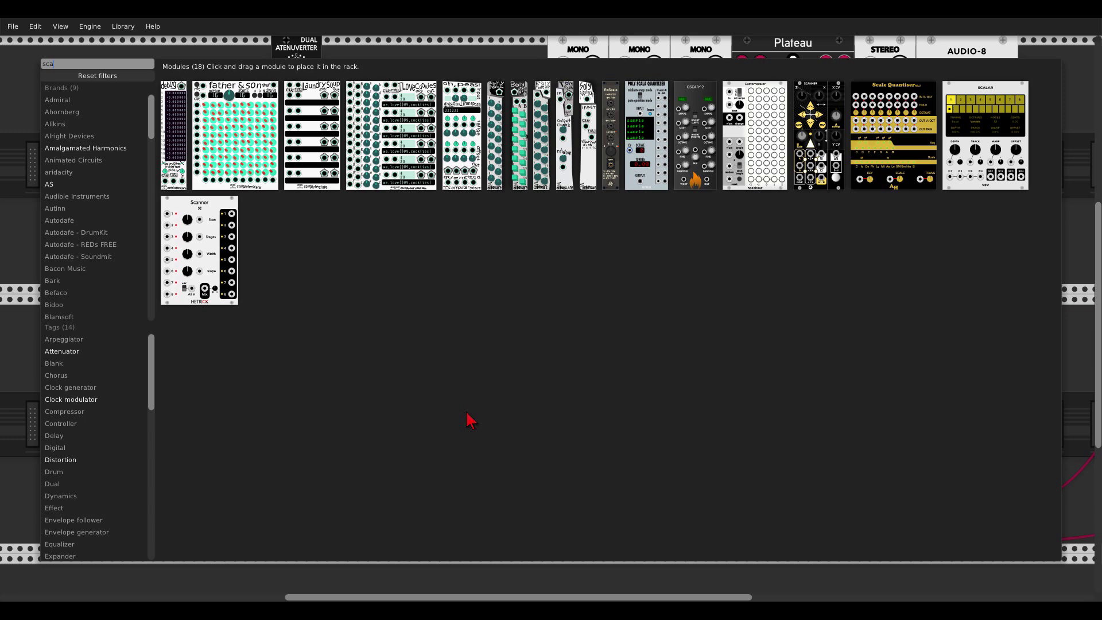
left_click_drag(647, 138, 466, 357)
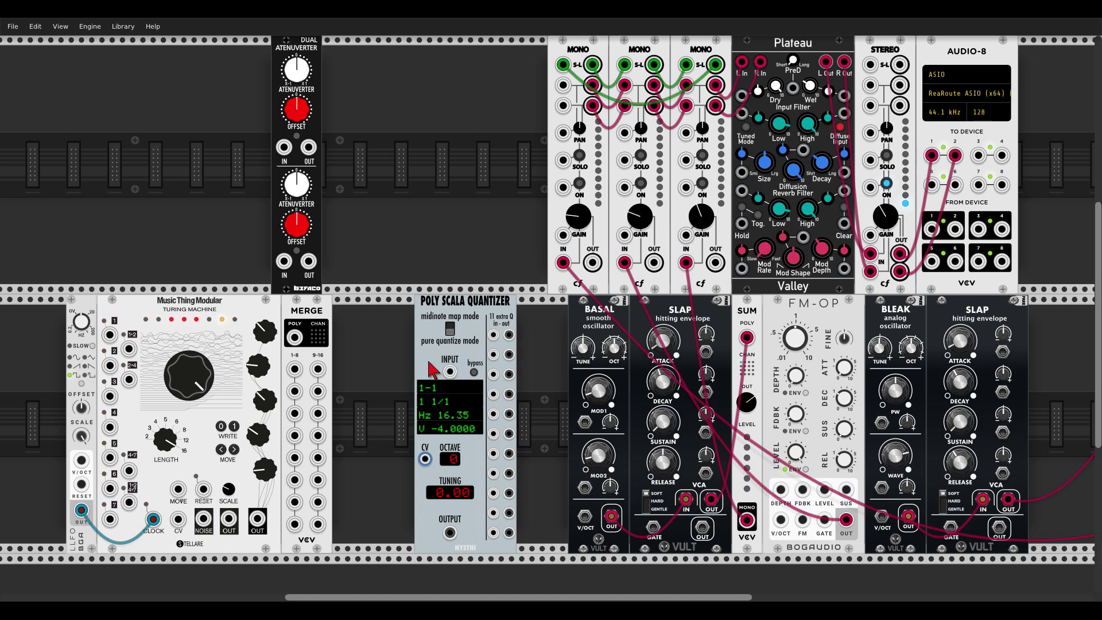
Step: Patch Turing Machine through the Poly Scala Quantizer to BASAL's V/OCT, gate the first SLAP from the LLFO, and switch on the third MONO channel
left_click_drag(228, 519, 450, 372)
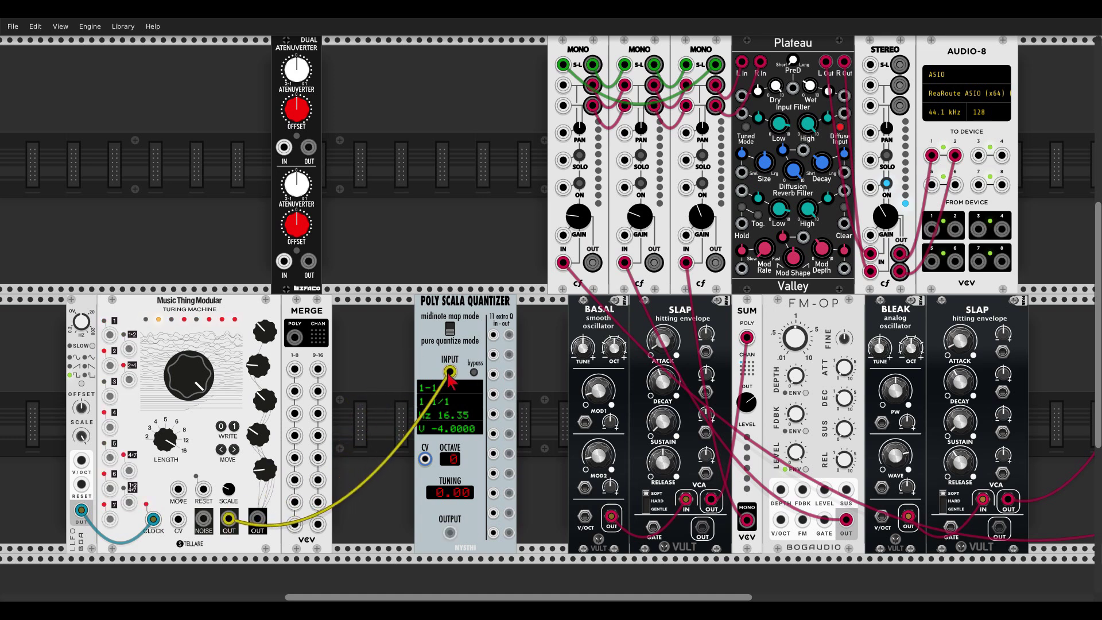
left_click_drag(450, 532, 585, 516)
left_click_drag(654, 533, 81, 510)
left_click(703, 185)
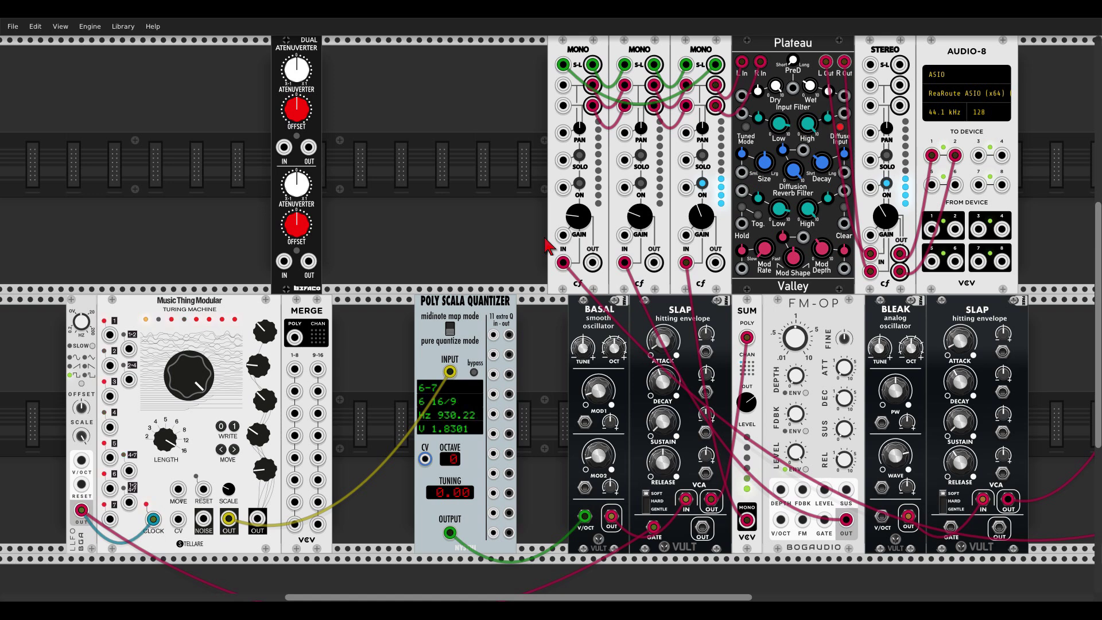
Step: Browse the quantizer's Scala scales, select Ancient Greek Archytas Diatonic, and check the option for adding a new SCL file
right_click(483, 310)
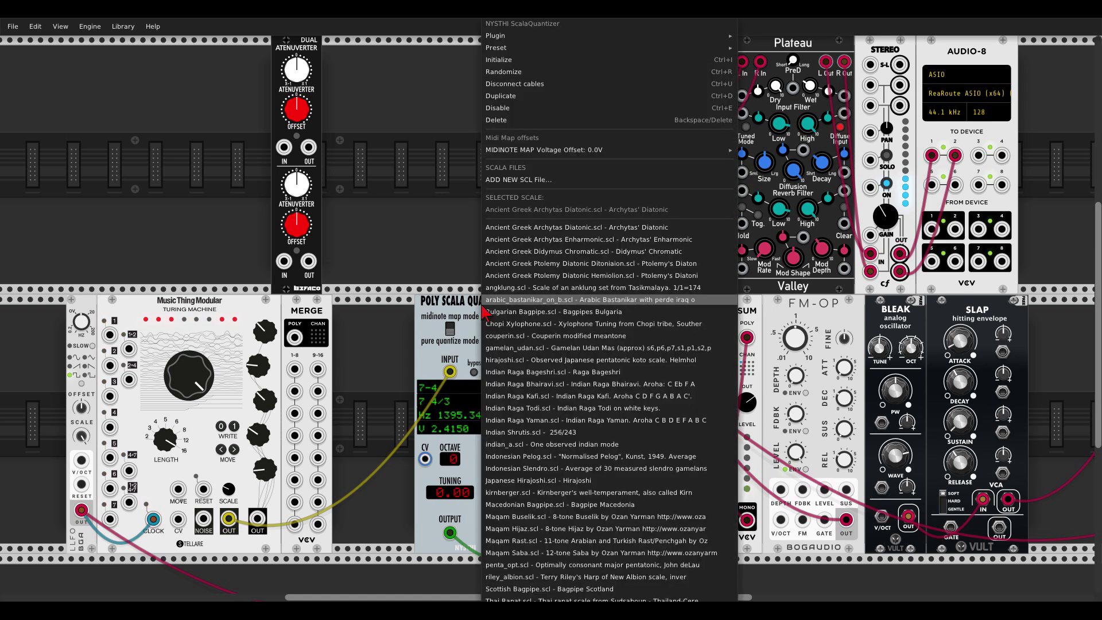
scroll(517, 313, "down", 2)
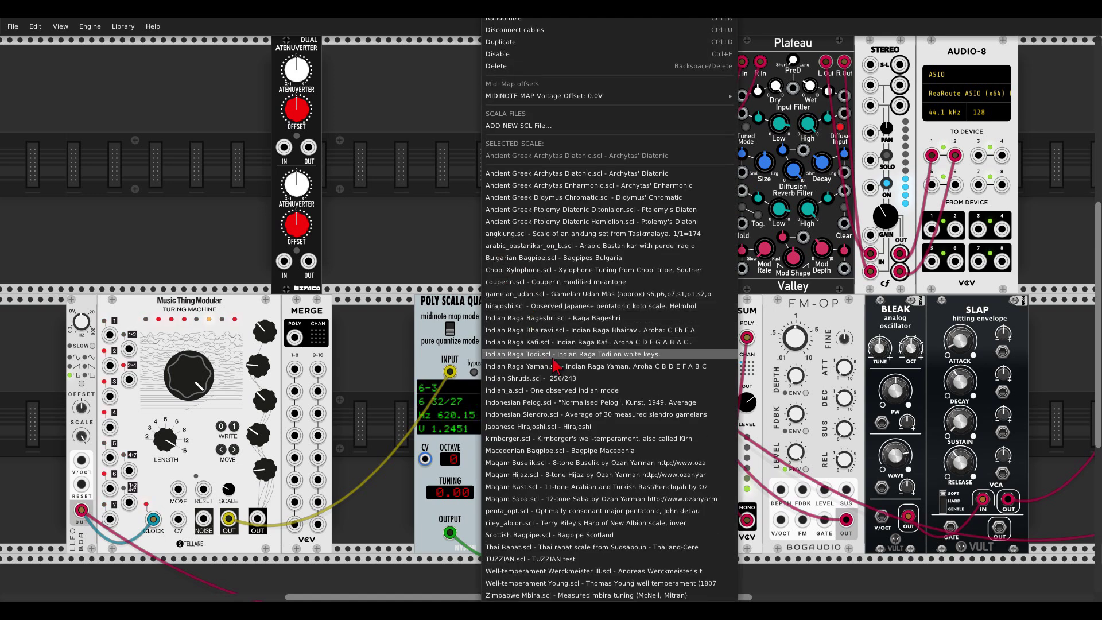
scroll(555, 364, "up", 2)
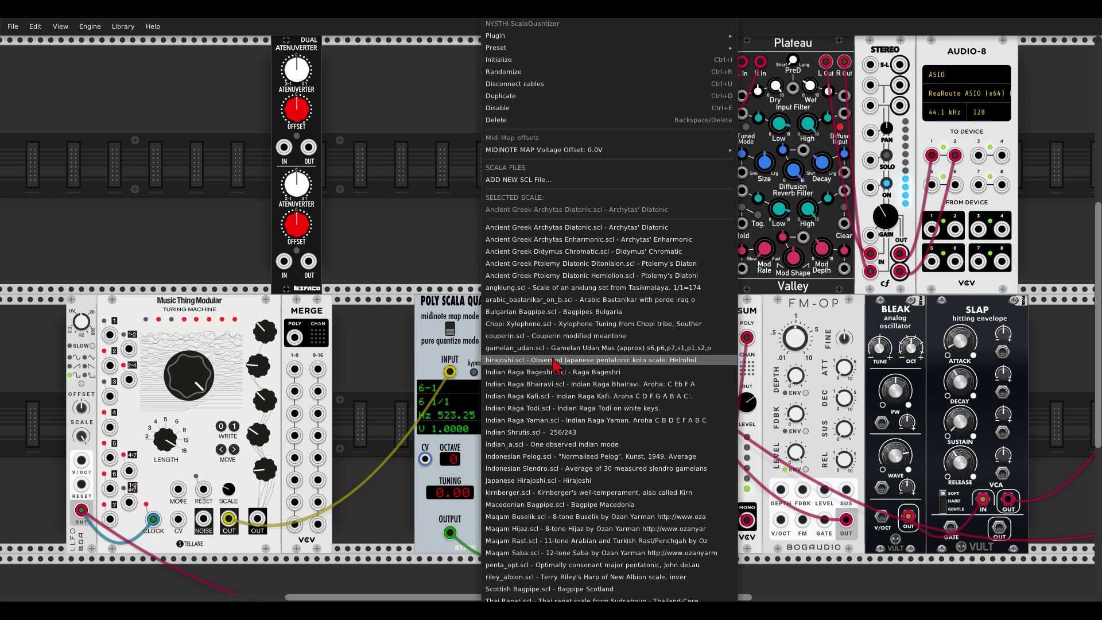
left_click(518, 228)
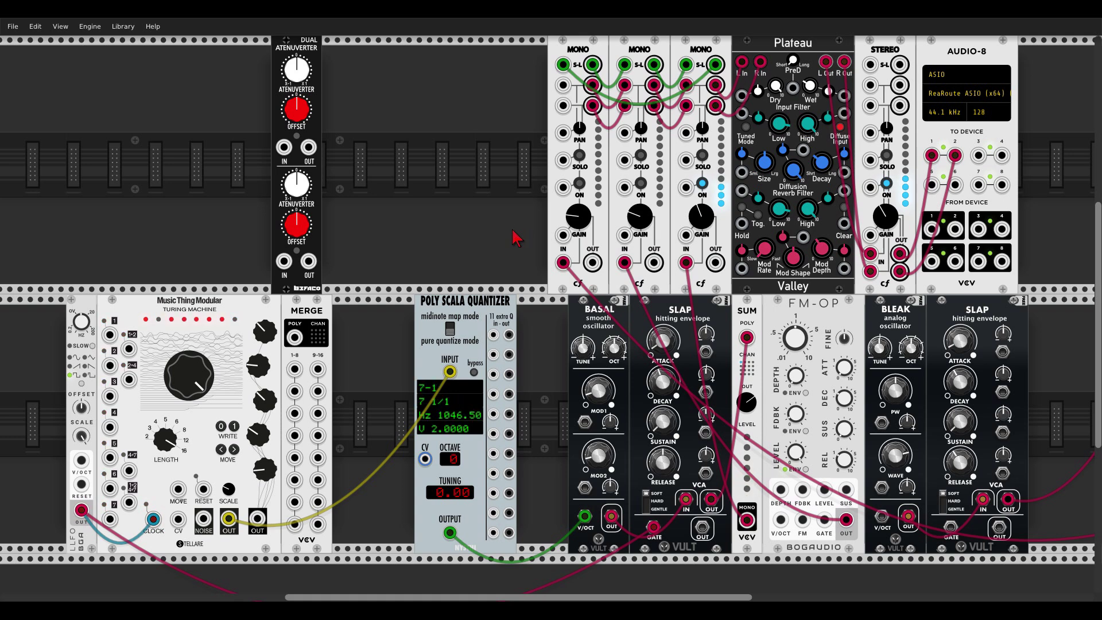
right_click(470, 315)
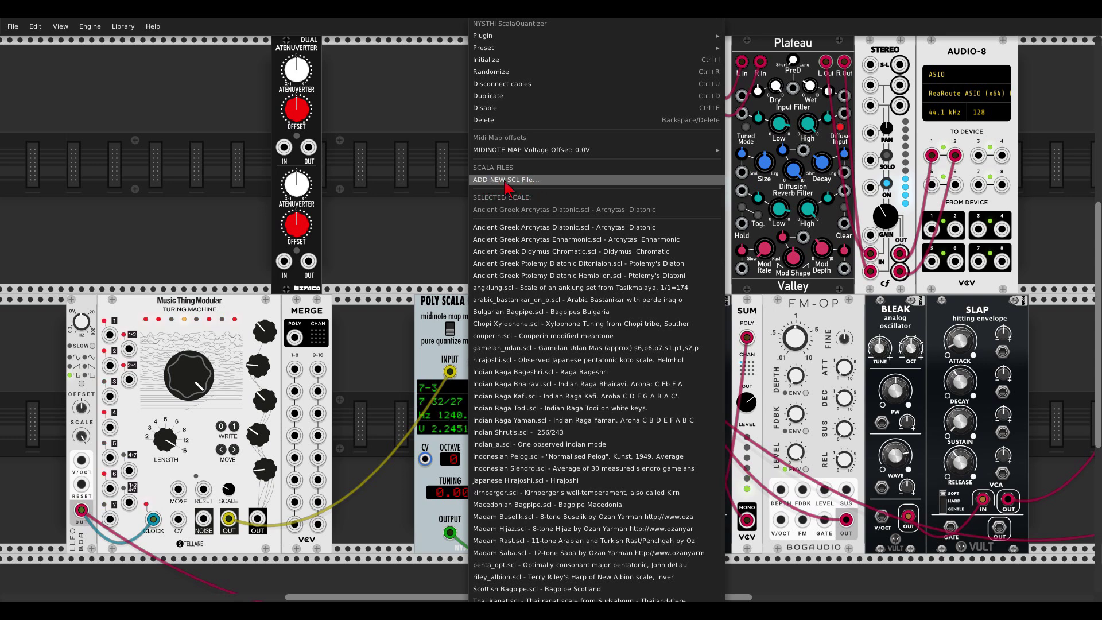
left_click(434, 185)
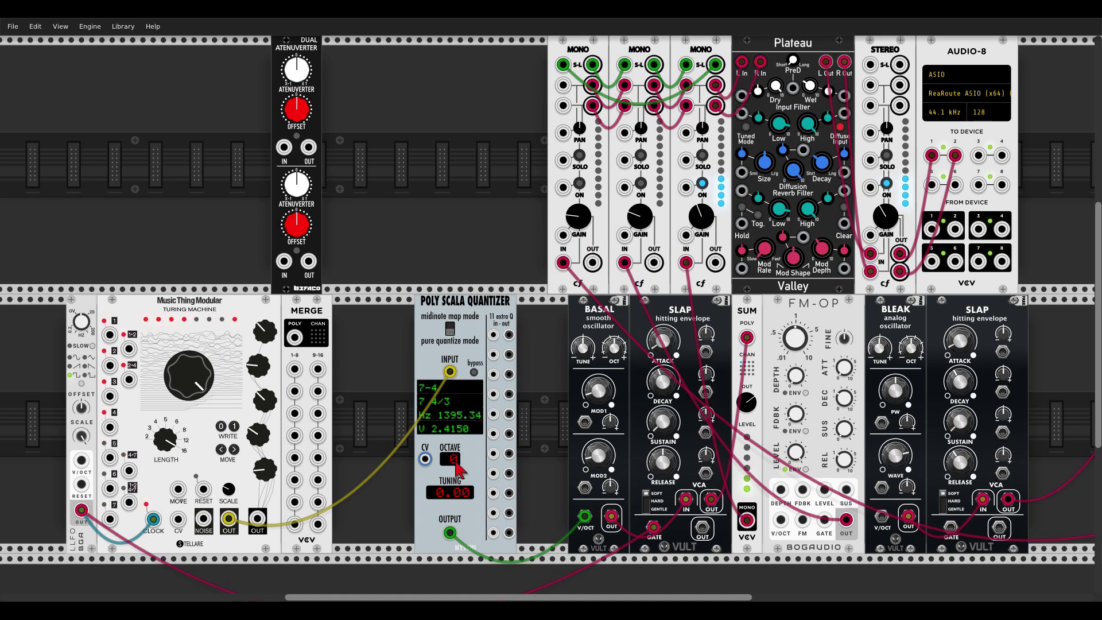
Step: Lower the Poly Scala Quantizer's tuning to -0.02 and reset it to 0.00
left_click_drag(464, 489, 468, 517)
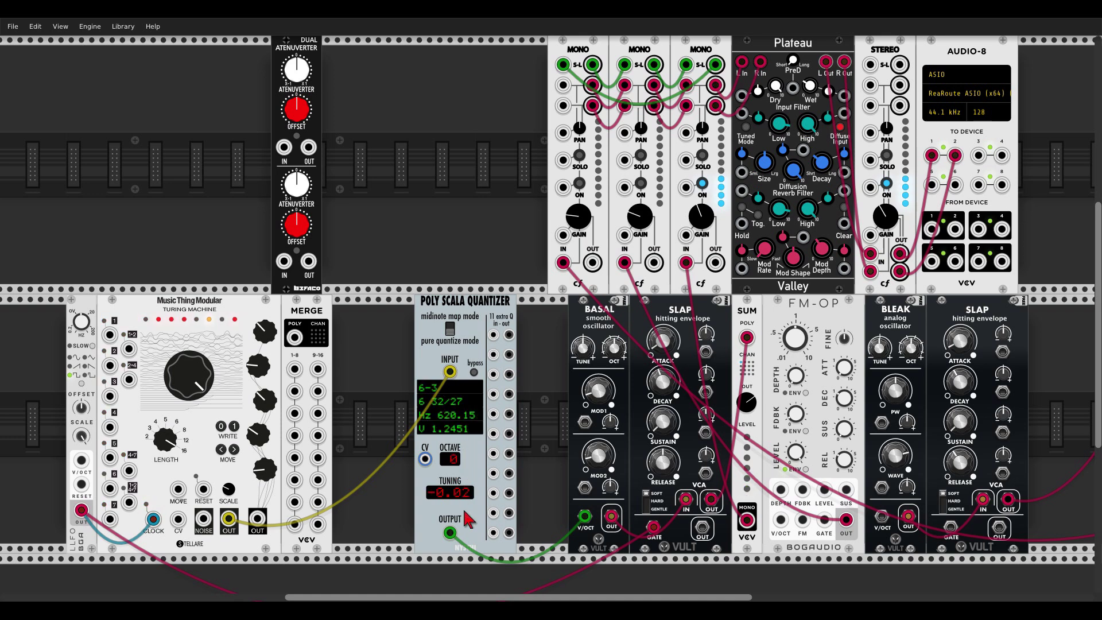
double_click(461, 498)
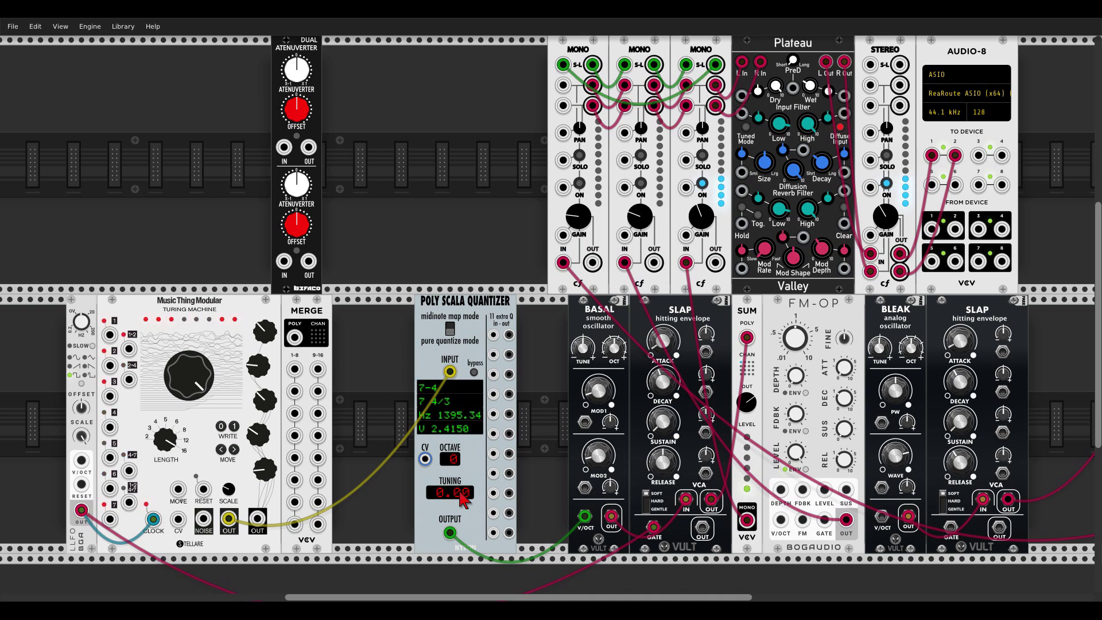
Step: Patch both Turing Machine OUTs into MERGE's first two inputs and MERGE's POLY output into the Poly Scala Quantizer's INPUT
left_click_drag(450, 372, 294, 370)
left_click_drag(258, 519, 295, 391)
left_click_drag(294, 337, 450, 372)
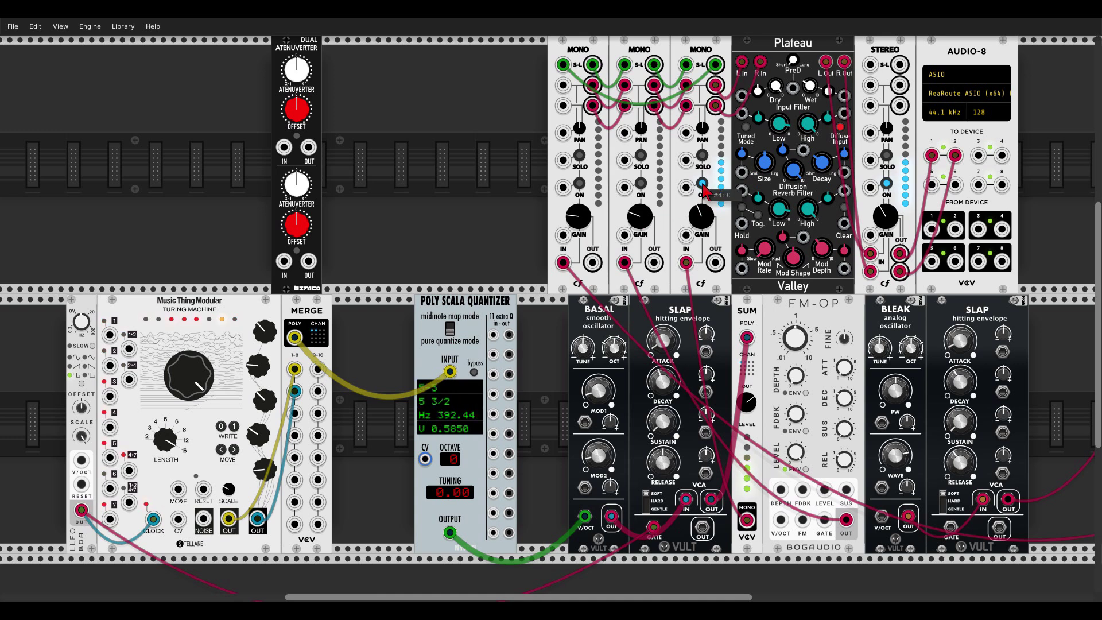
Step: Delete the Poly Scala Quantizer, search the module library for "scala", and place VCV Scalar between MERGE and BASAL
right_click(488, 305)
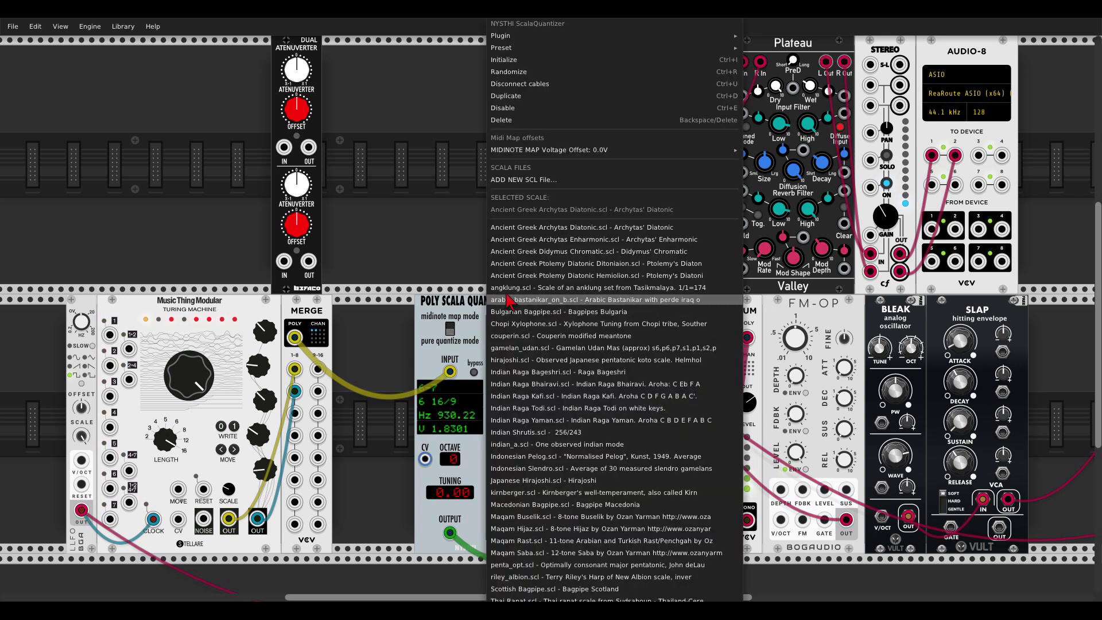
mouse_move(517, 149)
left_click(513, 120)
right_click(478, 374)
type("scala")
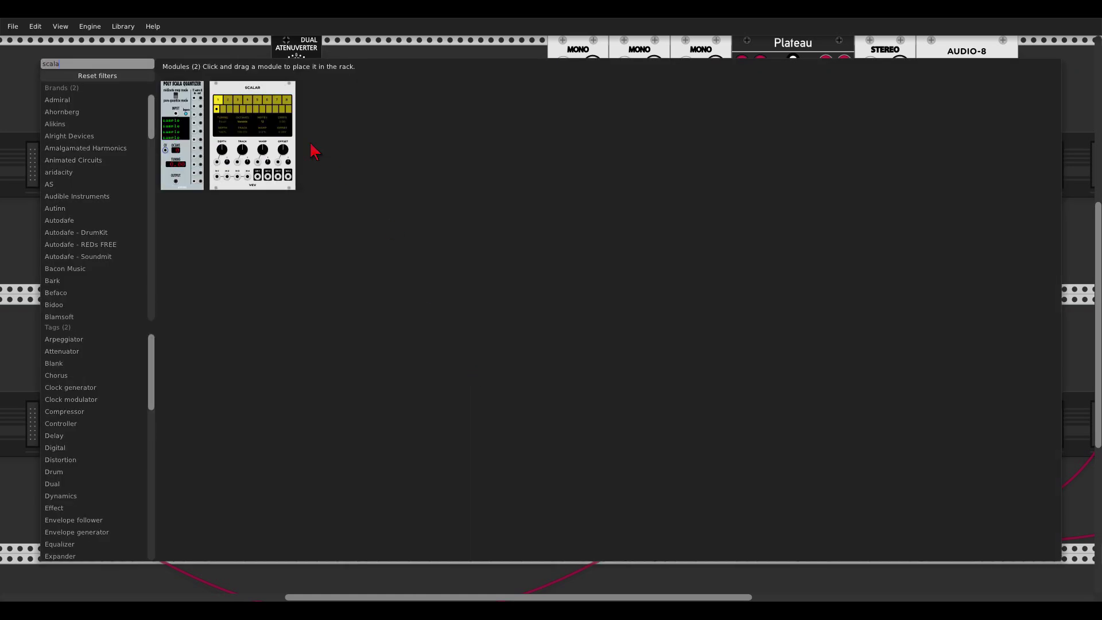
left_click_drag(259, 108, 459, 361)
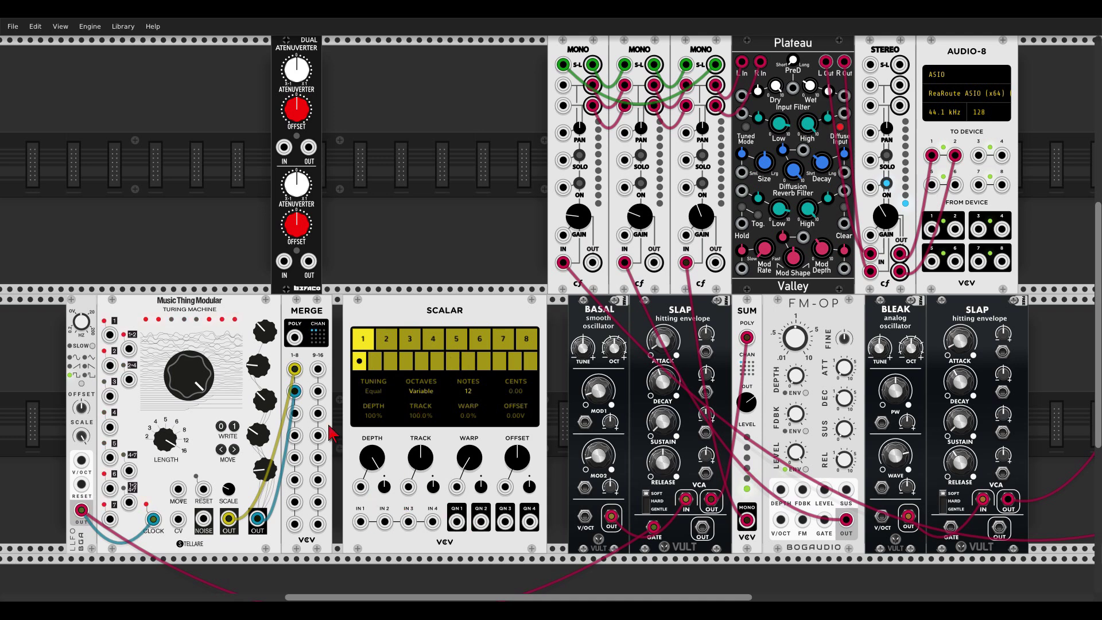
Step: Unplug both cables from MERGE, patch Turing Machine's first OUT through Scalar's IN 1 and QN 1 to BASAL's V/OCT, and unmute the third MONO channel
left_click_drag(294, 391, 276, 436)
left_click_drag(295, 369, 360, 521)
left_click_drag(457, 522, 585, 516)
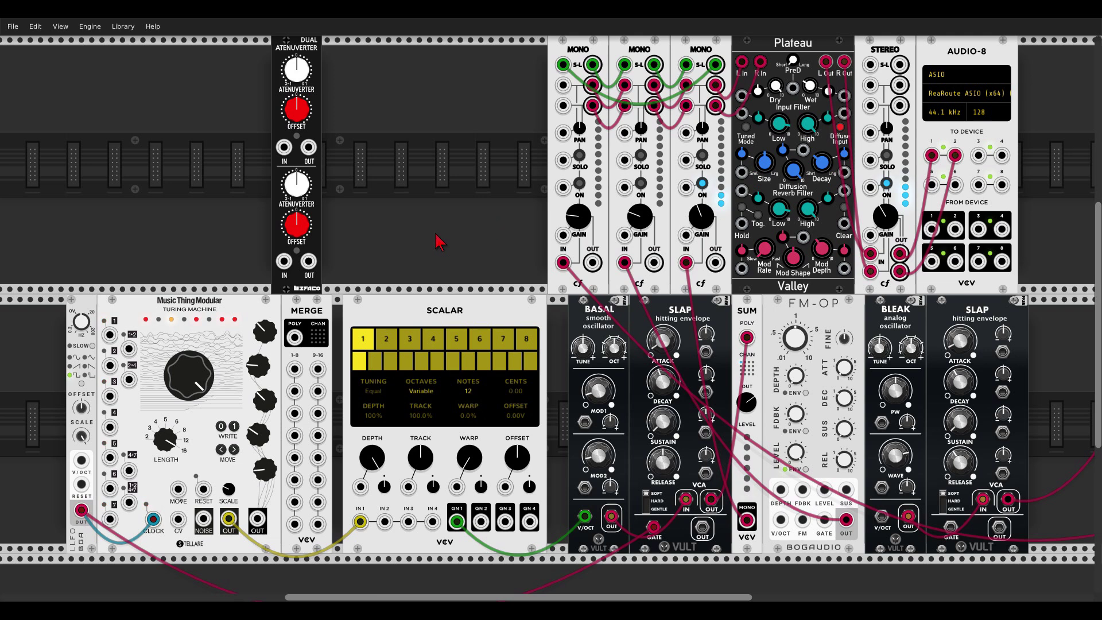
Step: Disable several notes in Scalar's first octave, and set different note selections for octaves 2 and 3
left_click(379, 362)
left_click(425, 362)
left_click(472, 367)
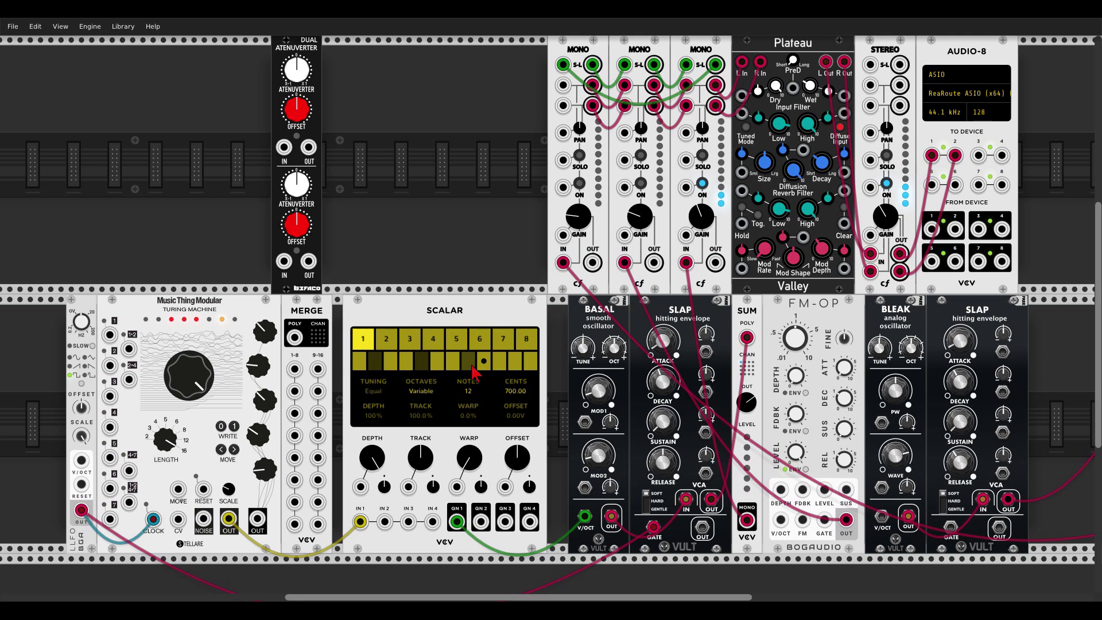
left_click(501, 363)
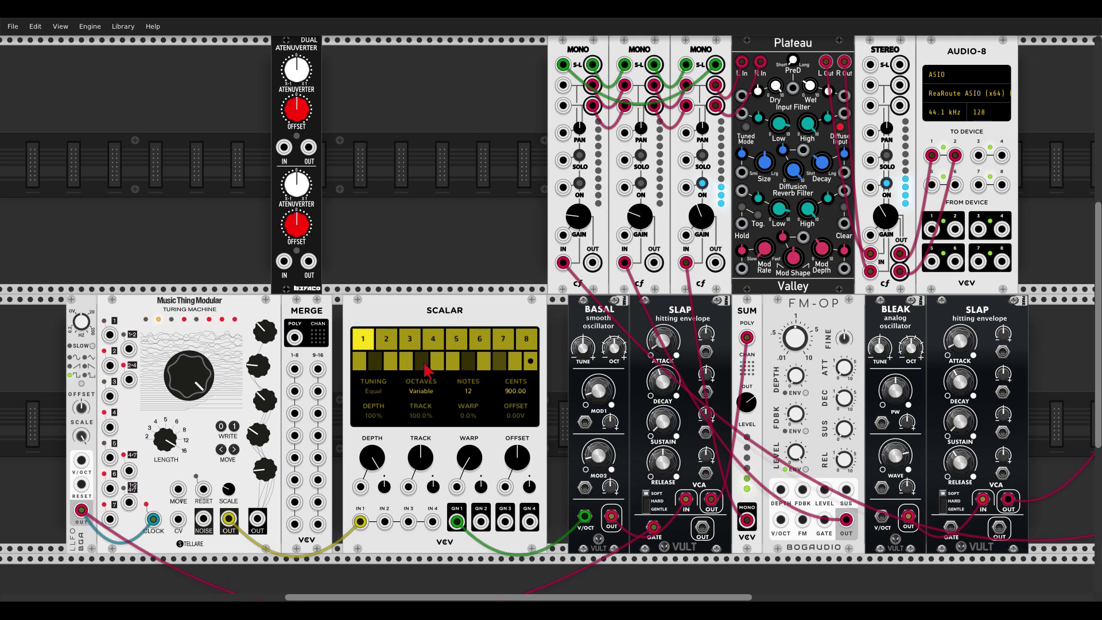
left_click(394, 343)
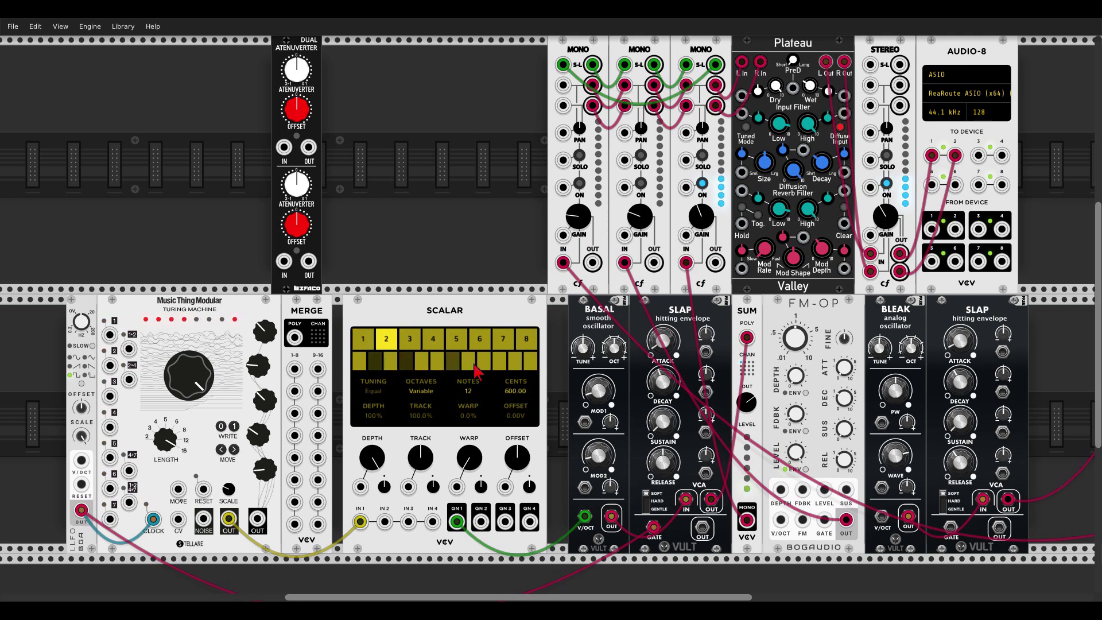
left_click(415, 344)
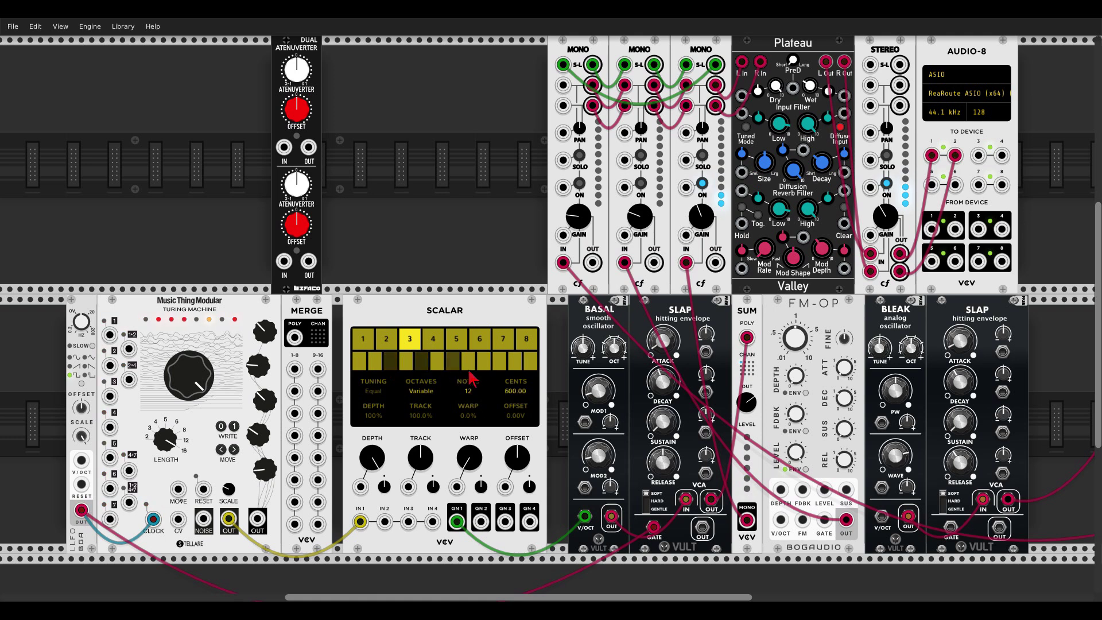
Step: Set Scalar's octaves to Shared and review its Scala file import and export options
left_click(418, 390)
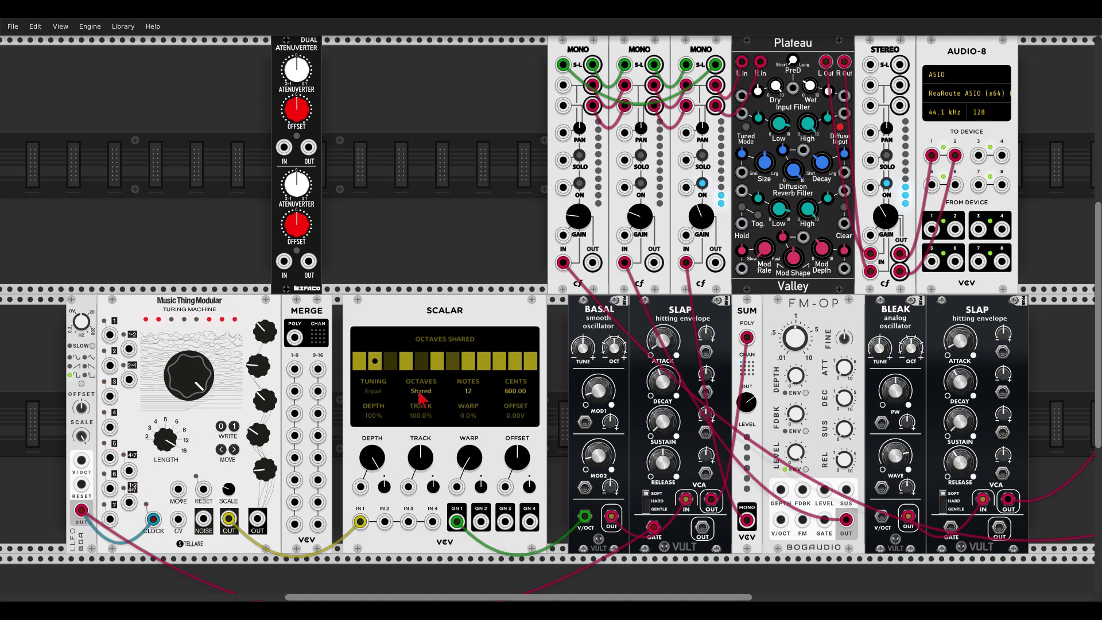
right_click(429, 323)
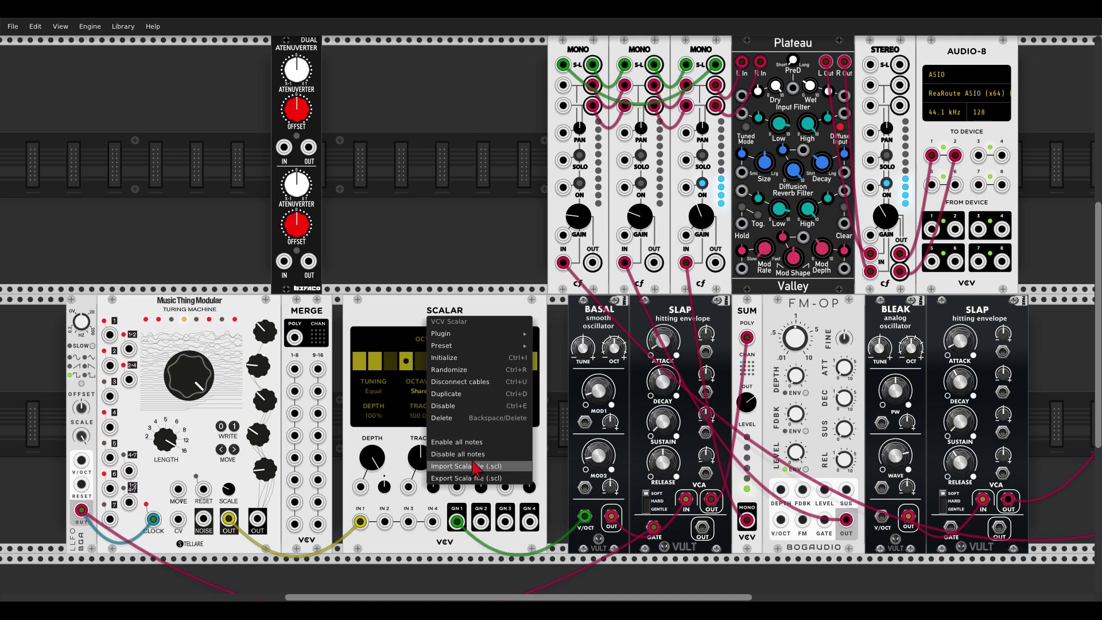
left_click(402, 316)
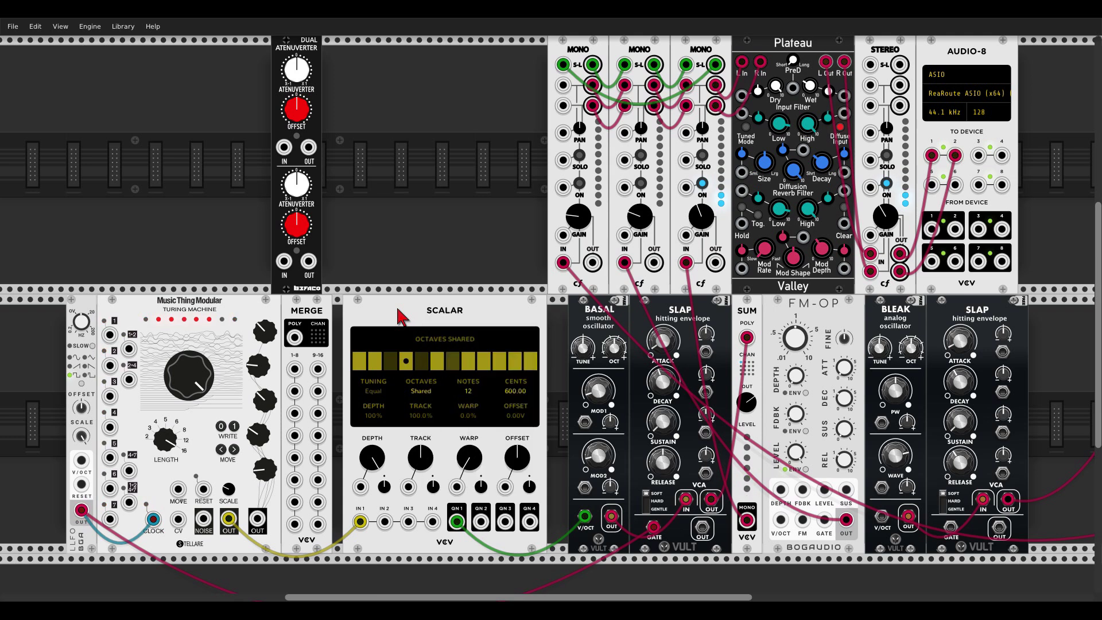
Step: Vary Scalar's offset and reset it, and set depth to 94%, track to 99.0% and warp to 0.7%
left_click_drag(519, 458, 519, 458)
mouse_move(518, 458)
left_mouse_down()
mouse_move(518, 442)
mouse_move(522, 464)
left_mouse_up()
double_click(520, 459)
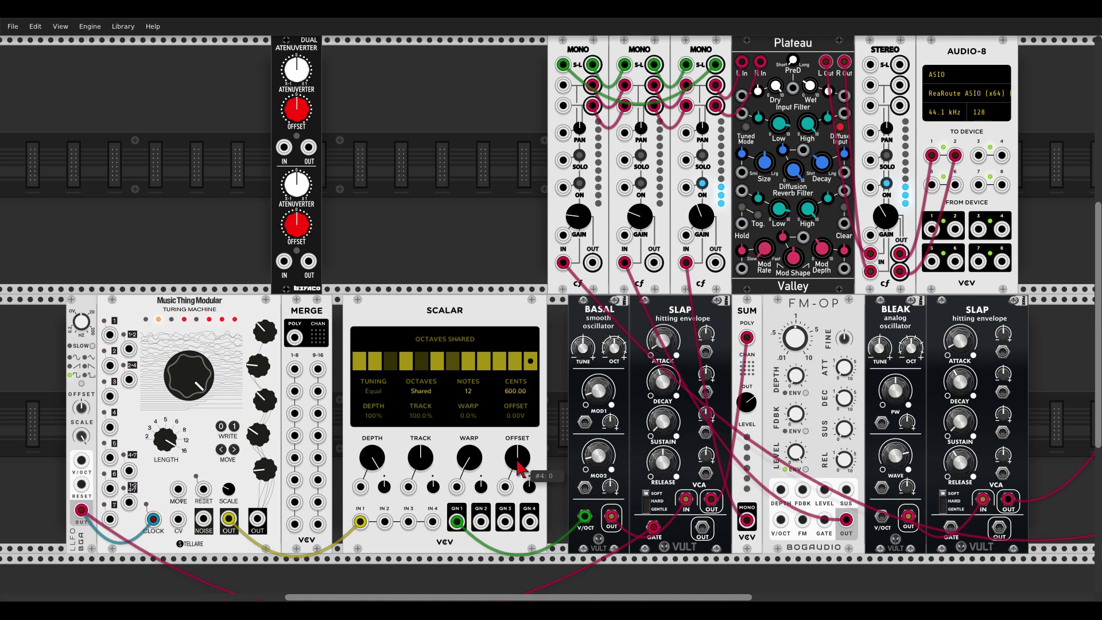
left_click_drag(374, 462, 474, 468)
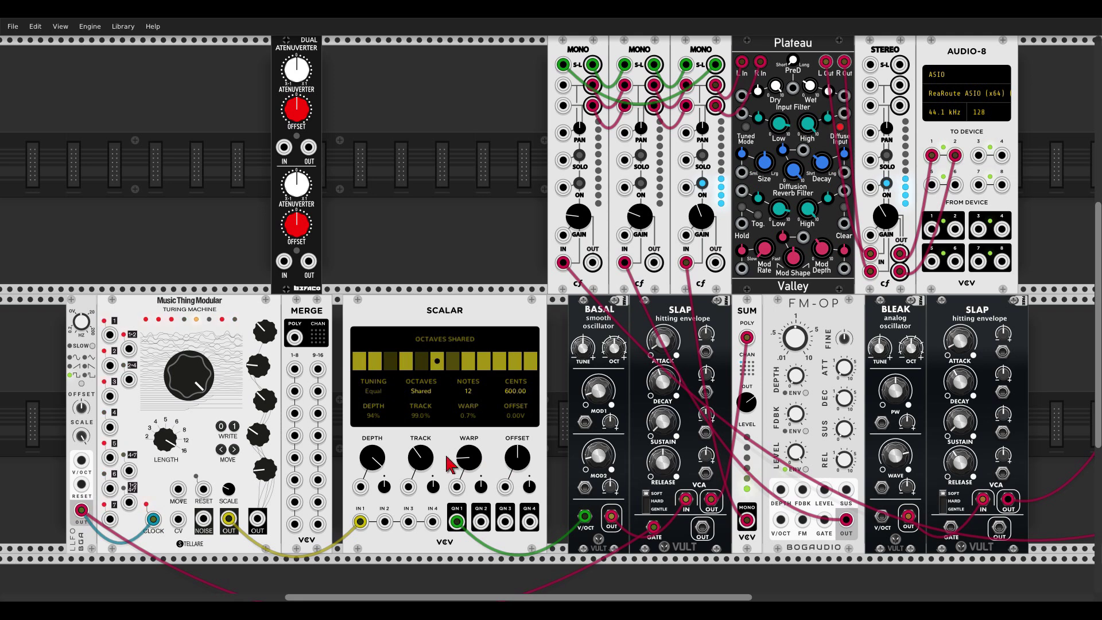
Step: Patch Turing Machine's second OUT through Scalar's second channel to FM-OP's V/OCT, gate FM-OP from the LLFO, and switch on the second MONO channel
left_click_drag(258, 520, 384, 521)
left_click_drag(481, 521, 81, 510)
left_click(641, 184)
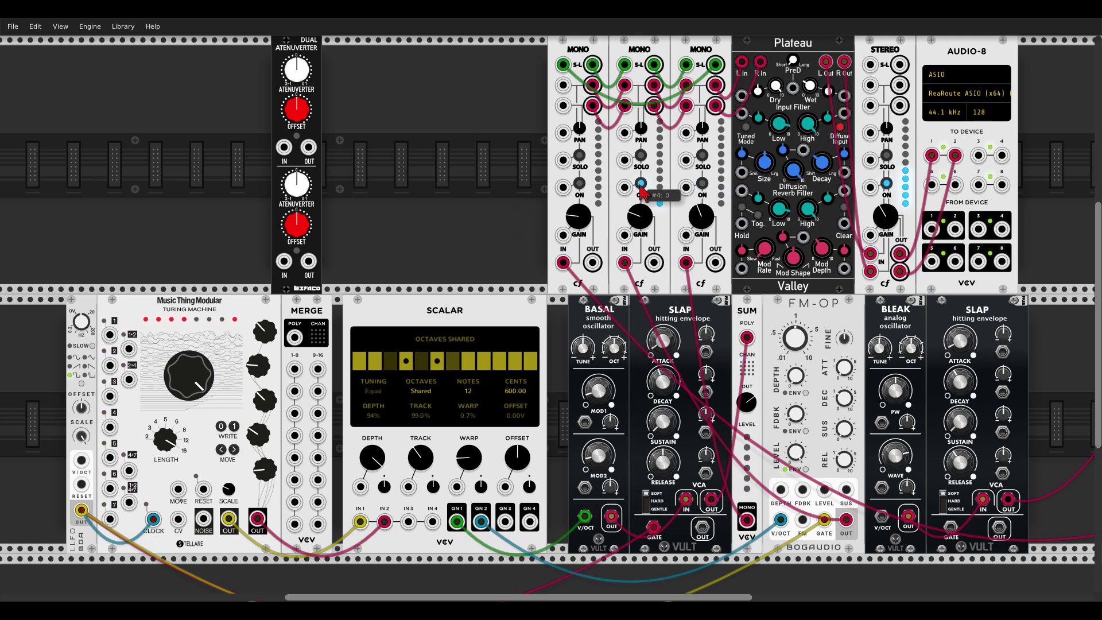
Step: Delete the Scalar module and add the Scale Quantiser Mk.II in its place
right_click(468, 313)
left_click(481, 415)
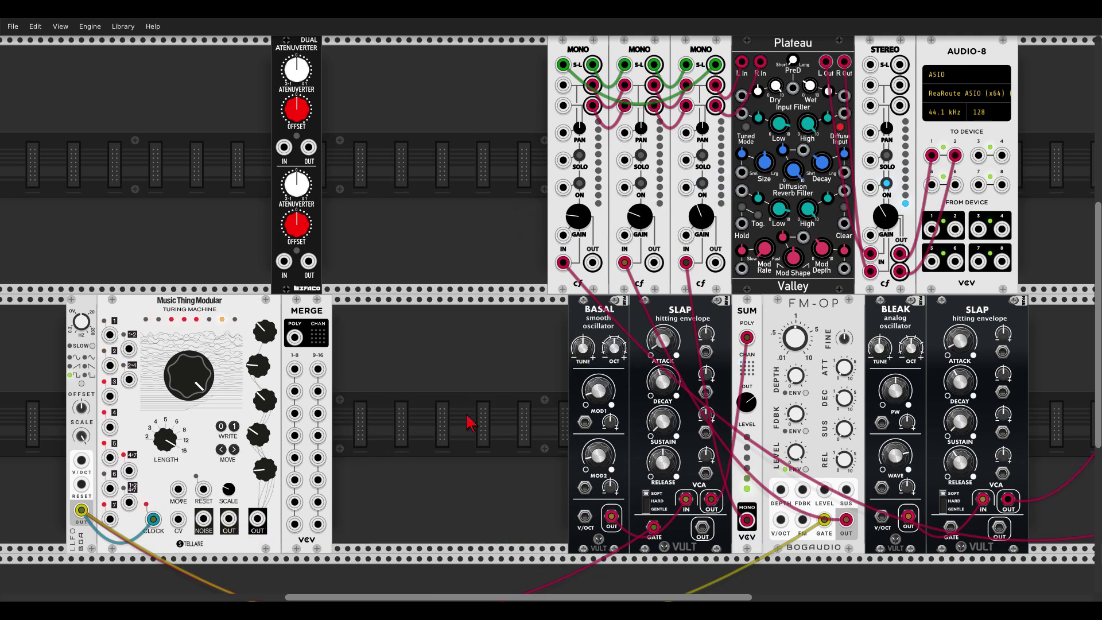
right_click(458, 410)
type("scal")
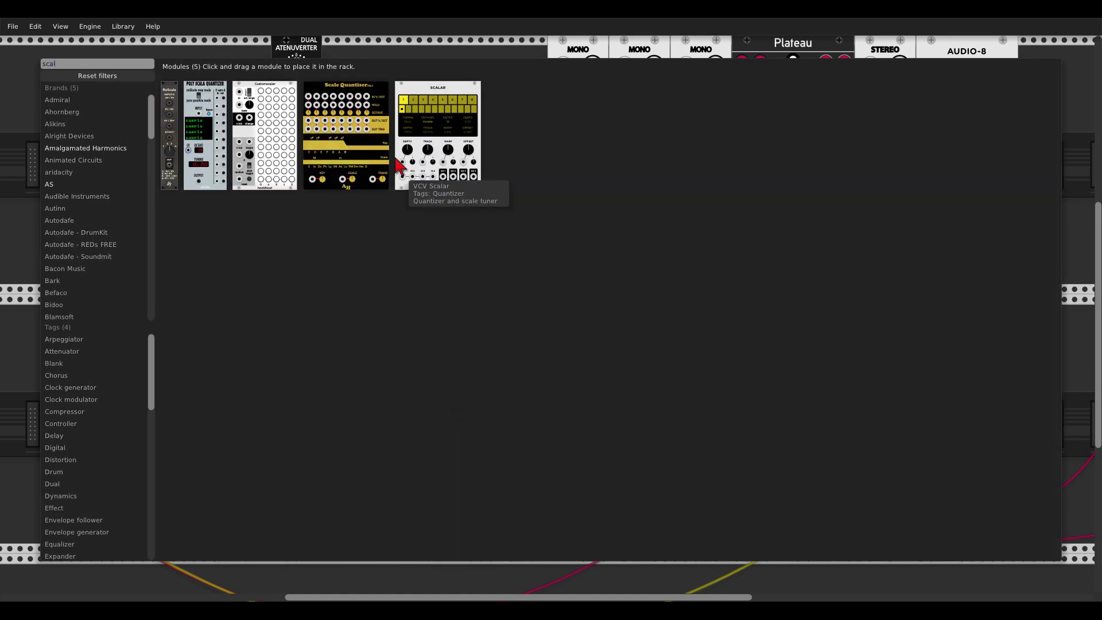
left_click_drag(362, 106, 459, 368)
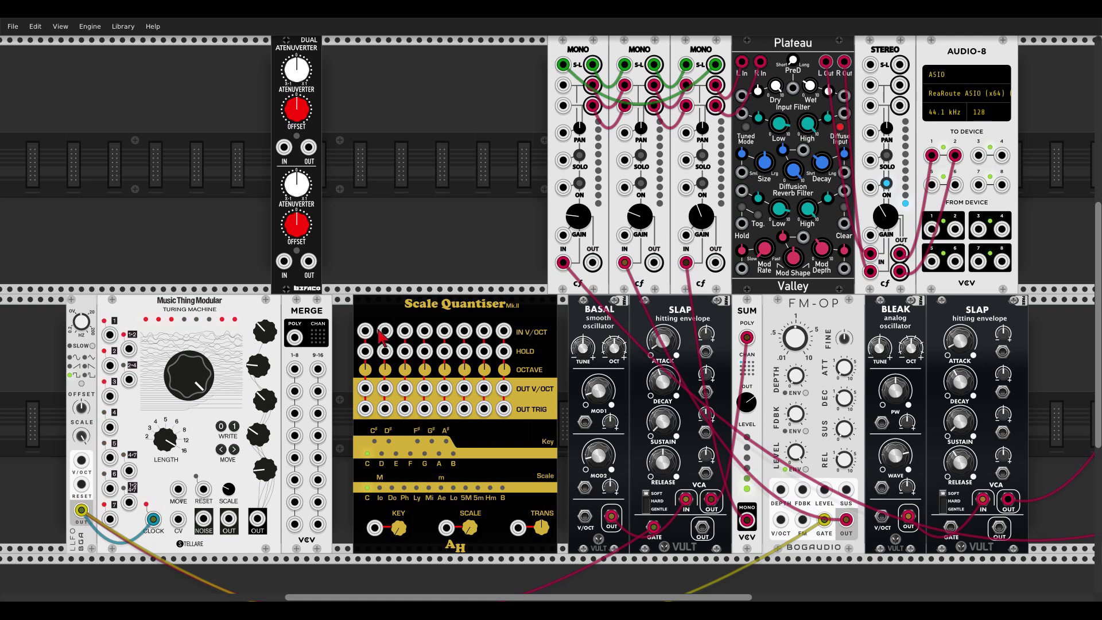
Step: Patch Turing Machine's first OUT and gate 2 into Scale Quantiser's first channel, wire its outputs to Basal and SLAP, and adjust key and scale
left_click_drag(228, 519, 365, 332)
left_click_drag(365, 388, 584, 516)
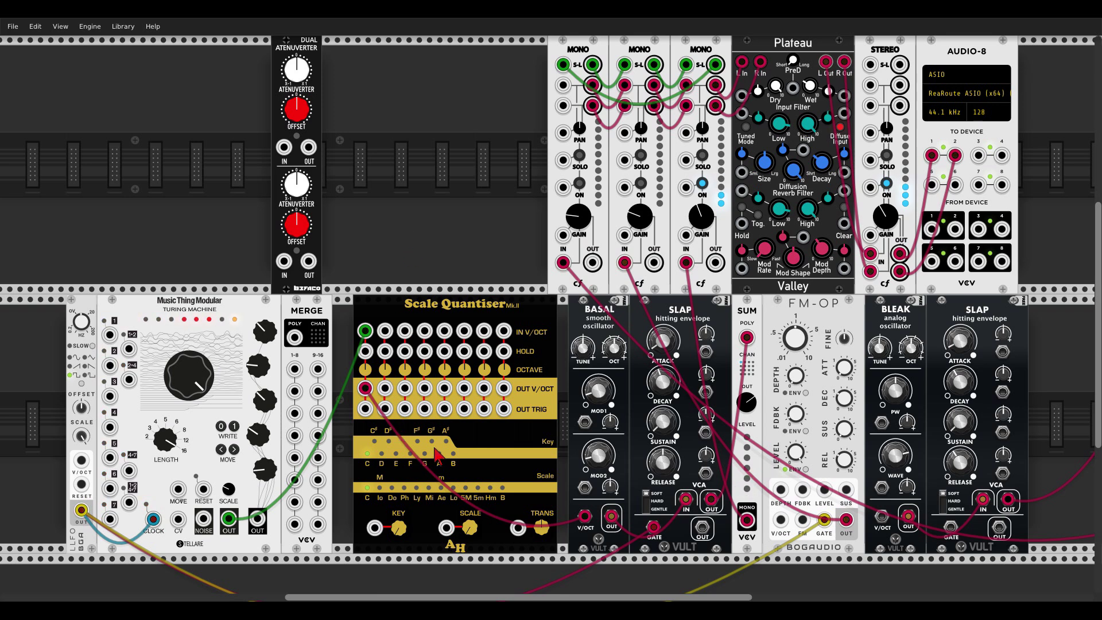
left_click_drag(399, 528, 398, 502)
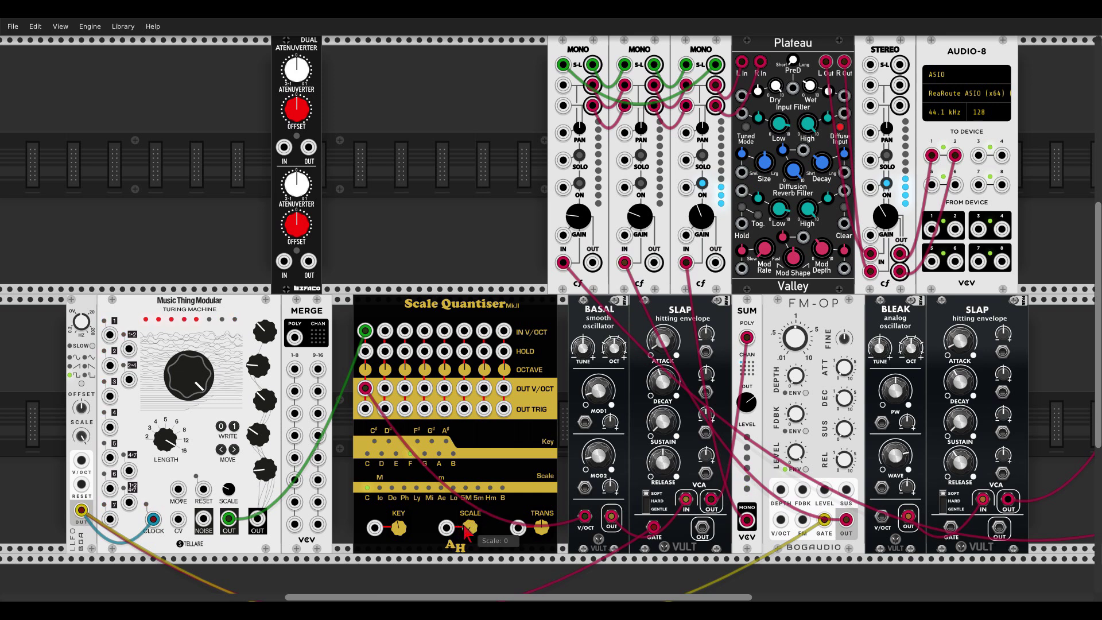
left_click_drag(470, 533, 469, 503)
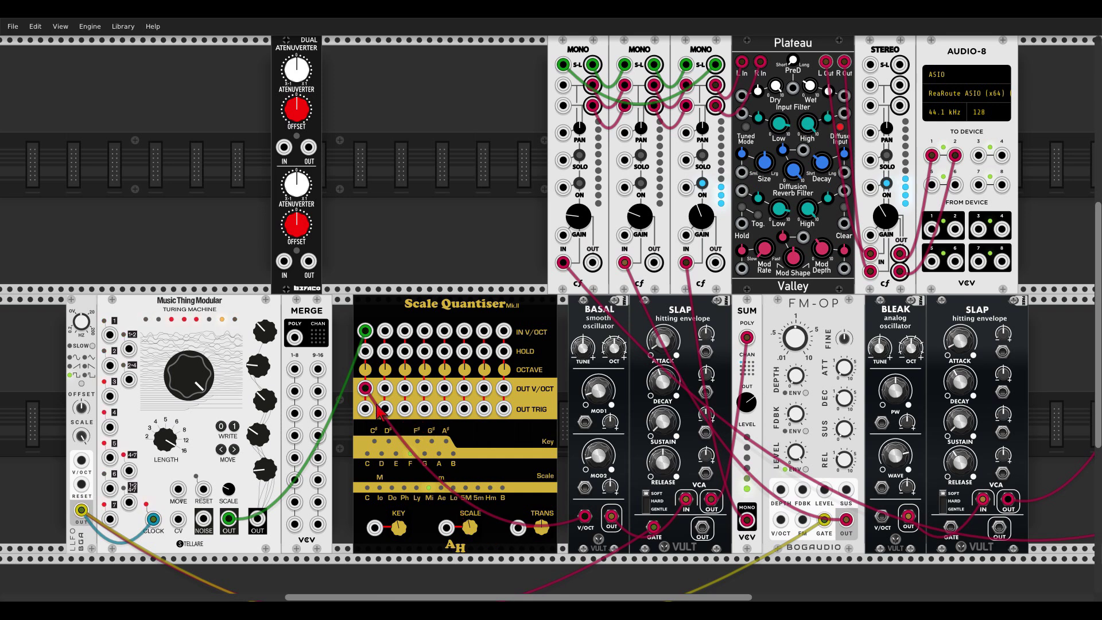
left_click_drag(654, 527, 365, 409)
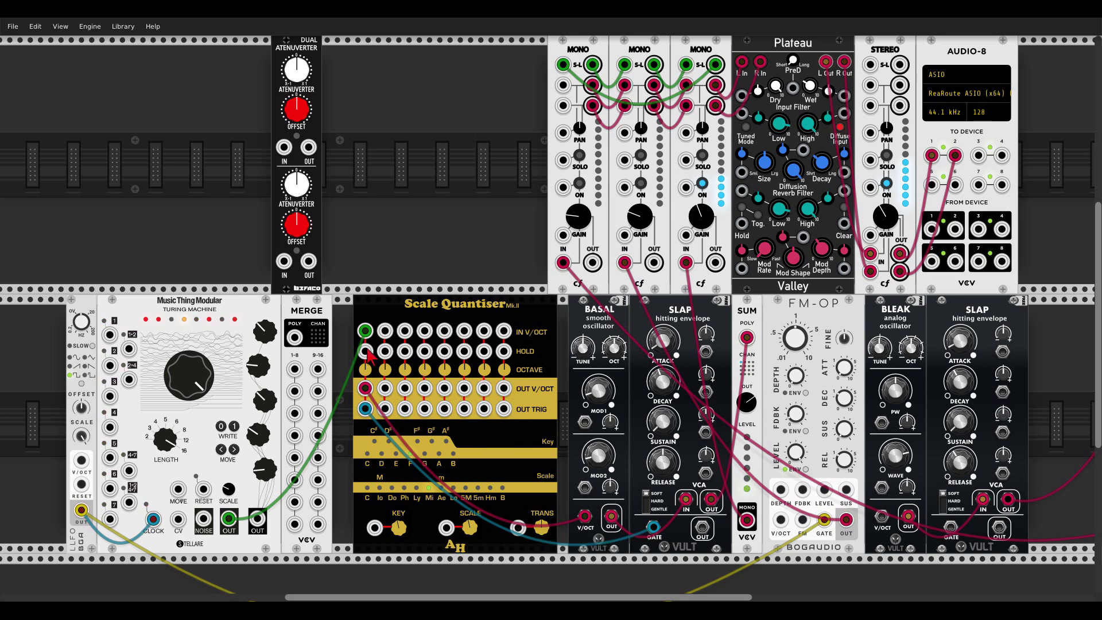
left_click_drag(365, 351, 109, 366)
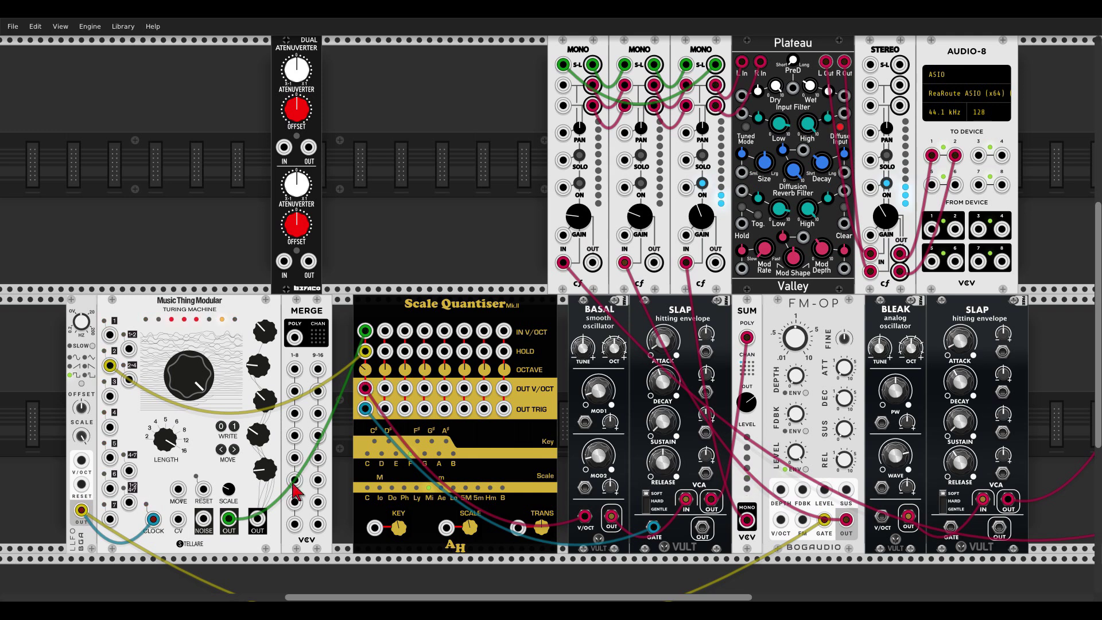
Step: Patch Turing Machine's second OUT through Scale Quantiser's second channel to FM-OP, with gate 4 driving HOLD, and adjust that channel's octave
left_click_drag(257, 519, 759, 509)
mouse_move(385, 388)
left_mouse_down()
mouse_move(746, 529)
mouse_move(781, 520)
mouse_move(385, 408)
left_mouse_up()
left_click(641, 185)
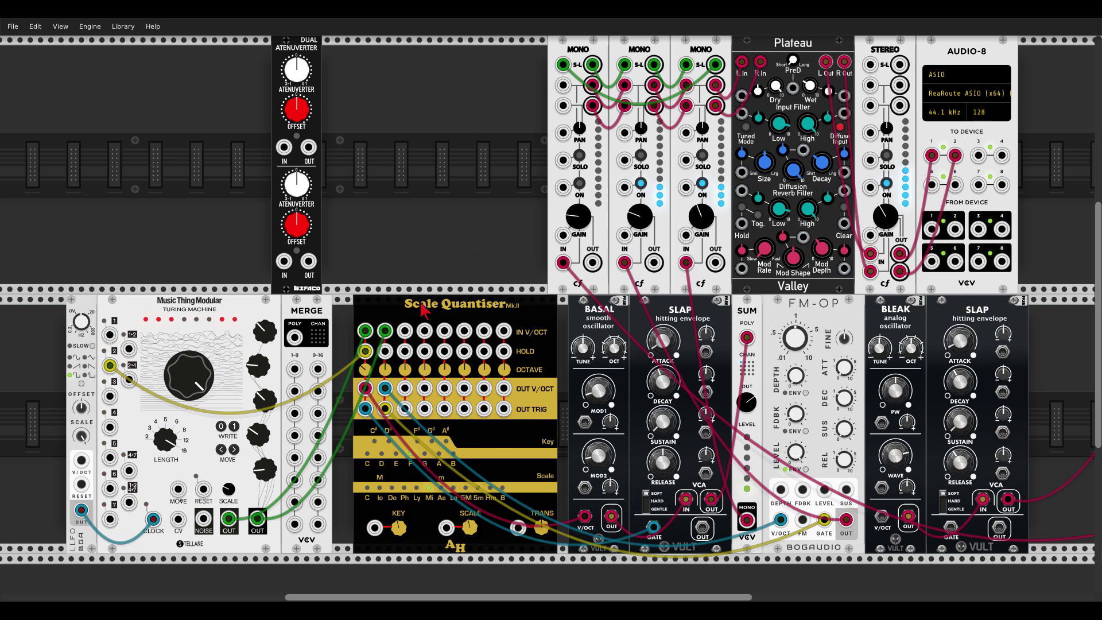
left_click_drag(386, 352, 109, 428)
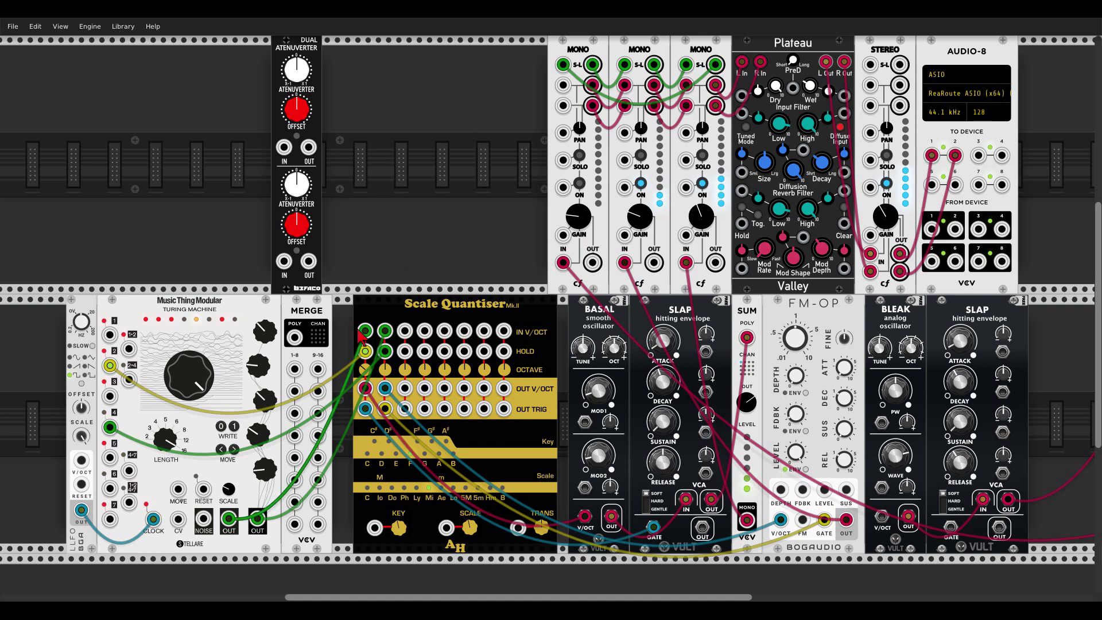
left_click_drag(386, 378, 401, 304)
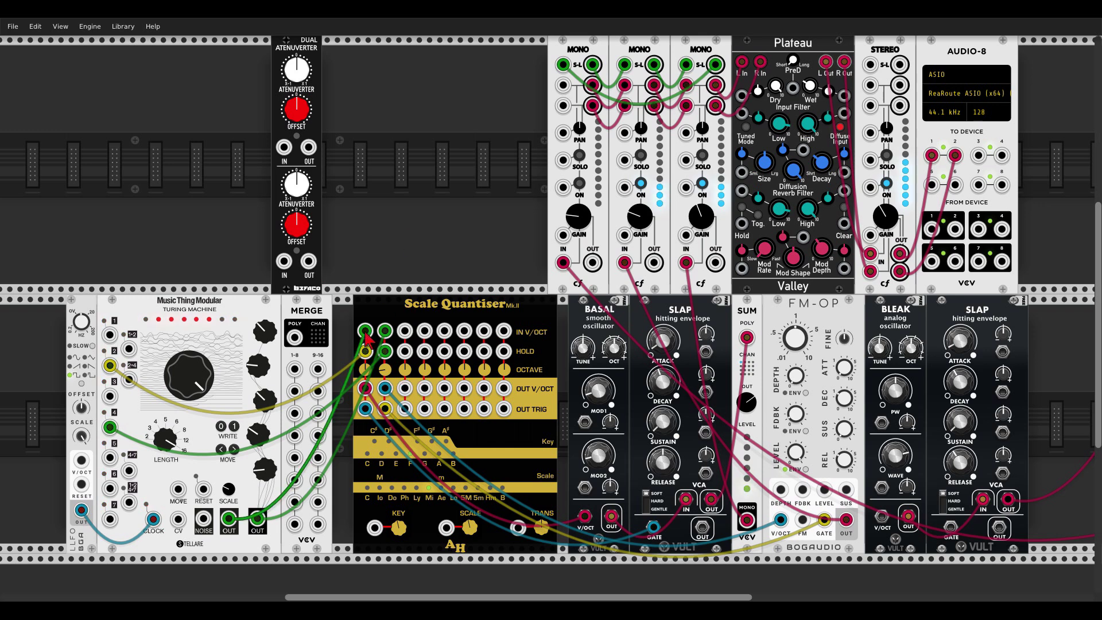
Step: Combine both Turing Machine outputs in MERGE and feed its polyphonic output into Scale Quantiser's first V/OCT input
left_click_drag(365, 332, 295, 369)
left_click_drag(257, 519, 295, 391)
left_click_drag(294, 338, 366, 332)
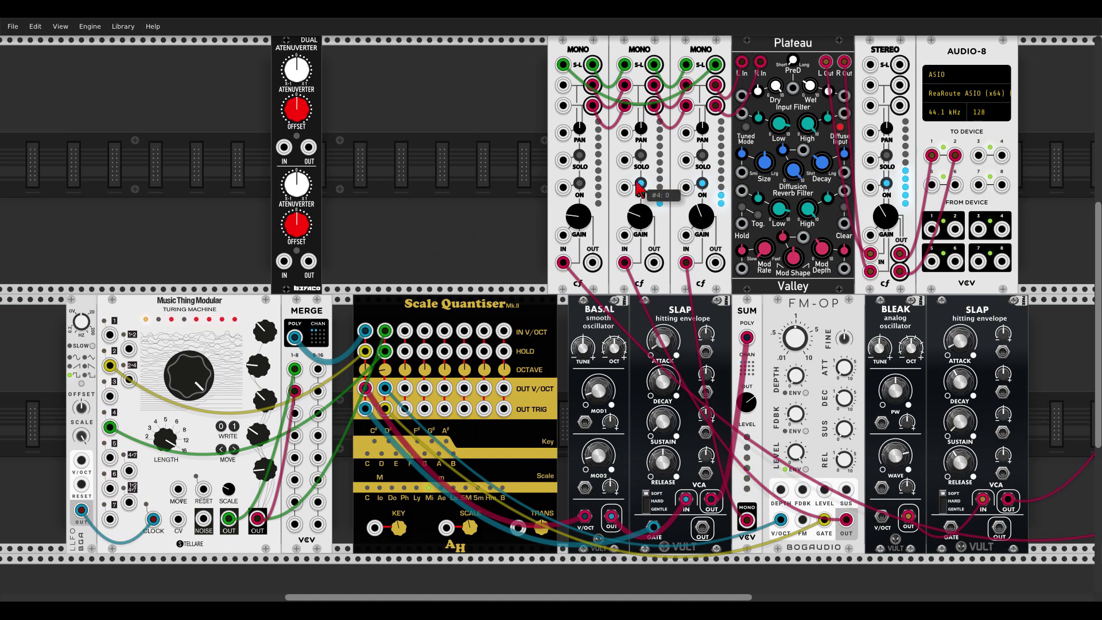
Step: Delete the Scale Quantiser and add noobhour's Customscaler in its place
right_click(462, 317)
left_click(480, 415)
right_click(472, 413)
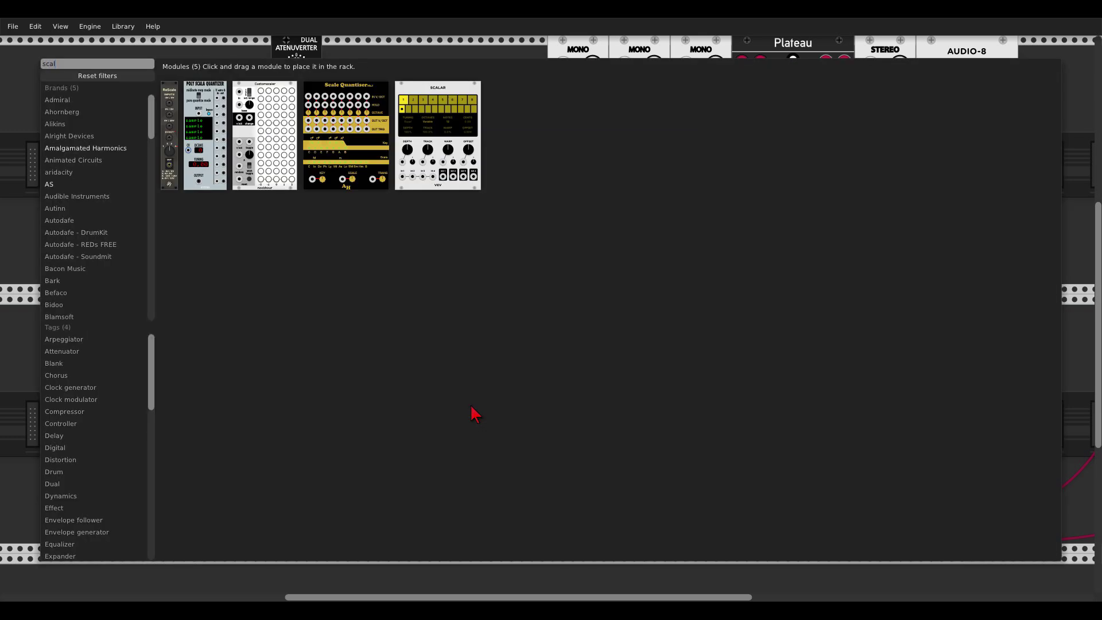
left_click_drag(264, 98, 460, 347)
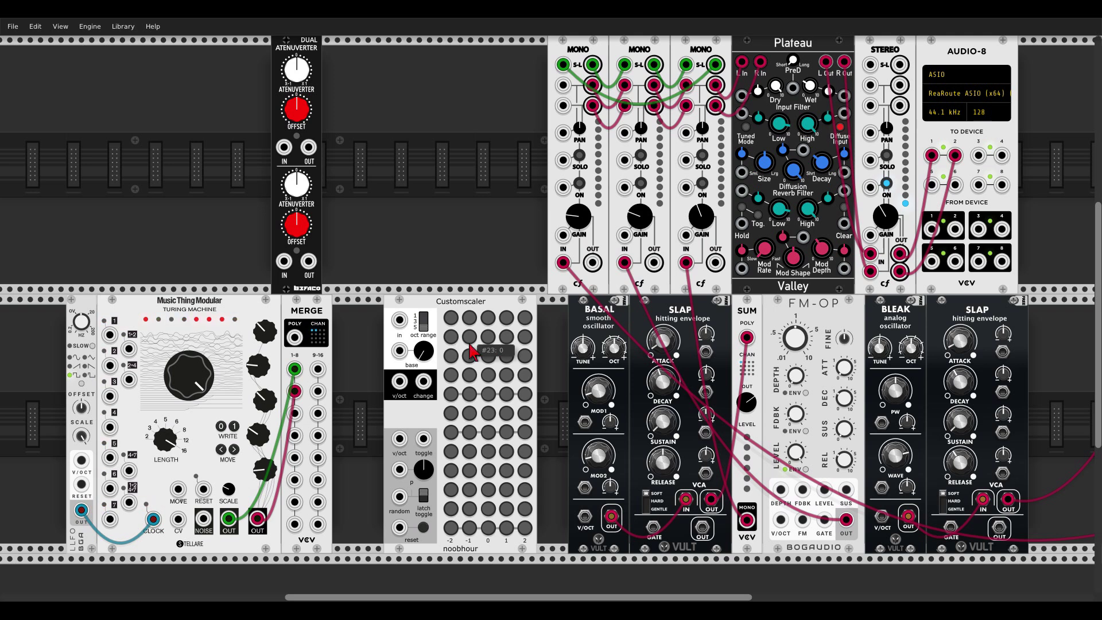
Step: Enable a custom selection of notes across the -1 to 2 octave columns of Customscaler's grid
left_click(488, 529)
left_click(507, 528)
left_click(524, 528)
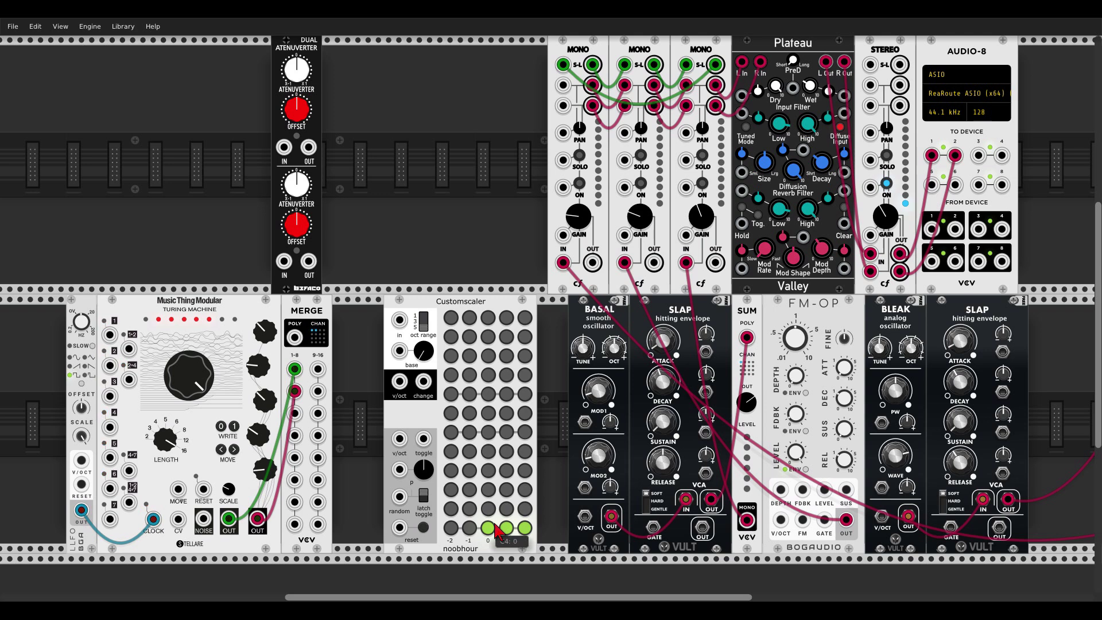
left_click(488, 490)
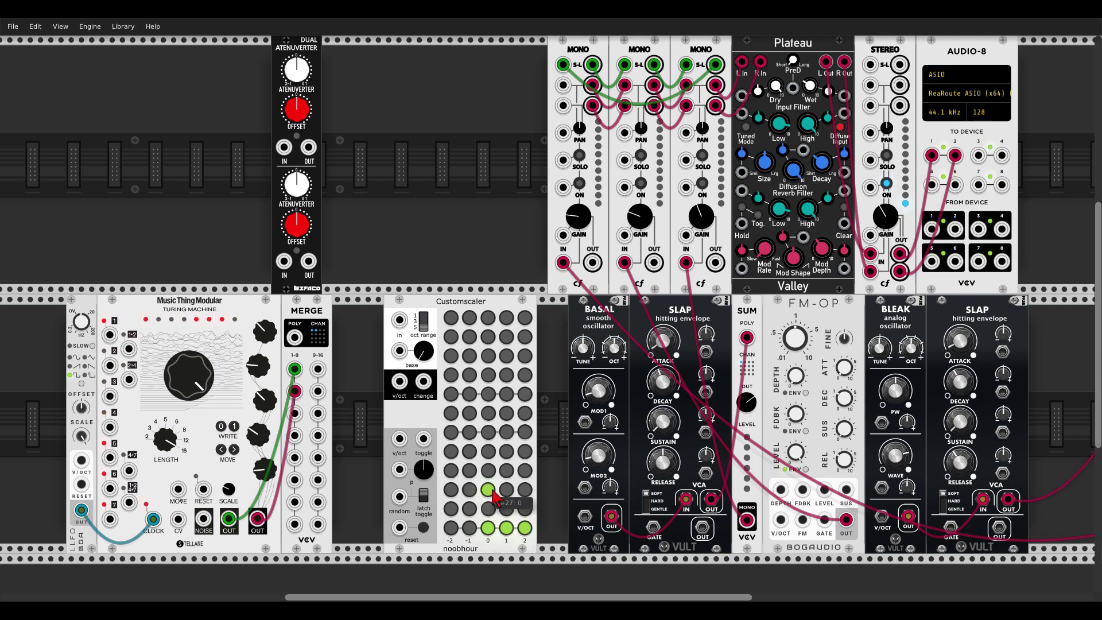
left_click(525, 491)
left_click(506, 452)
left_click(525, 452)
left_click(507, 433)
left_click(488, 433)
left_click(488, 395)
left_click(525, 394)
left_click(470, 394)
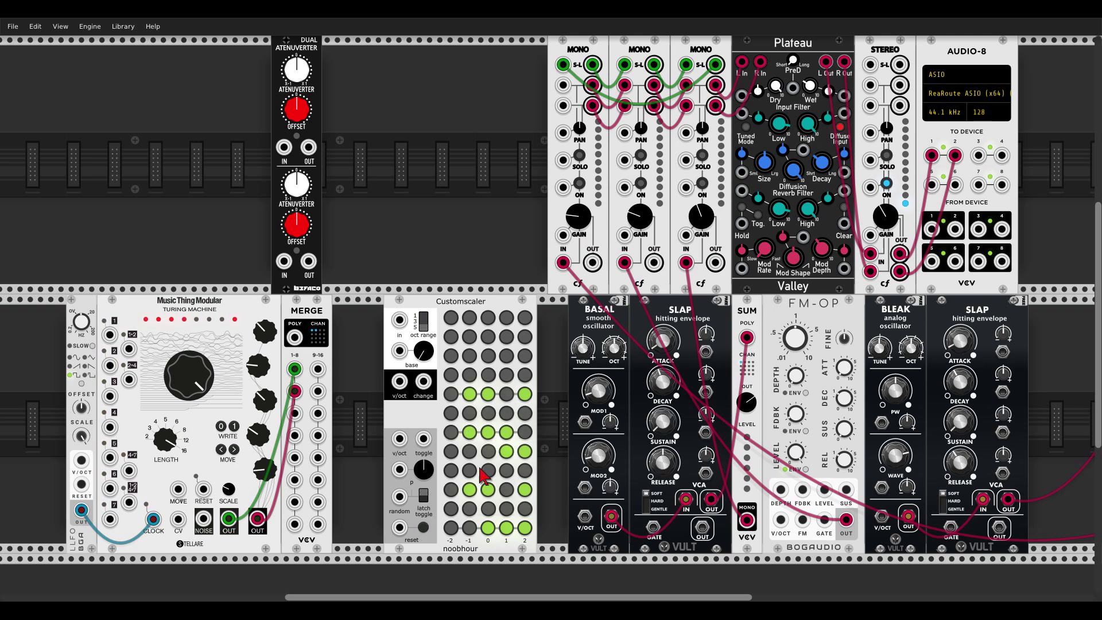
left_click(489, 357)
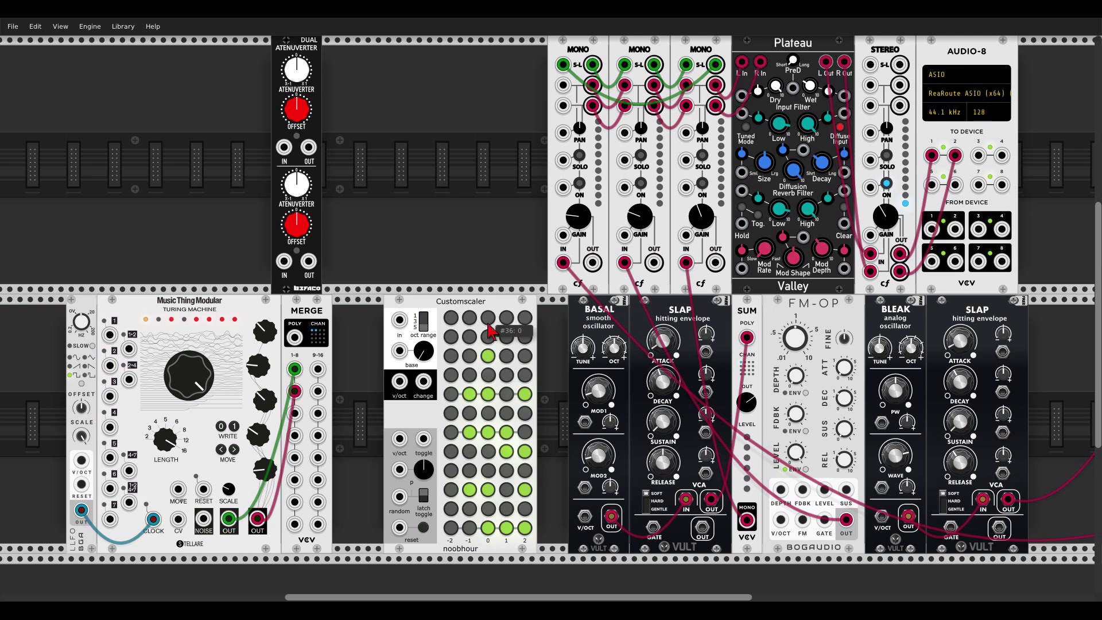
left_click(489, 319)
left_click(525, 319)
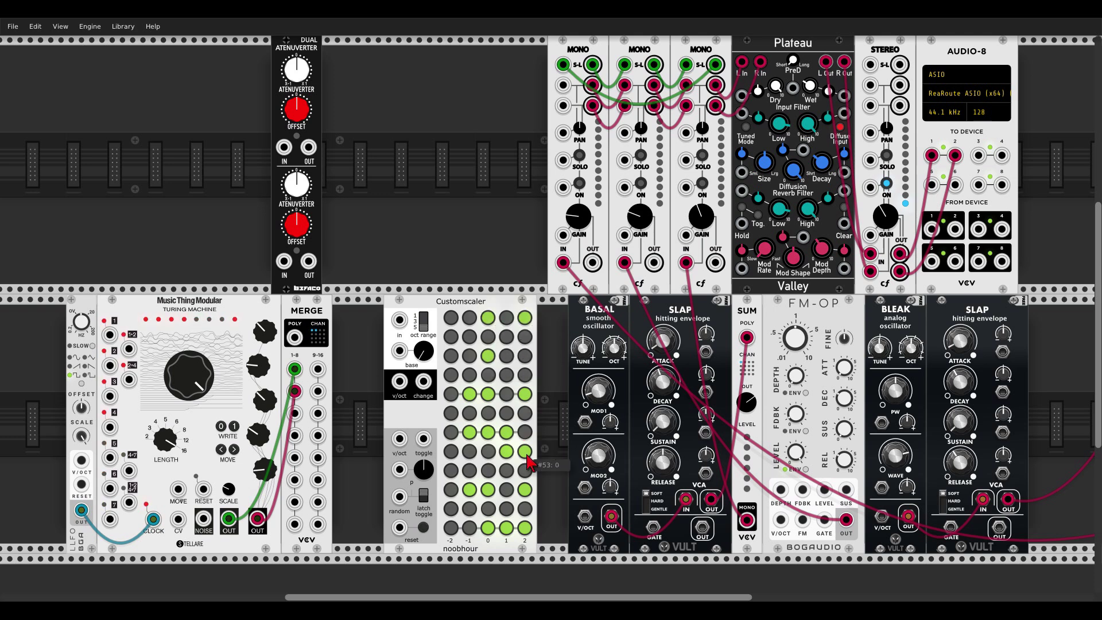
Step: Patch Turing Machine's first OUT through Customscaler to Basal's V/OCT and SLAP's gate, and adjust Turing Machine's main and scale knobs
left_click_drag(294, 391, 295, 395)
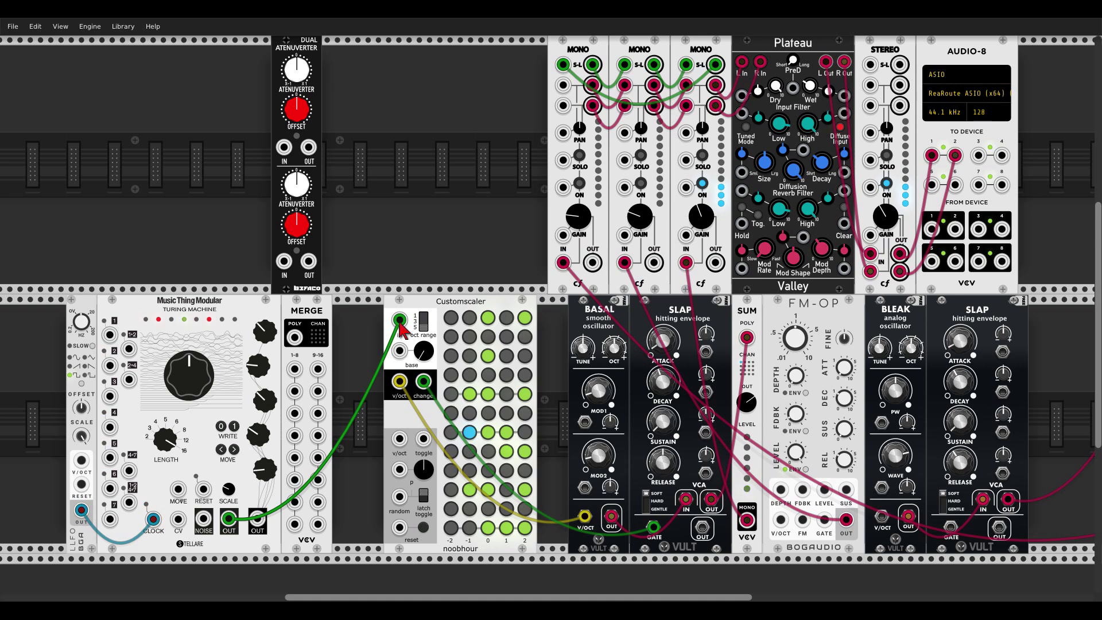
left_click_drag(189, 380, 187, 375)
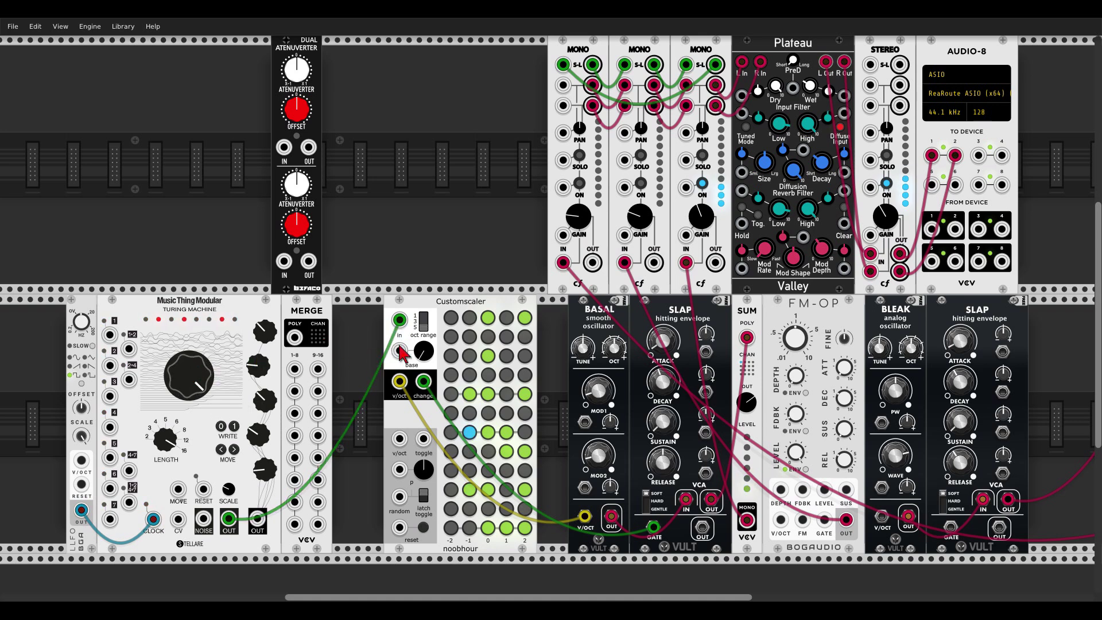
left_click_drag(229, 495, 235, 497)
Step: Raise Customscaler's base tone to 5 half tones and turn it back down
mouse_move(422, 361)
left_click_drag(422, 361, 422, 354)
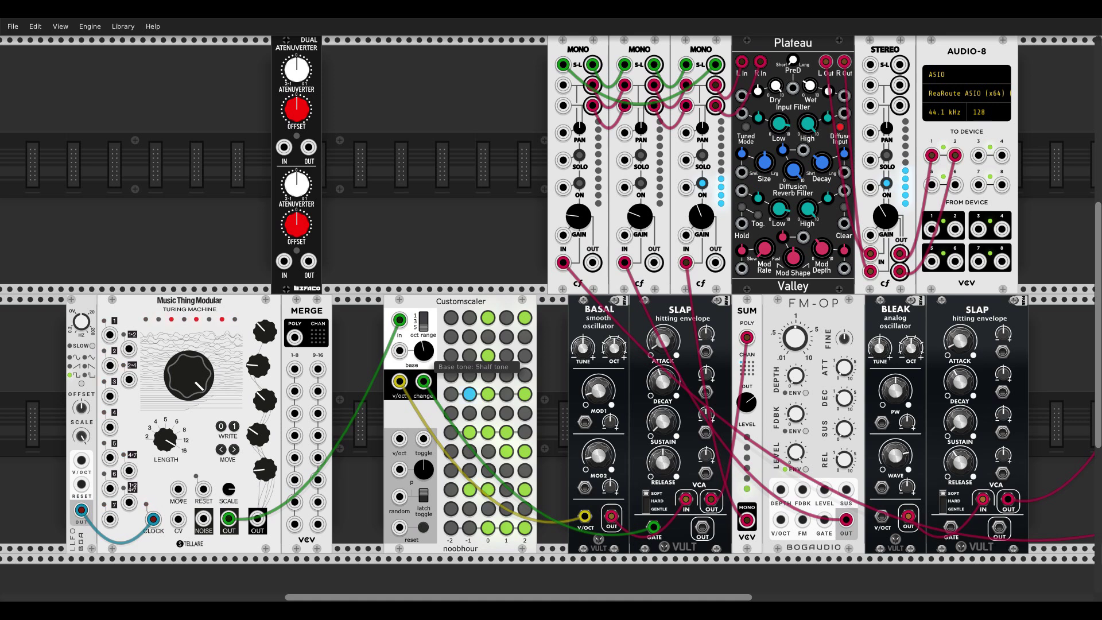
left_click_drag(423, 350, 423, 355)
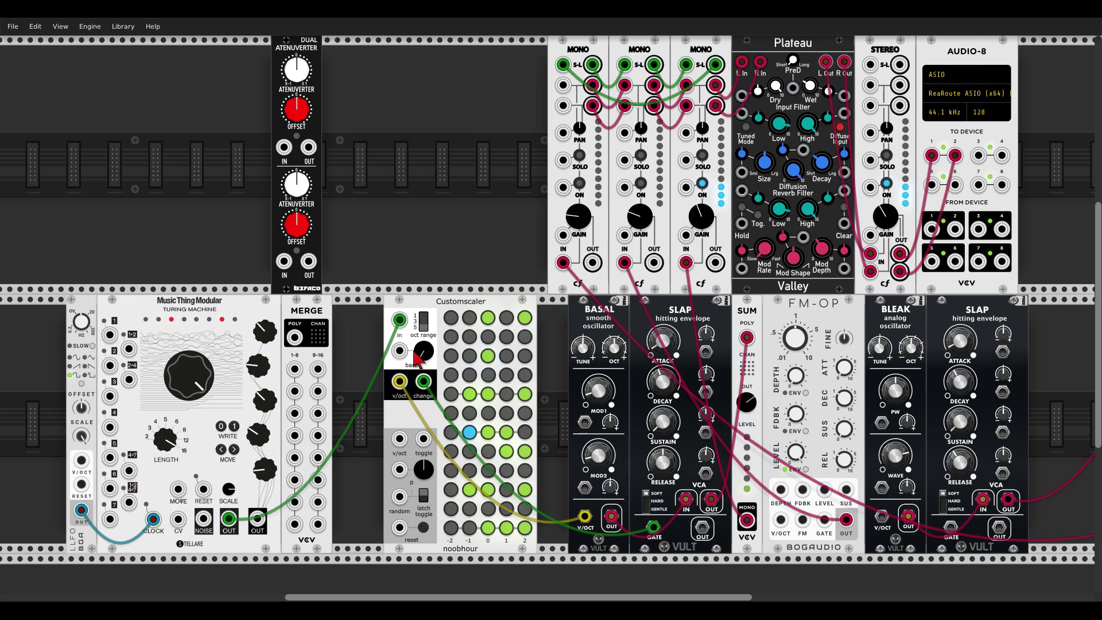
Step: Add the JW Quantizer module above Customscaler and set its scale to Major
right_click(423, 258)
type("jw")
left_click_drag(882, 95, 390, 159)
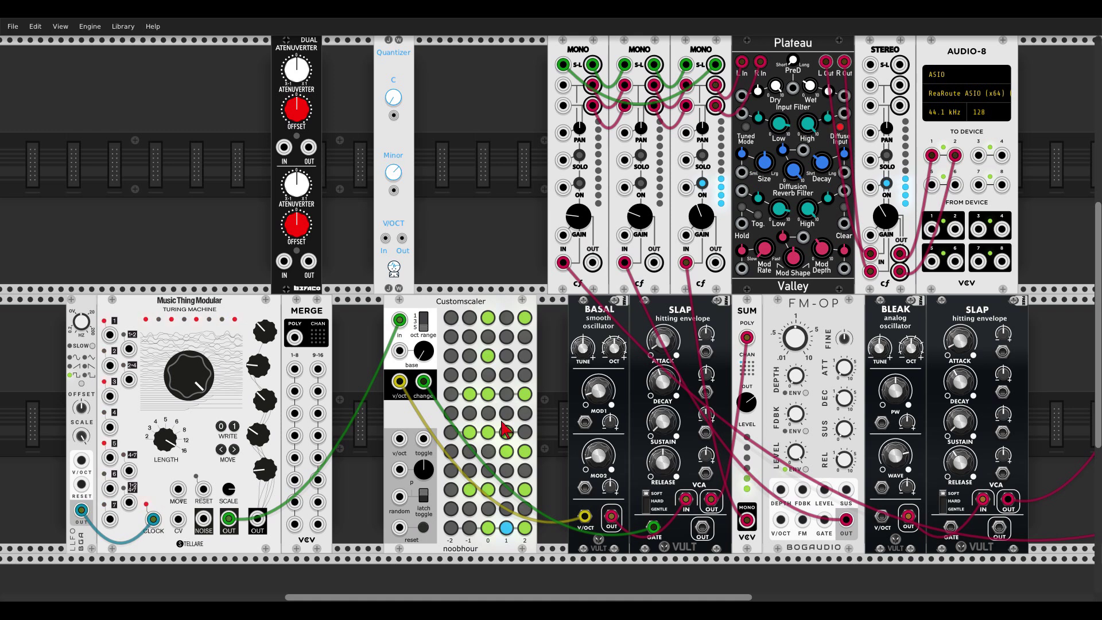
left_click_drag(394, 173, 394, 183)
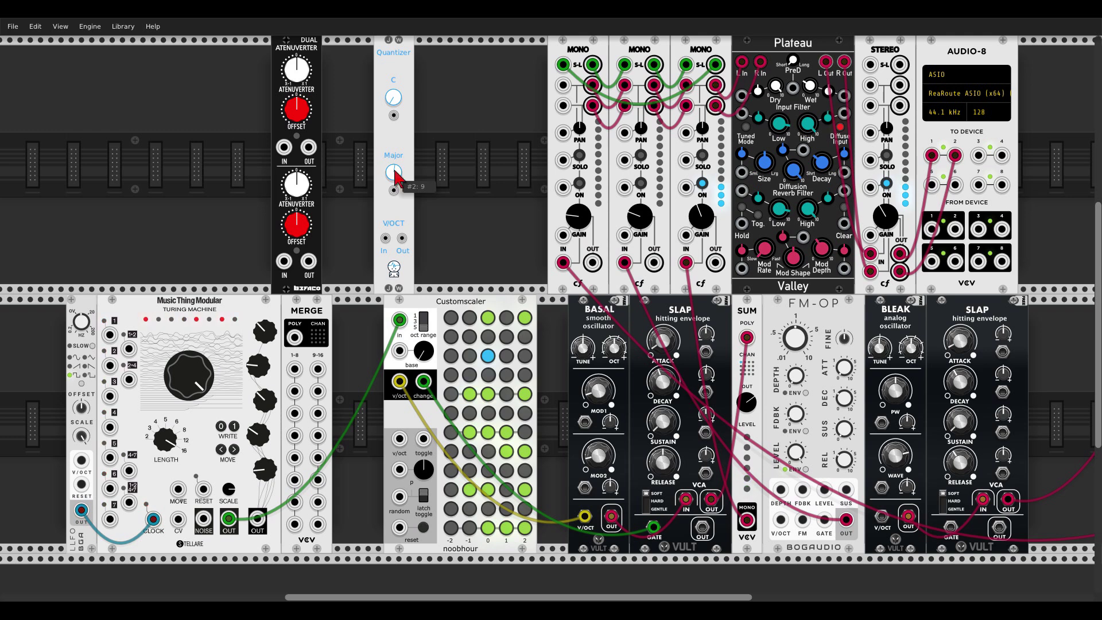
Step: Patch Turing Machine's second OUT through the Quantizer to Customscaler's toggle V/OCT, trigger toggle from the LLFO, and unplug both toggle inputs
left_click_drag(257, 519, 396, 451)
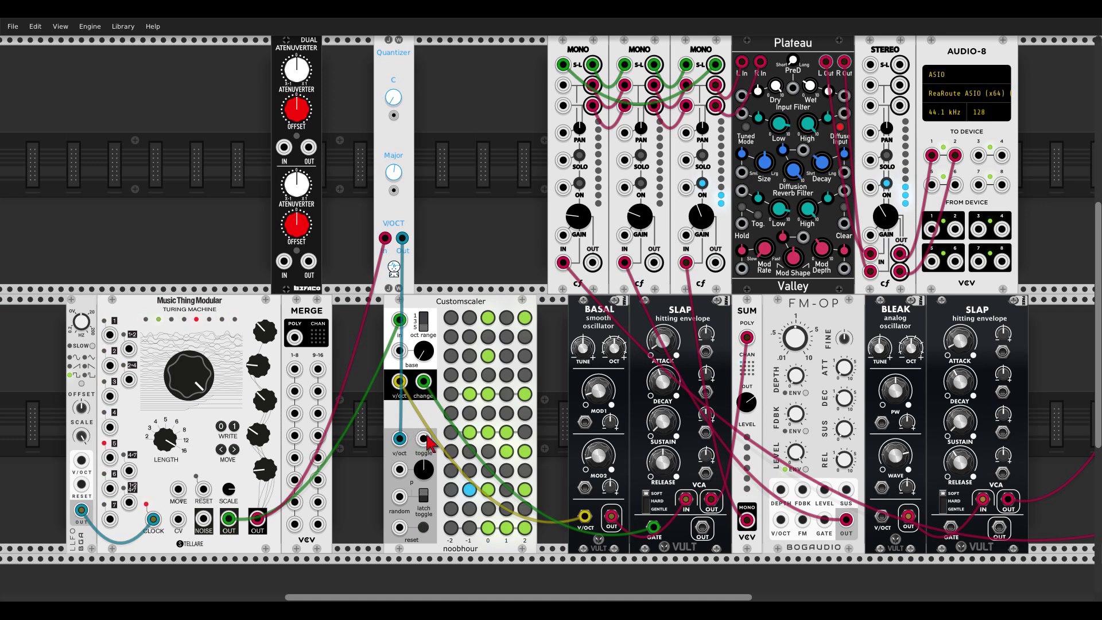
left_click_drag(424, 439, 82, 510)
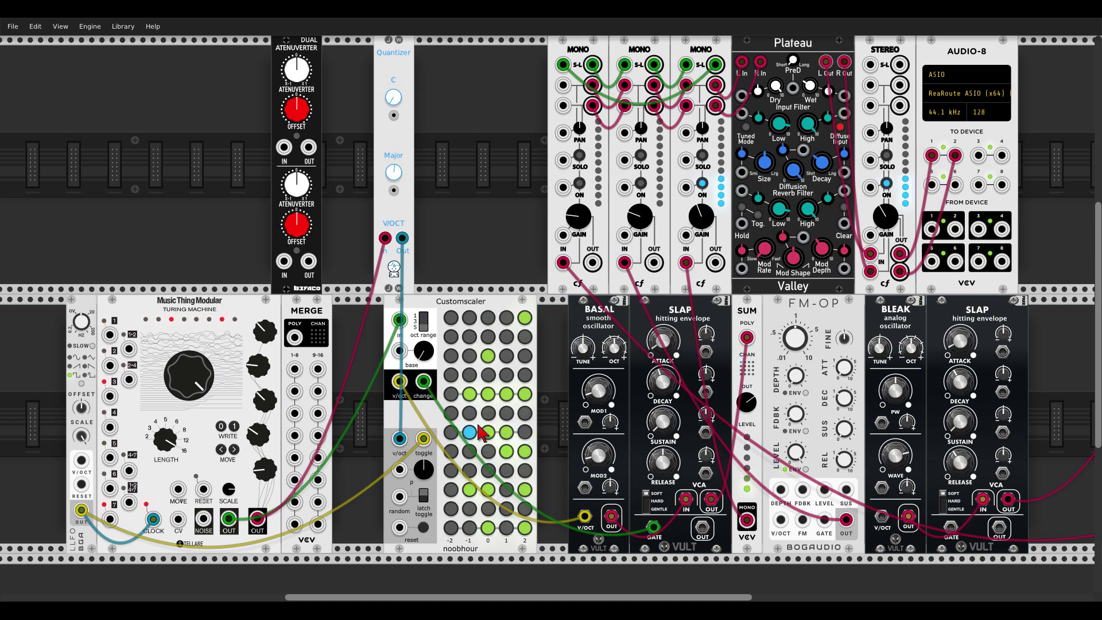
left_click_drag(423, 438, 410, 438)
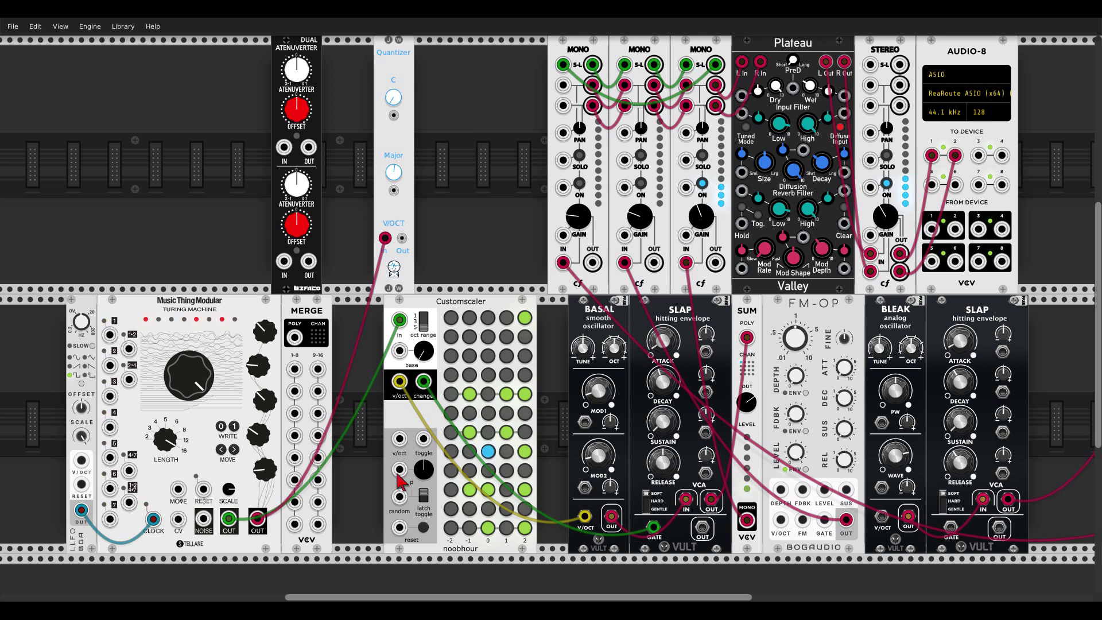
Step: Trigger Customscaler's random input from the LLFO and vary its probability from 1% upward, toggling one grid note
left_click_drag(401, 504, 85, 508)
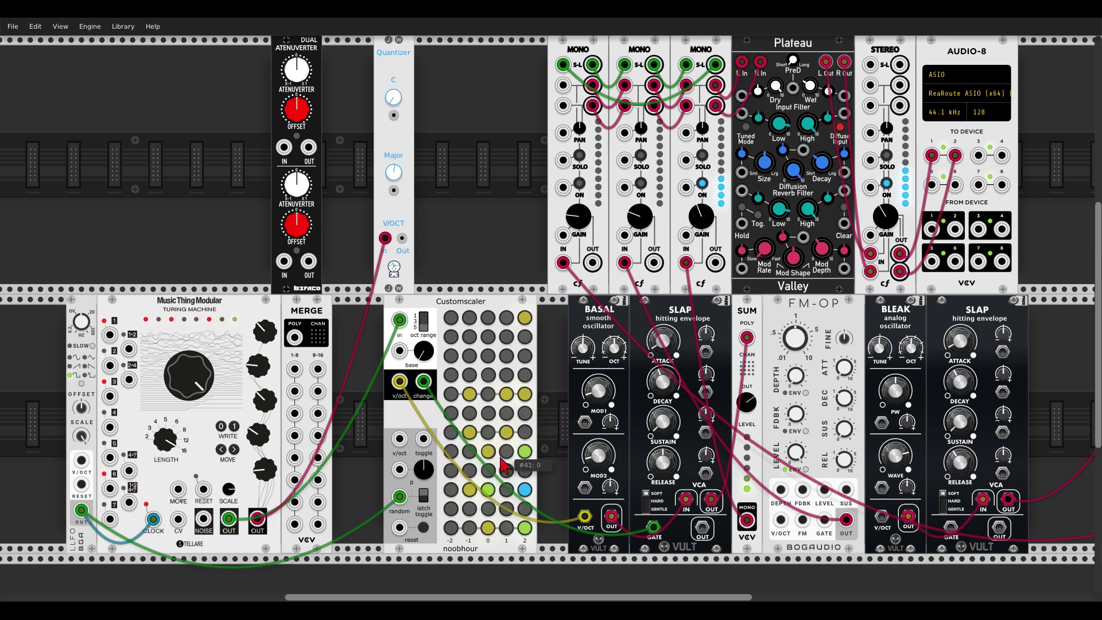
left_click_drag(429, 469, 428, 475)
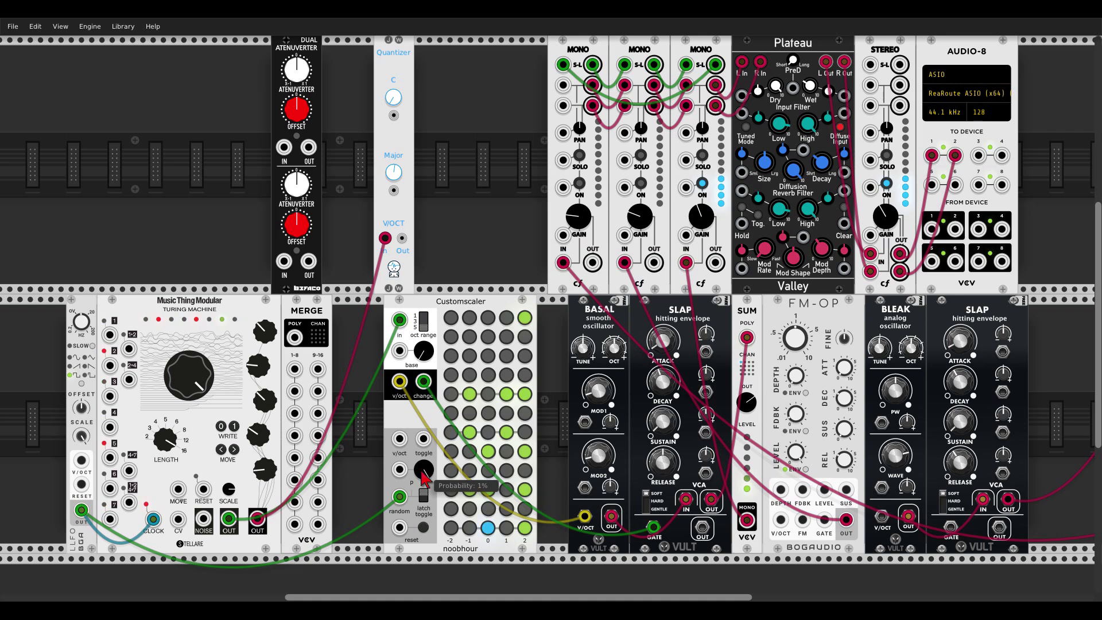
left_click(507, 394)
left_click_drag(426, 477, 424, 475)
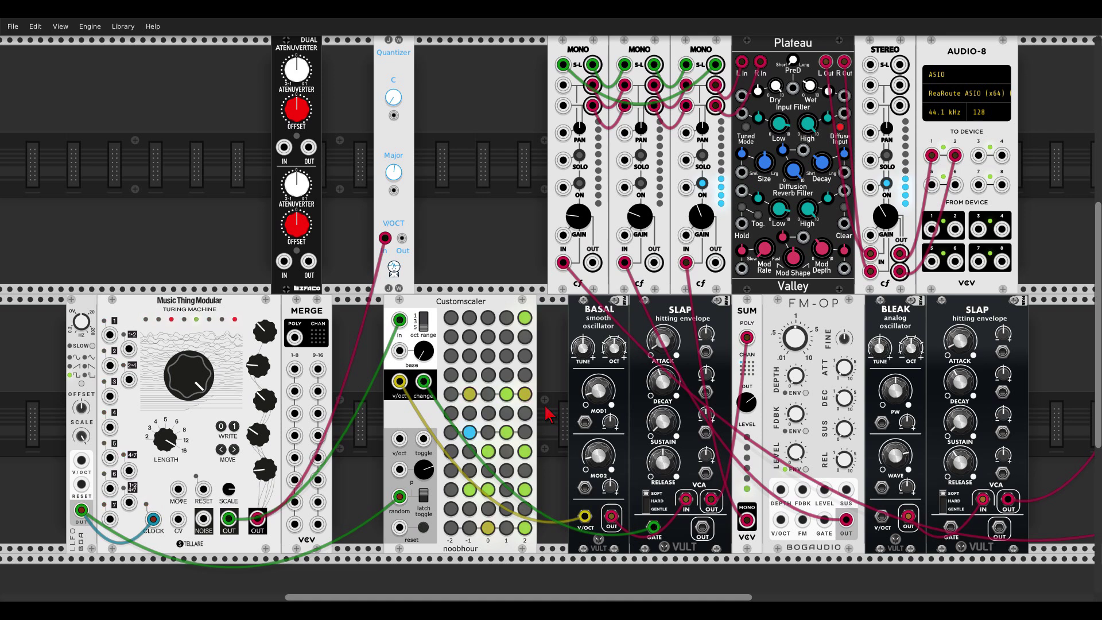
Step: Route both Turing Machine outputs into MERGE and feed the polyphonic signal to Customscaler's input
left_click_drag(400, 320, 294, 370)
left_click_drag(385, 238, 294, 391)
left_click_drag(294, 337, 400, 320)
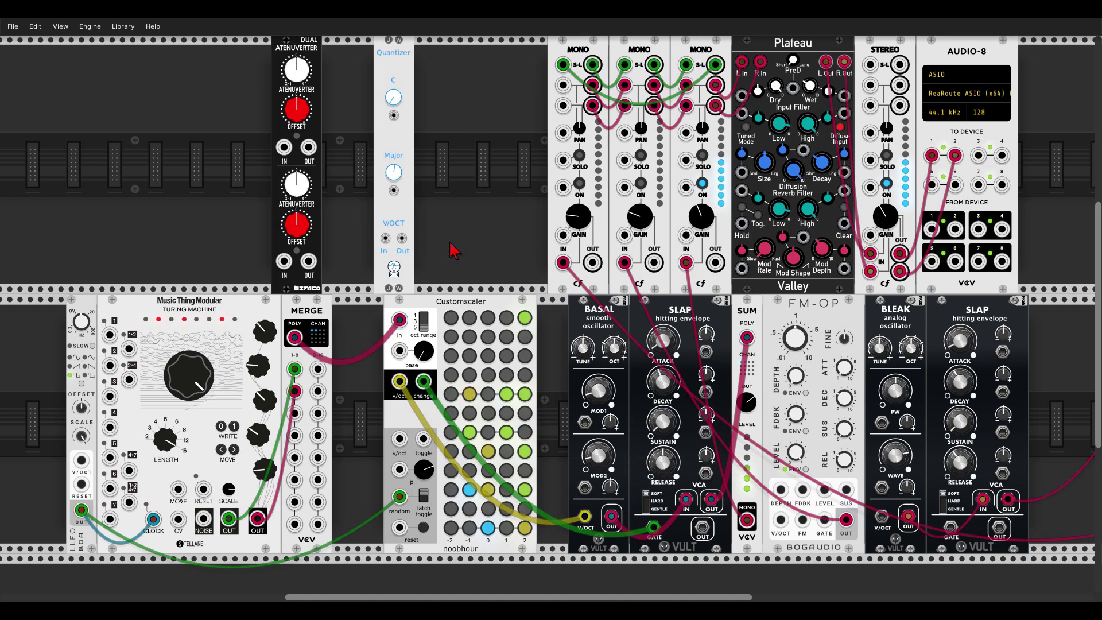
Step: Replace the Quantizer and Customscaler with Probably Note, patched from Turing Machine's first OUT and the LLFO to Basal's V/OCT
right_click(404, 83)
left_click(422, 164)
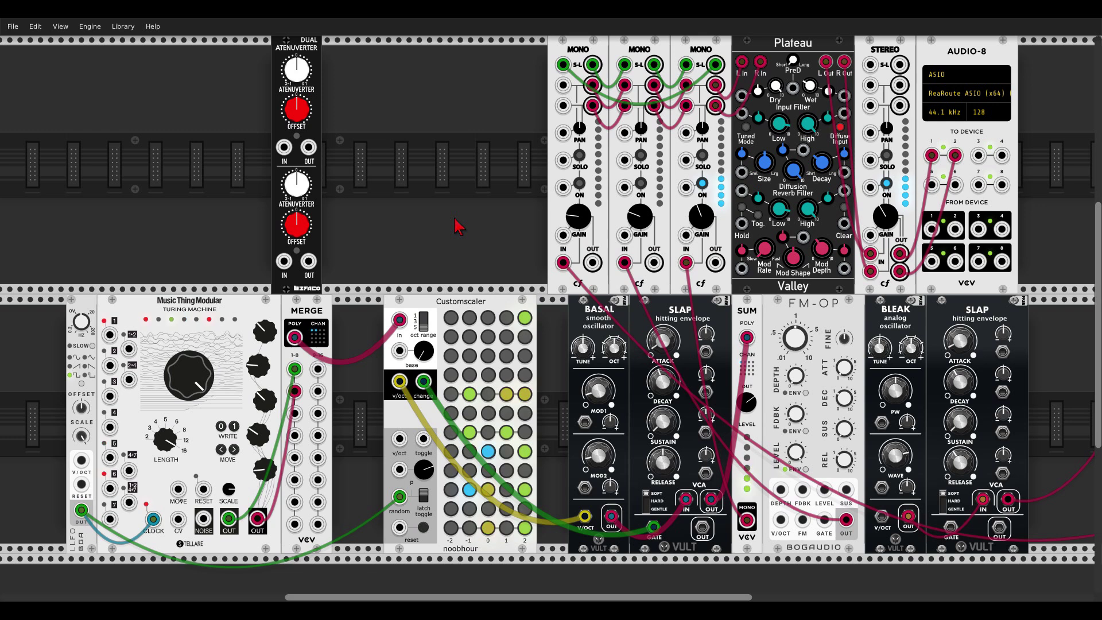
right_click(445, 305)
left_click(459, 405)
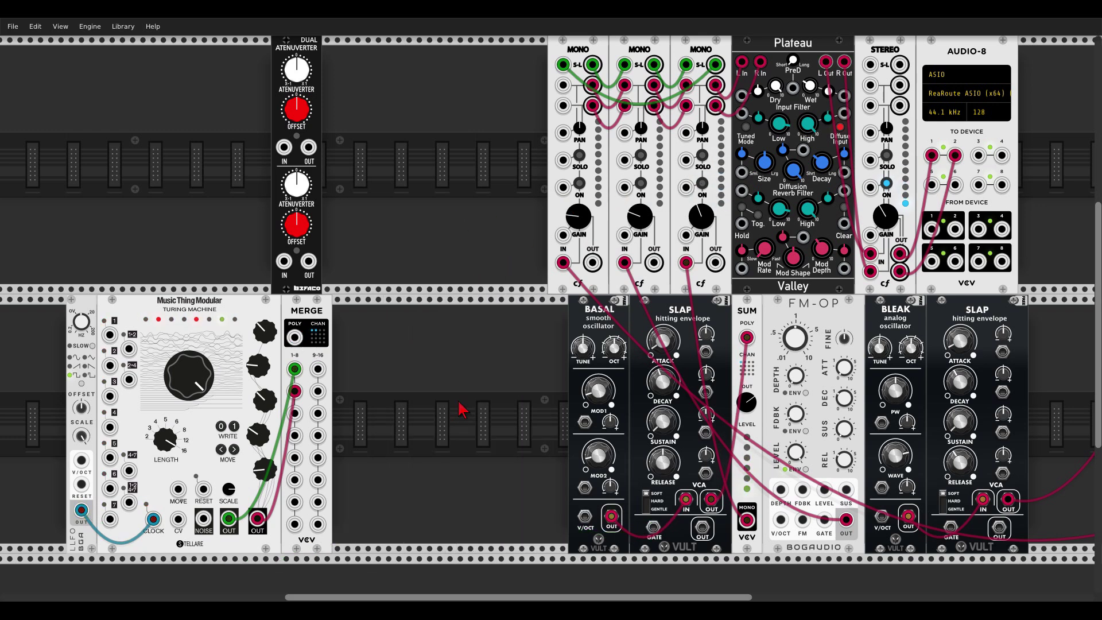
right_click(462, 408)
key("Escape")
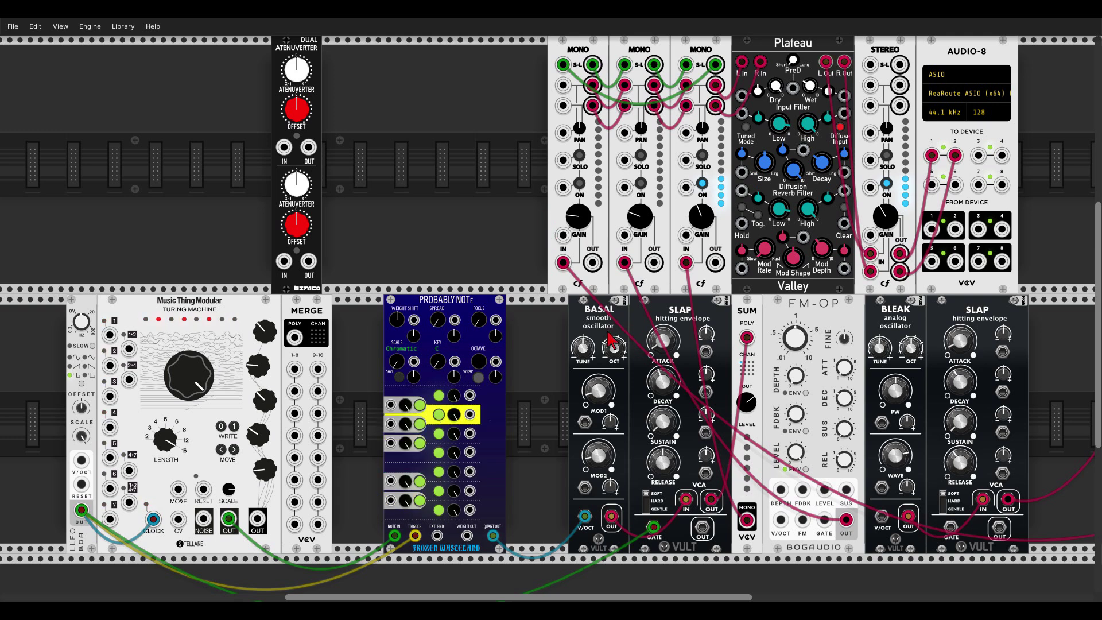
Step: Adjust Basal's octave, and set Probably Note's scale to Aeolian (minor) with a spread of 4
left_click_drag(613, 353, 613, 362)
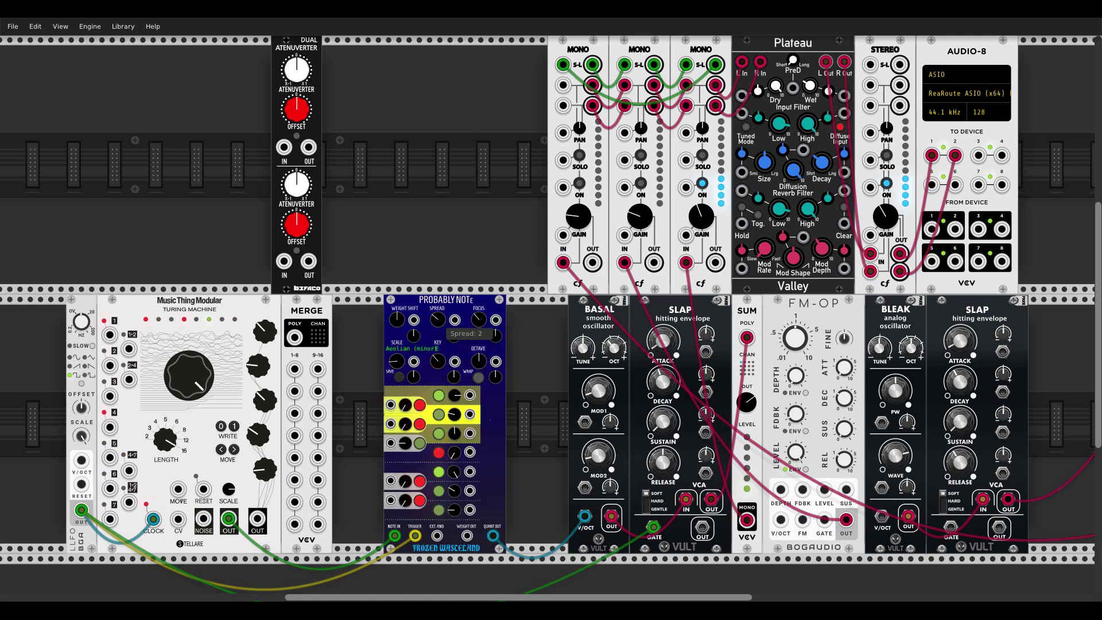
mouse_move(439, 320)
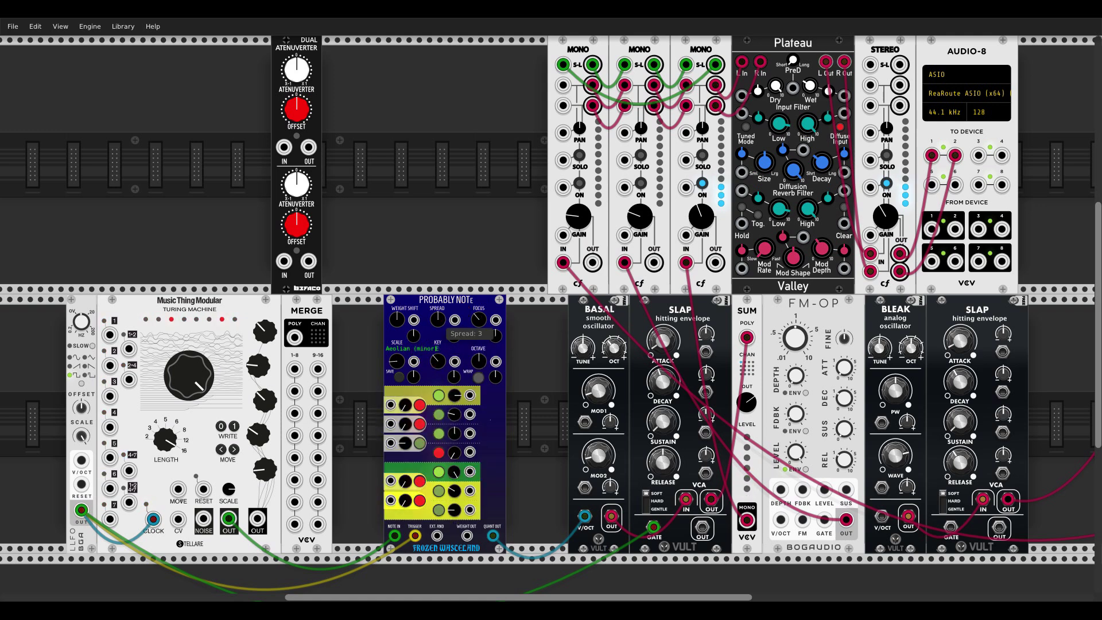
left_click_drag(439, 321, 441, 336)
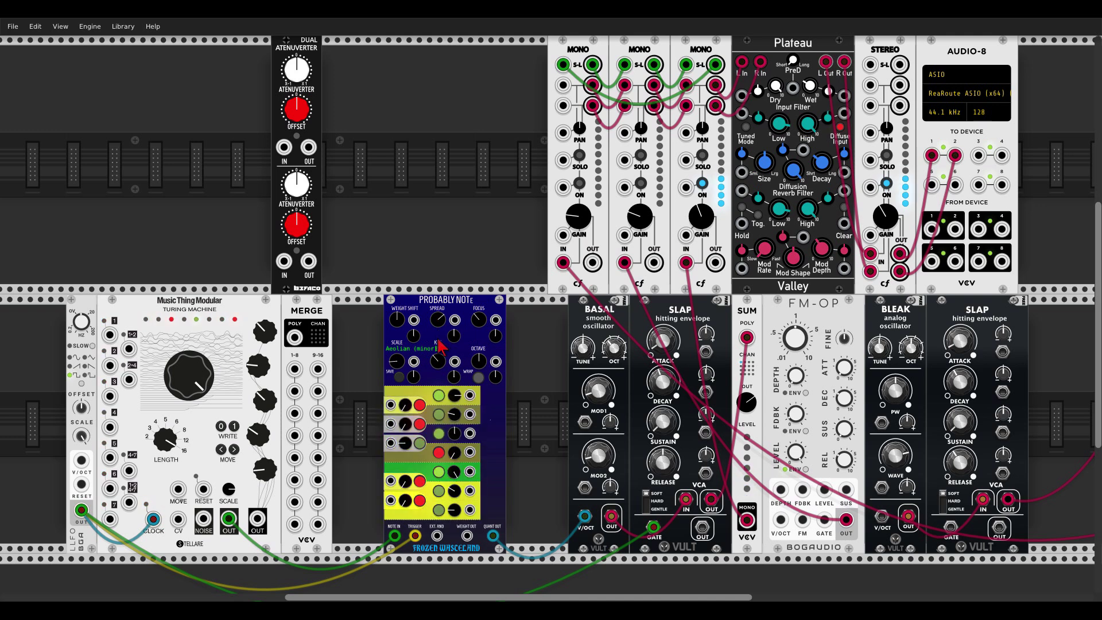
mouse_move(444, 329)
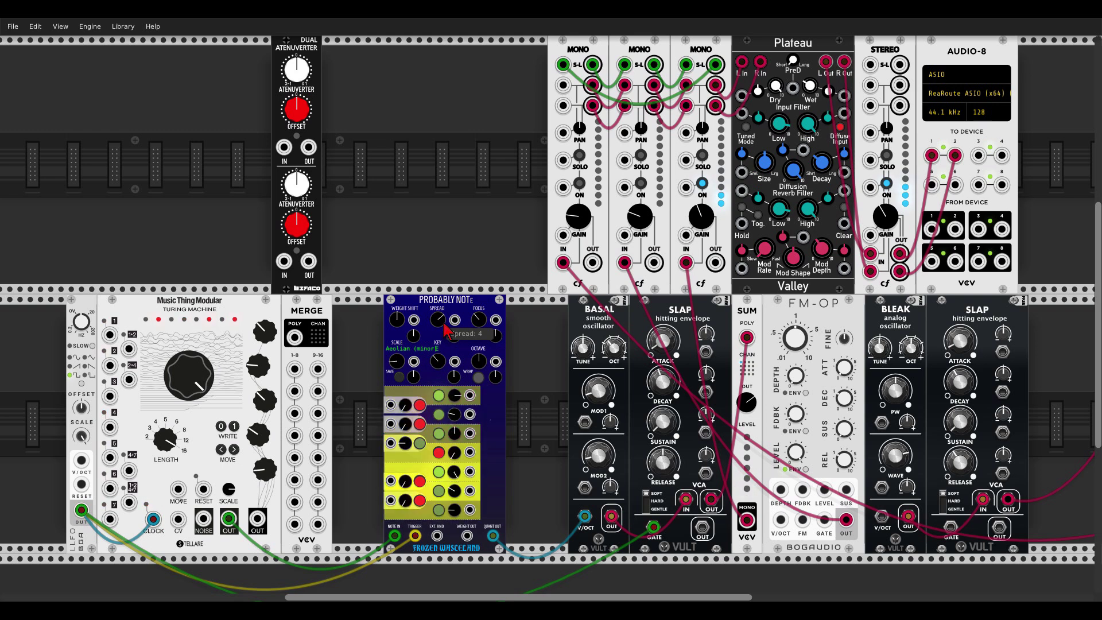